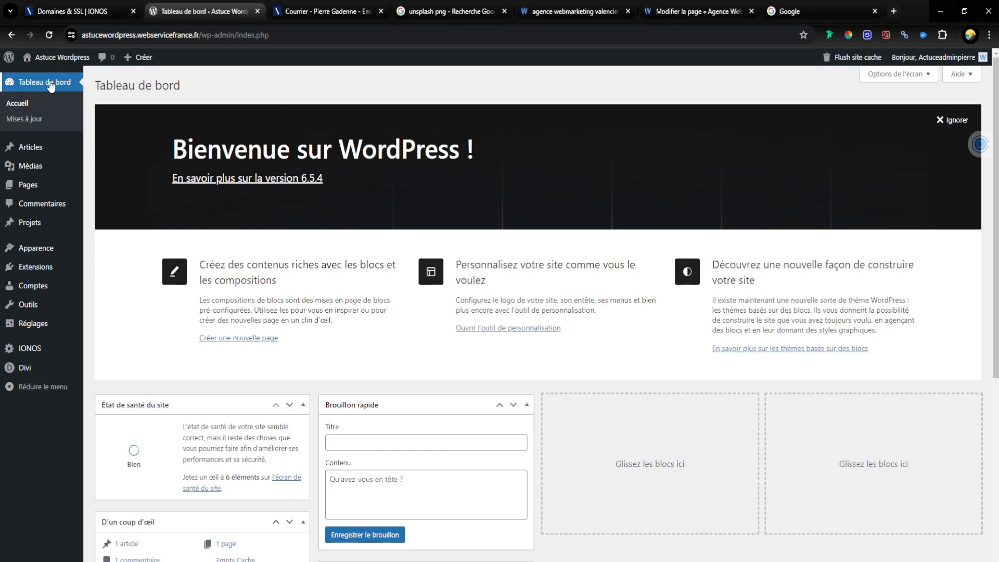
Step: Open the Divi Theme Builder in the site's WordPress administration
{"action": "left_click", "coordinate": [75, 76]}
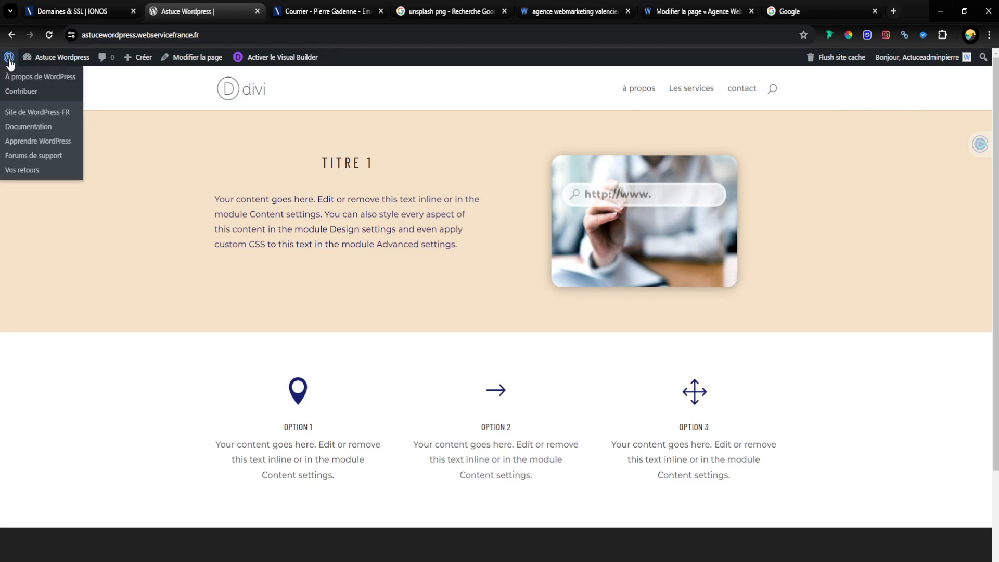
{"action": "left_click", "coordinate": [9, 62]}
{"action": "mouse_move", "coordinate": [24, 328]}
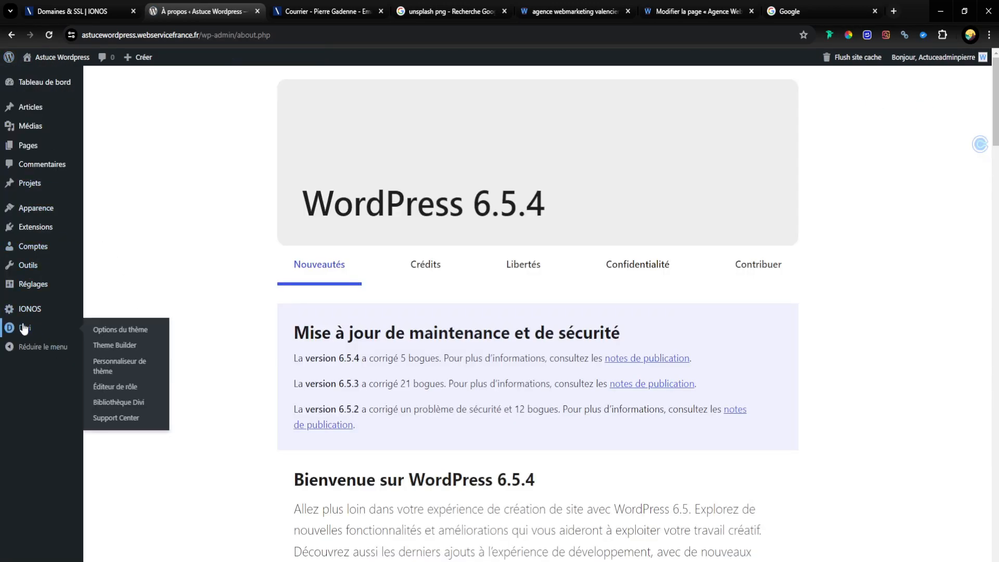
{"action": "left_click", "coordinate": [114, 345]}
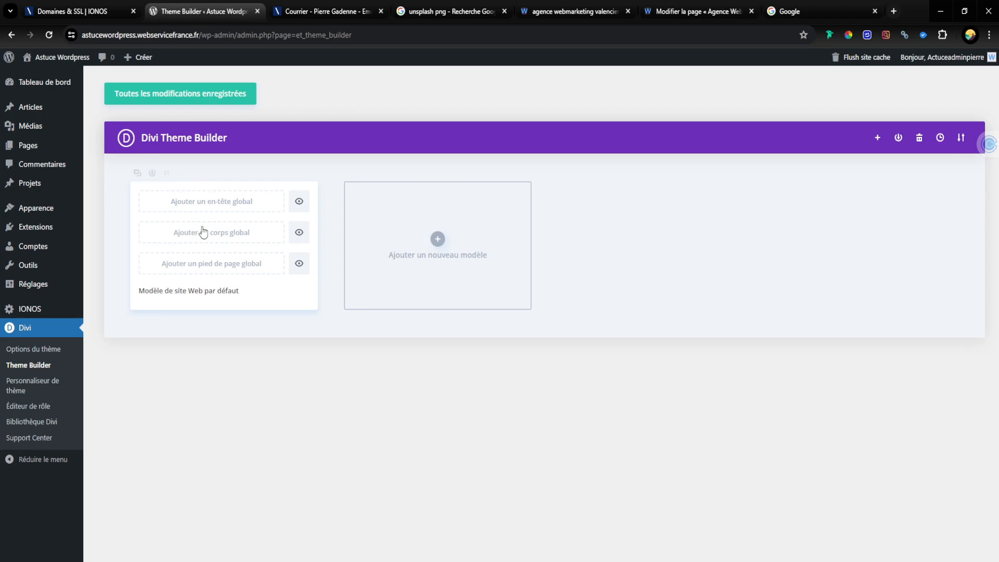
Step: Start building a new global header for the default website template
{"action": "left_click", "coordinate": [196, 207]}
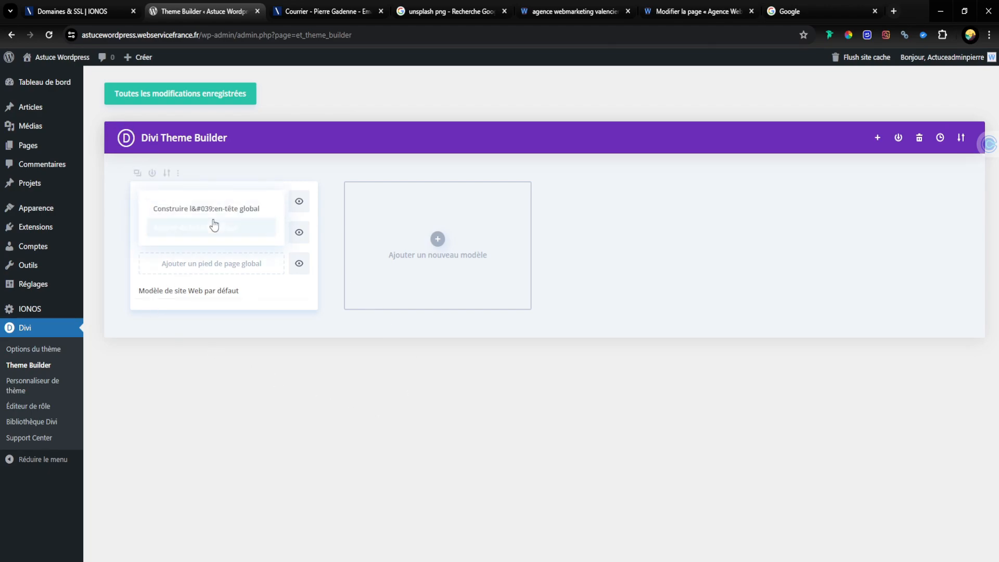
{"action": "left_click", "coordinate": [289, 158]}
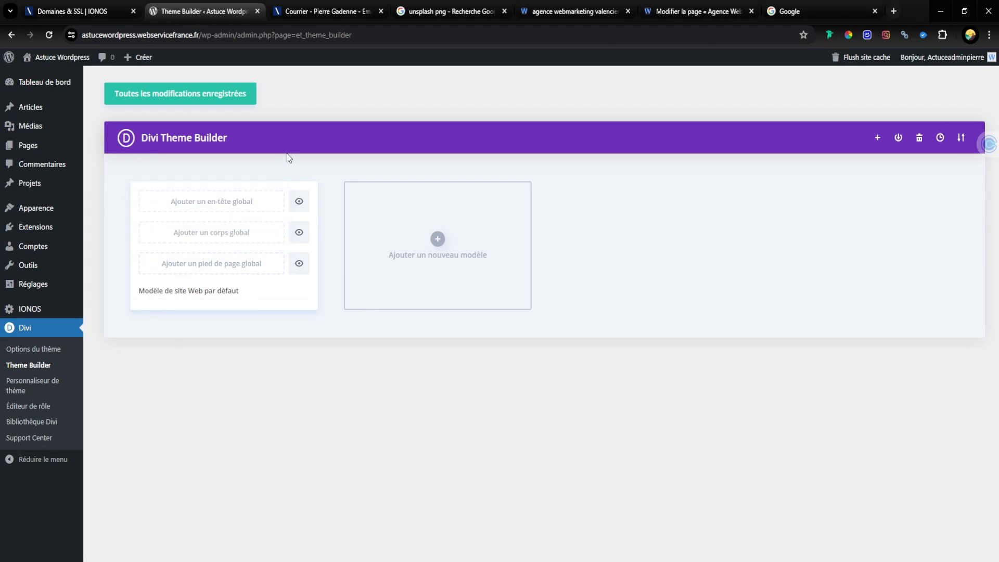
{"action": "left_click", "coordinate": [213, 204]}
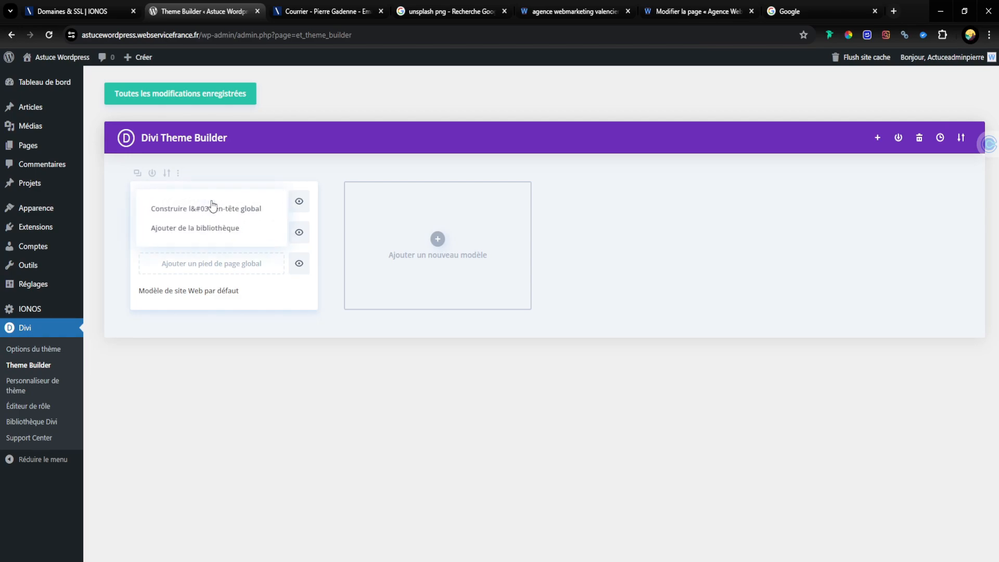
{"action": "left_click", "coordinate": [189, 208]}
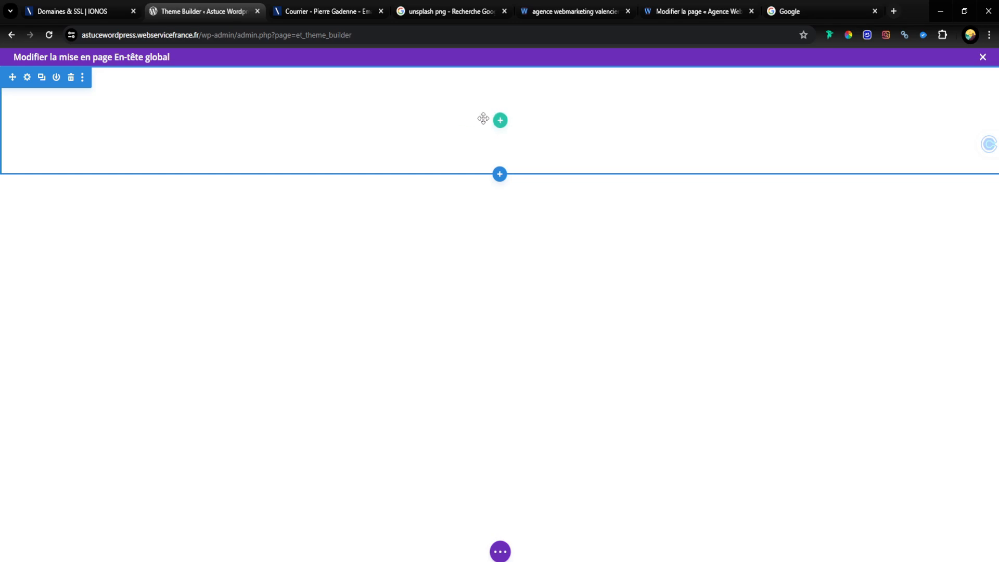
Step: Insert a row with two equal columns in the header section, without adding a module yet
{"action": "left_click", "coordinate": [500, 120]}
{"action": "left_click", "coordinate": [499, 218]}
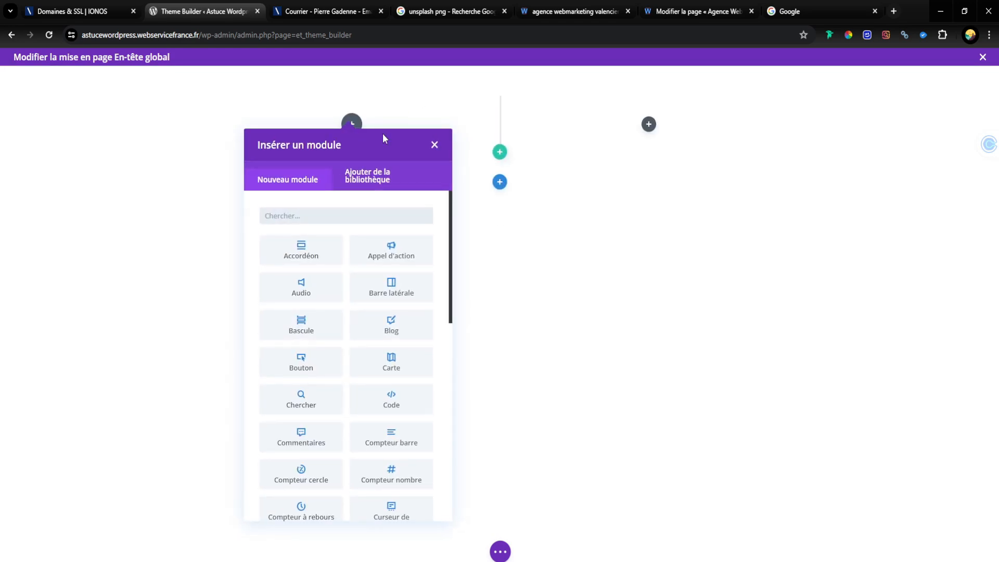
{"action": "left_click", "coordinate": [436, 147]}
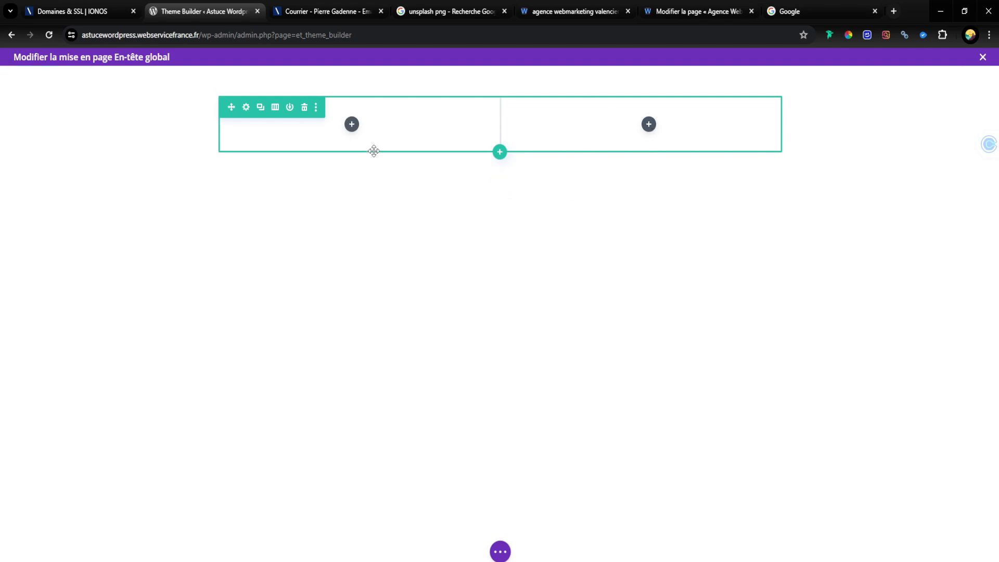
{"action": "left_click", "coordinate": [352, 124]}
{"action": "scroll", "coordinate": [415, 339], "scroll_direction": "down", "scroll_amount": 6}
{"action": "scroll", "coordinate": [415, 339], "scroll_direction": "down", "scroll_amount": 2}
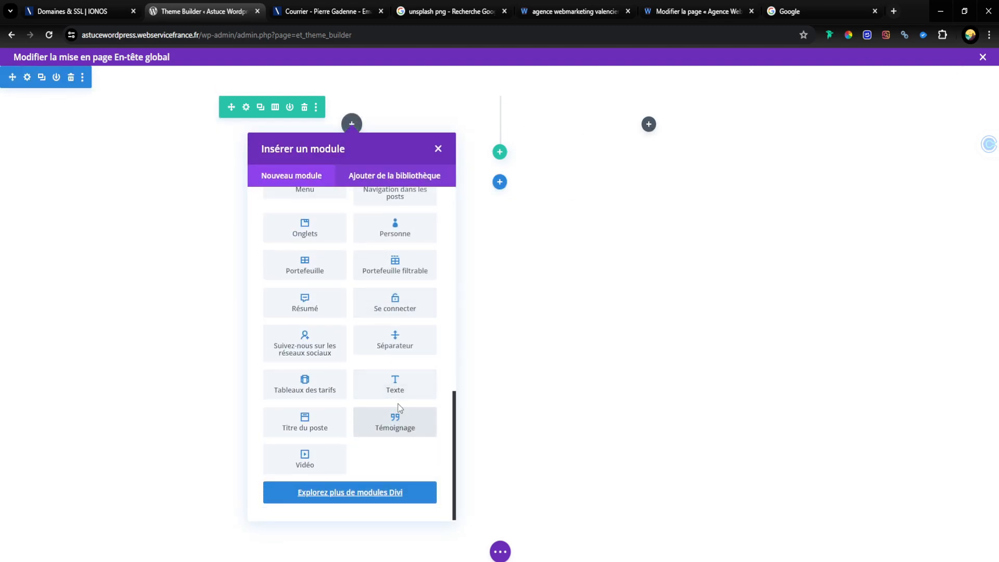
{"action": "scroll", "coordinate": [292, 323], "scroll_direction": "up", "scroll_amount": 4}
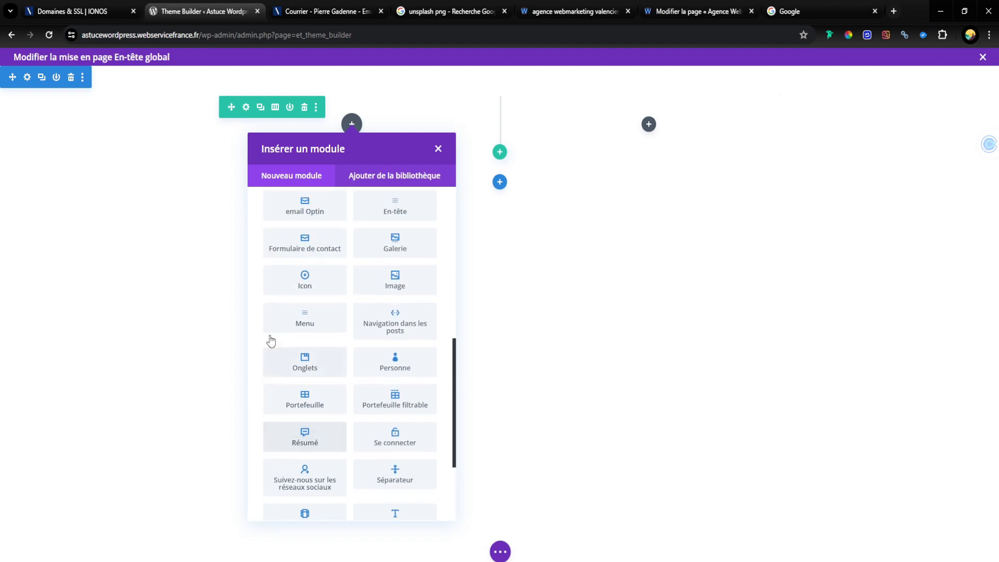
{"action": "left_click", "coordinate": [271, 232]}
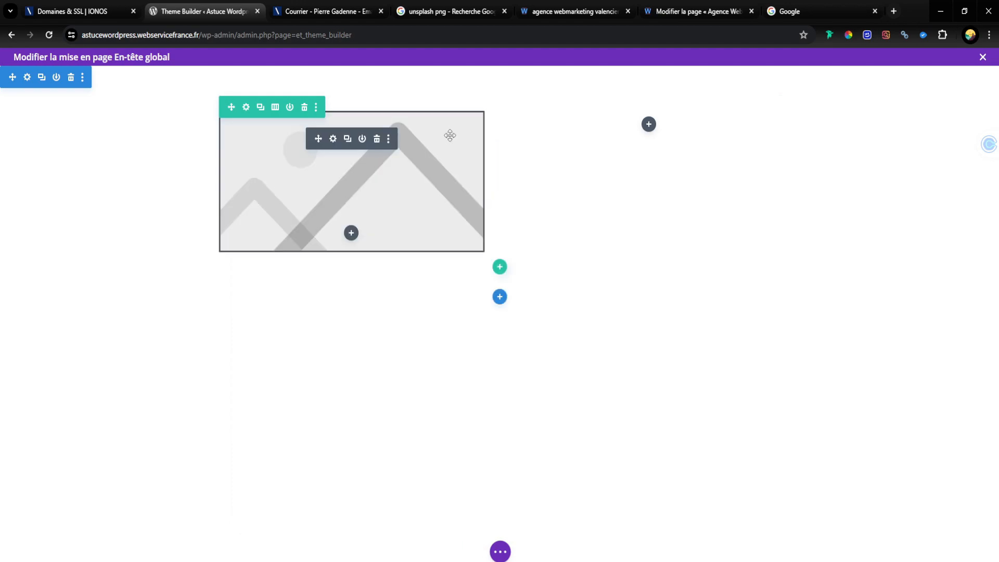
{"action": "left_click", "coordinate": [376, 142]}
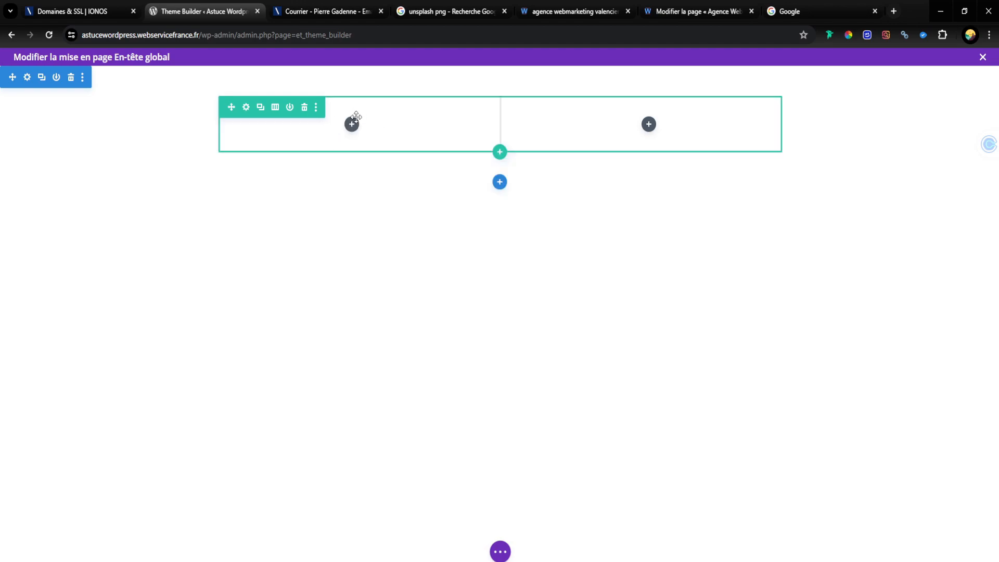
Step: Find the Texte module and insert it in the first column of the header row
{"action": "left_click", "coordinate": [352, 124]}
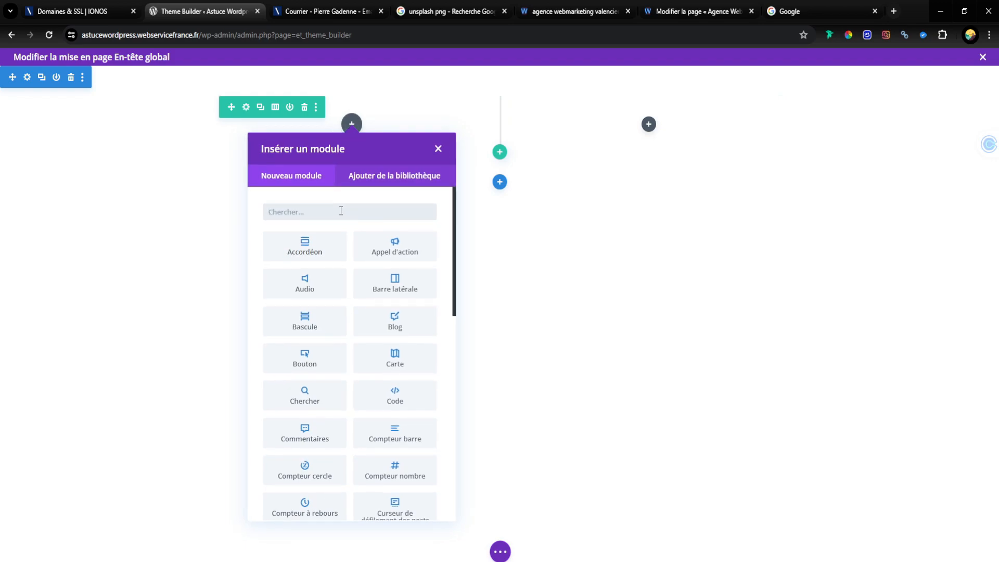
{"action": "type", "text": "tex"}
{"action": "left_click", "coordinate": [322, 244]}
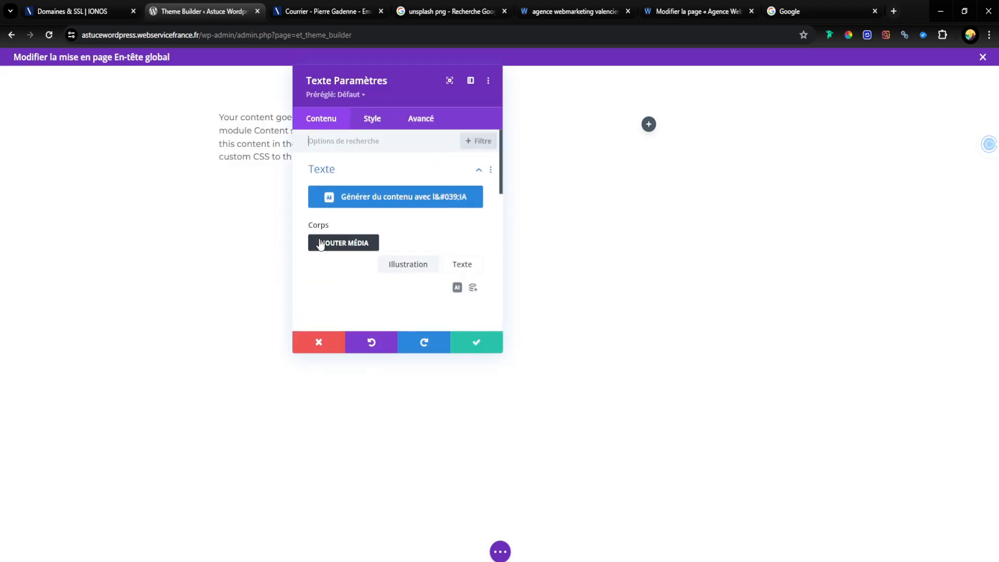
Step: Format the text module's placeholder content as Heading 1 and replace it with "Mon logo"
{"action": "scroll", "coordinate": [331, 201], "scroll_direction": "down", "scroll_amount": 2}
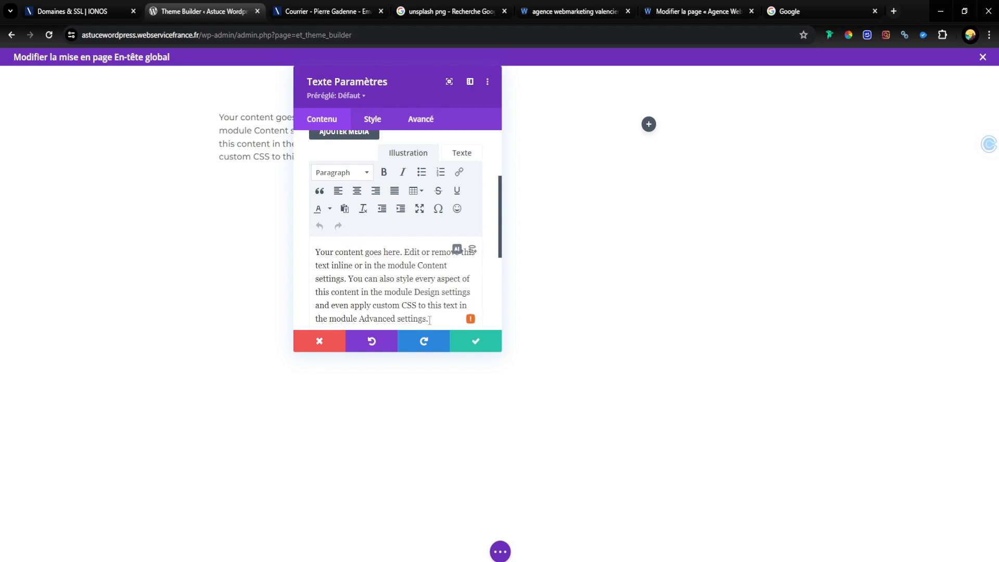
{"action": "left_click_drag", "start_coordinate": [430, 320], "coordinate": [177, 188]}
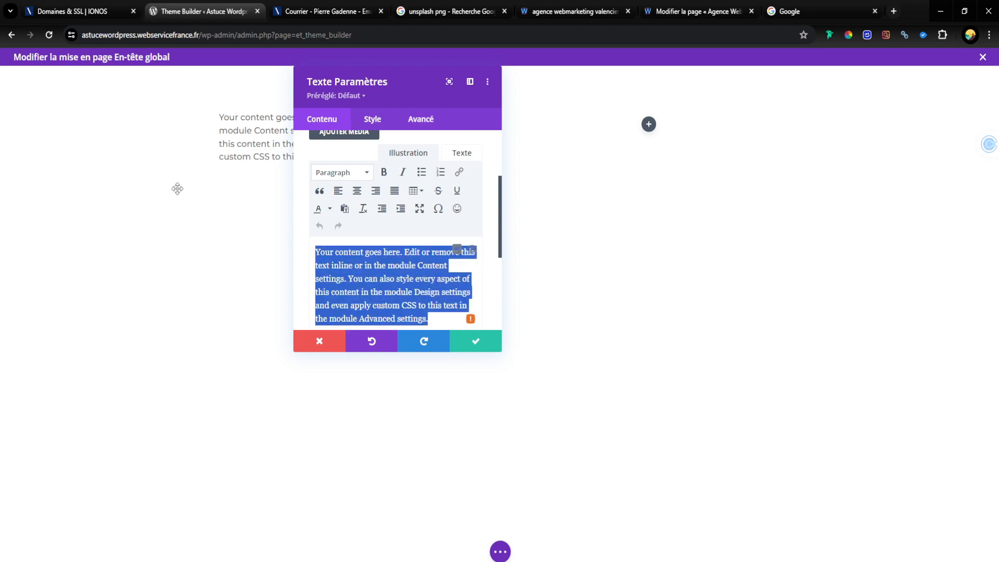
{"action": "left_click", "coordinate": [344, 174]}
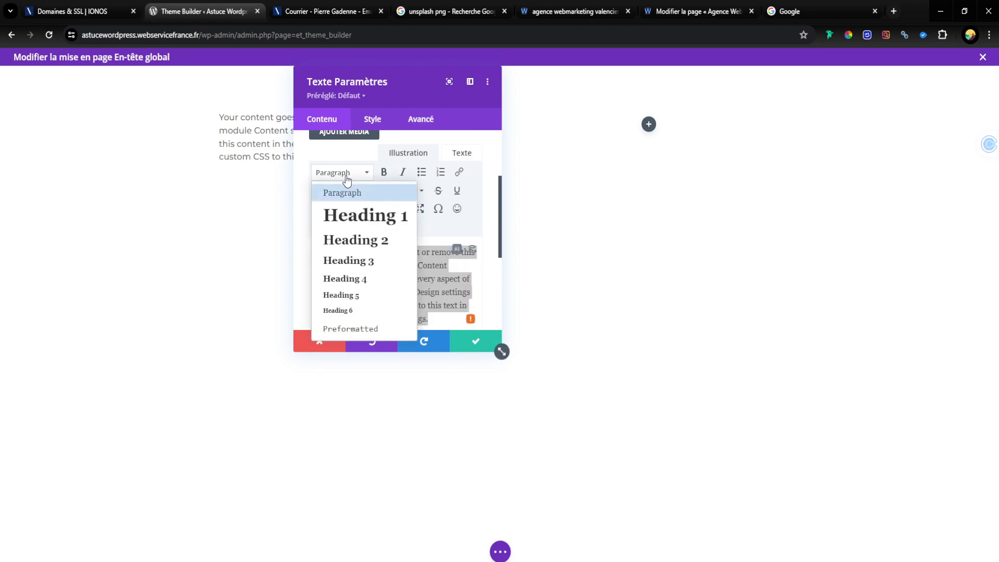
{"action": "left_click", "coordinate": [345, 173]}
{"action": "left_click", "coordinate": [345, 173]}
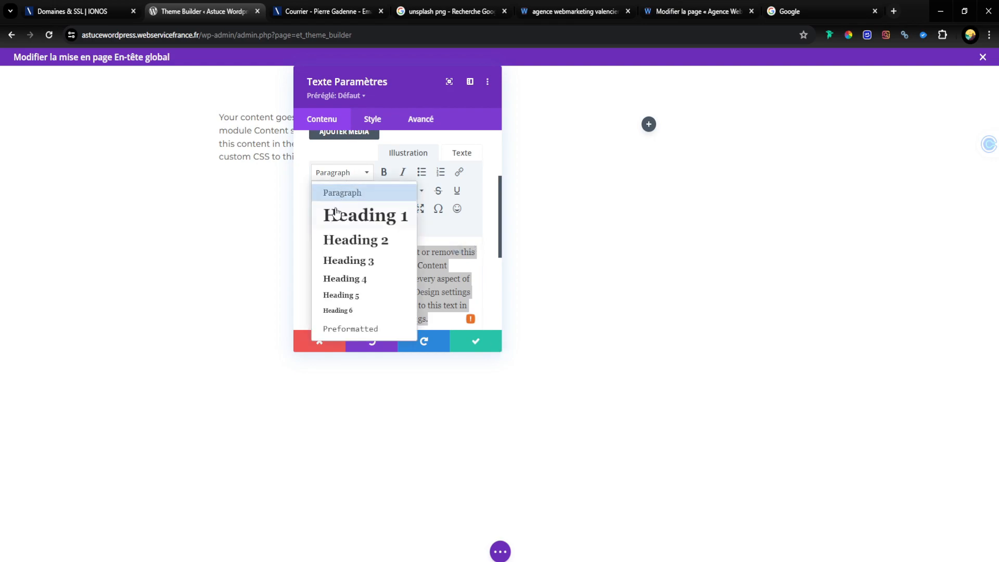
{"action": "left_click", "coordinate": [341, 214]}
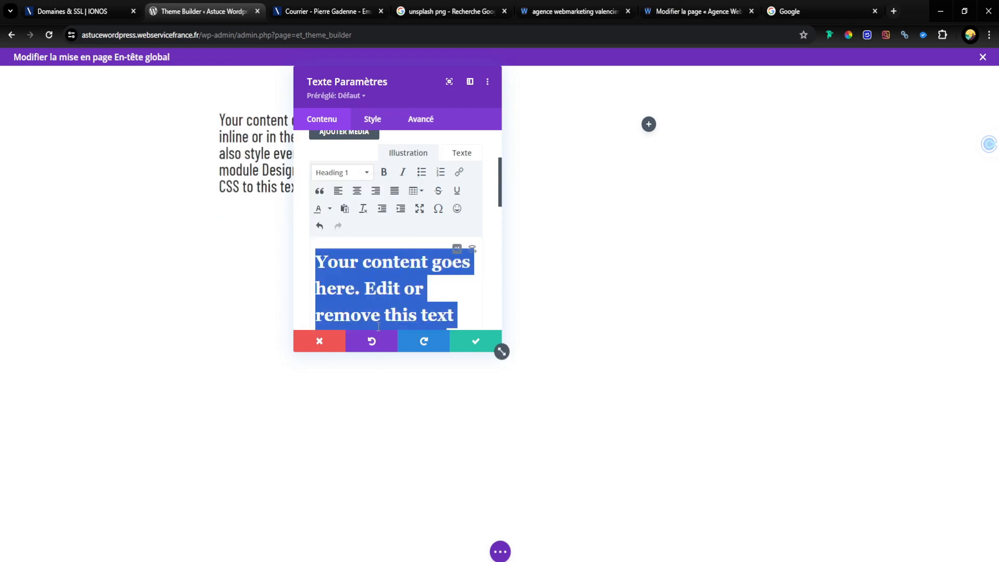
{"action": "type", "text": "Mon logo"}
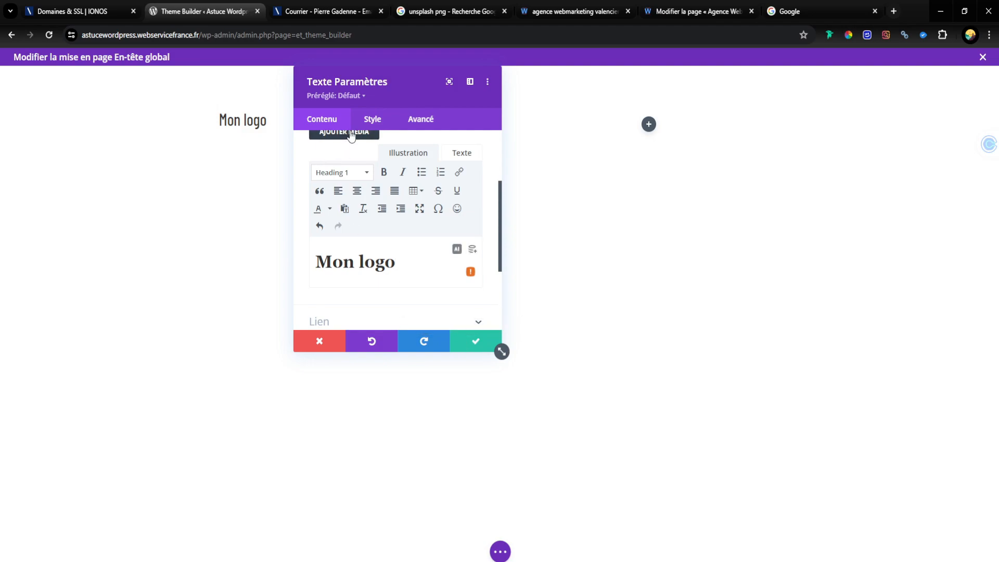
Step: Style the H1 heading of the text module with the Montserrat font in uppercase and save the module
{"action": "left_click", "coordinate": [368, 121]}
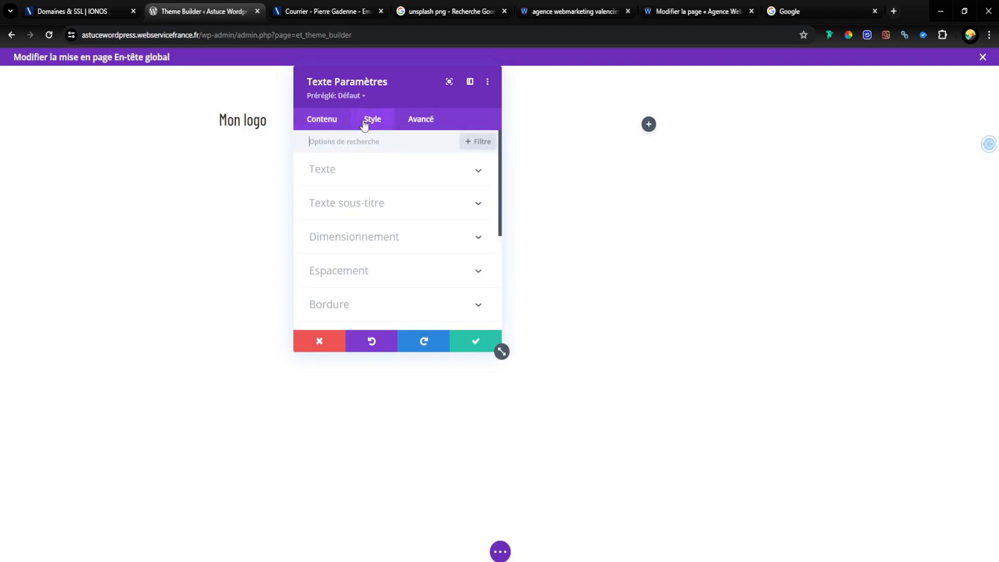
{"action": "left_click", "coordinate": [371, 206]}
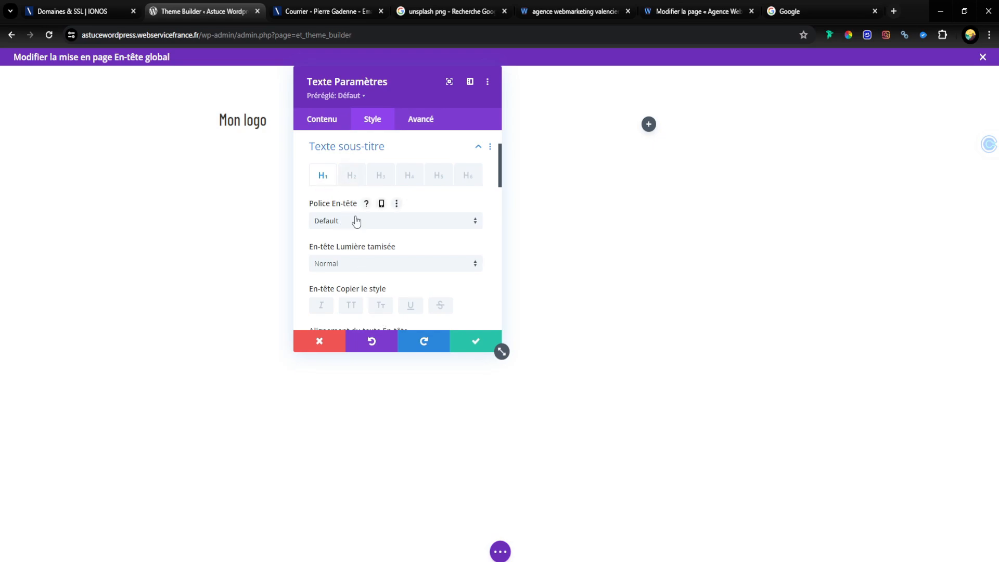
{"action": "left_click", "coordinate": [357, 221]}
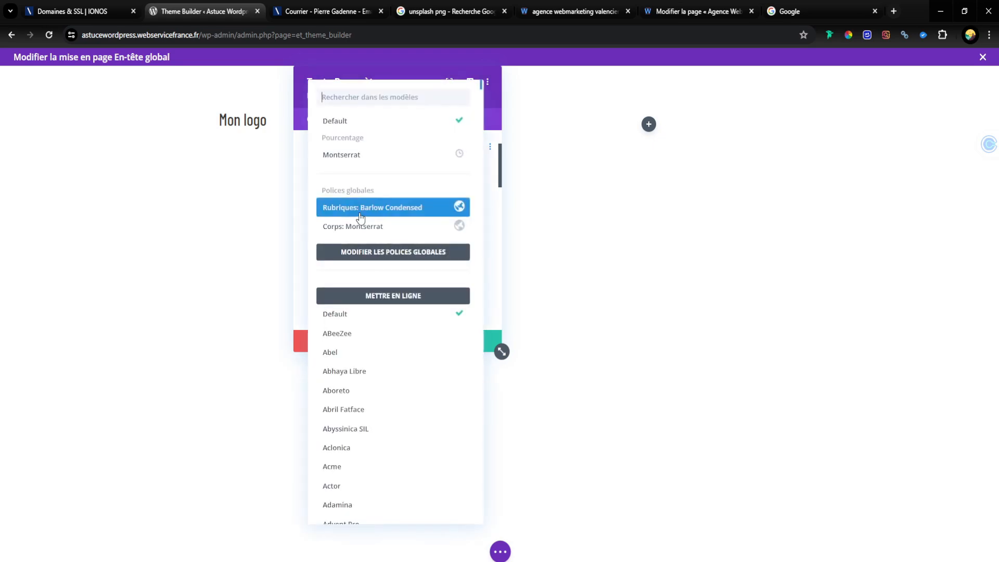
{"action": "left_click", "coordinate": [365, 164]}
{"action": "scroll", "coordinate": [367, 191], "scroll_direction": "down", "scroll_amount": 2}
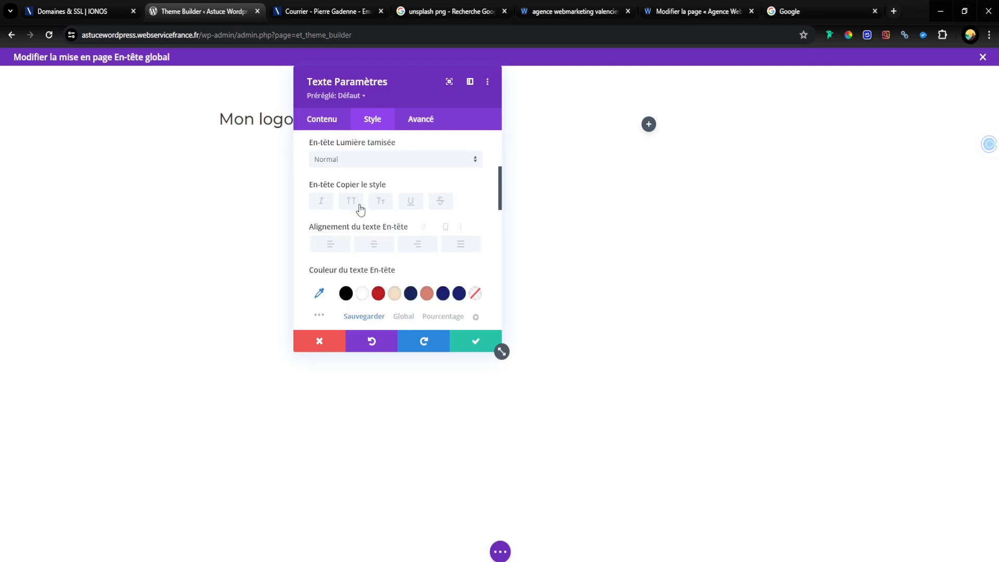
{"action": "left_click", "coordinate": [359, 207]}
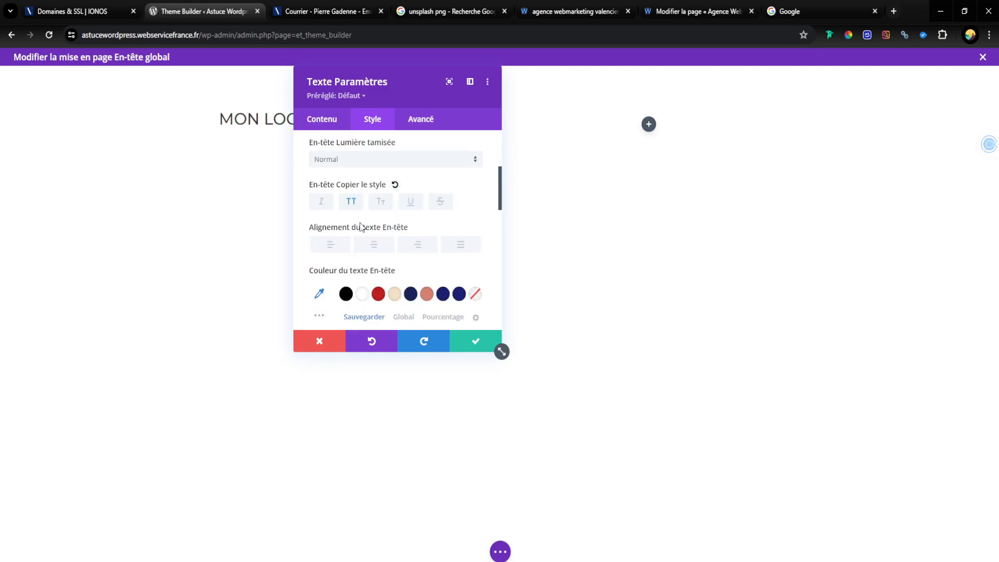
{"action": "left_click", "coordinate": [483, 338]}
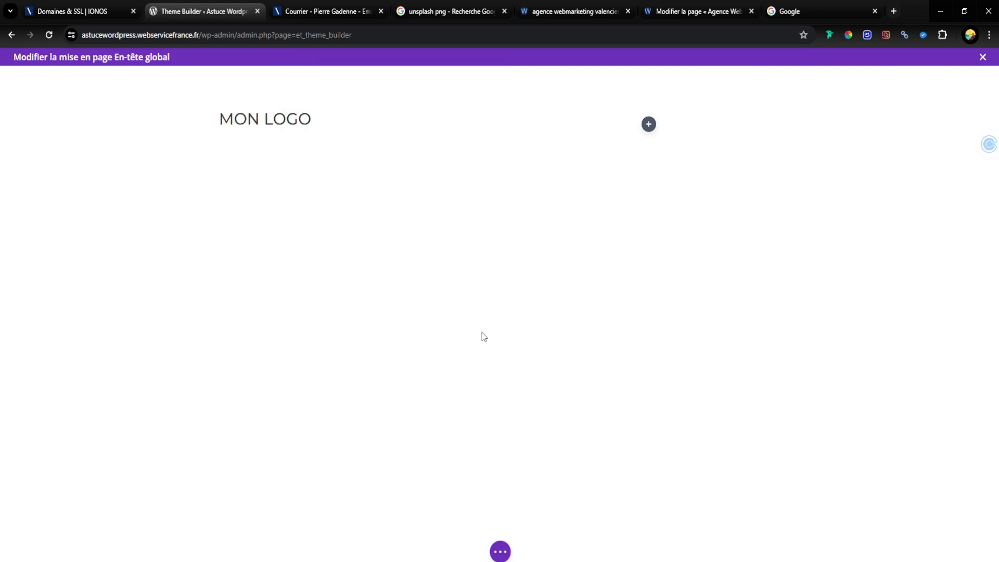
Step: Insert a Menu module in the second column, assign it the navigation menu named "Menu" and save it
{"action": "left_click", "coordinate": [648, 123]}
{"action": "left_click", "coordinate": [570, 213]}
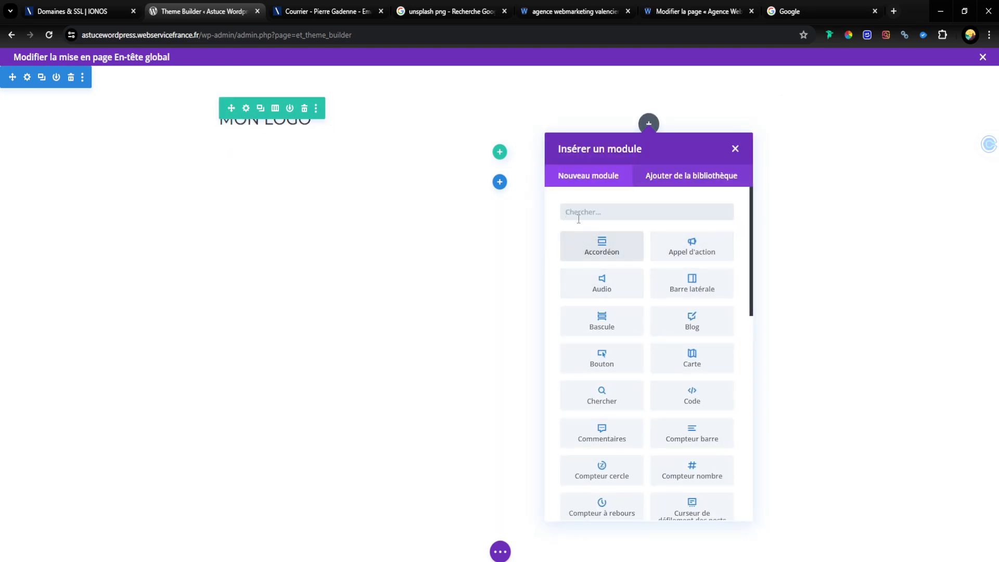
{"action": "type", "text": "menu"}
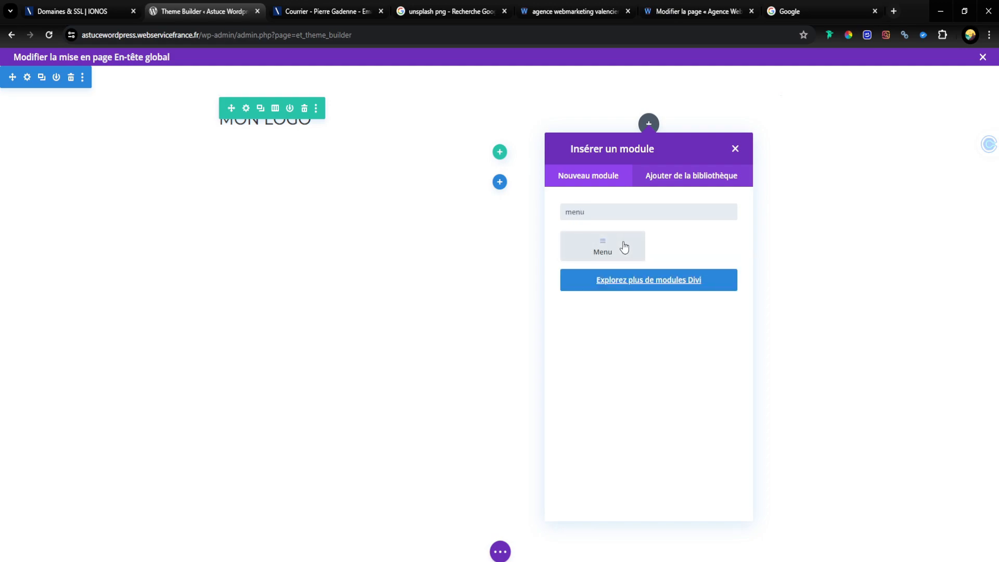
{"action": "left_click", "coordinate": [624, 245]}
{"action": "left_click", "coordinate": [501, 213]}
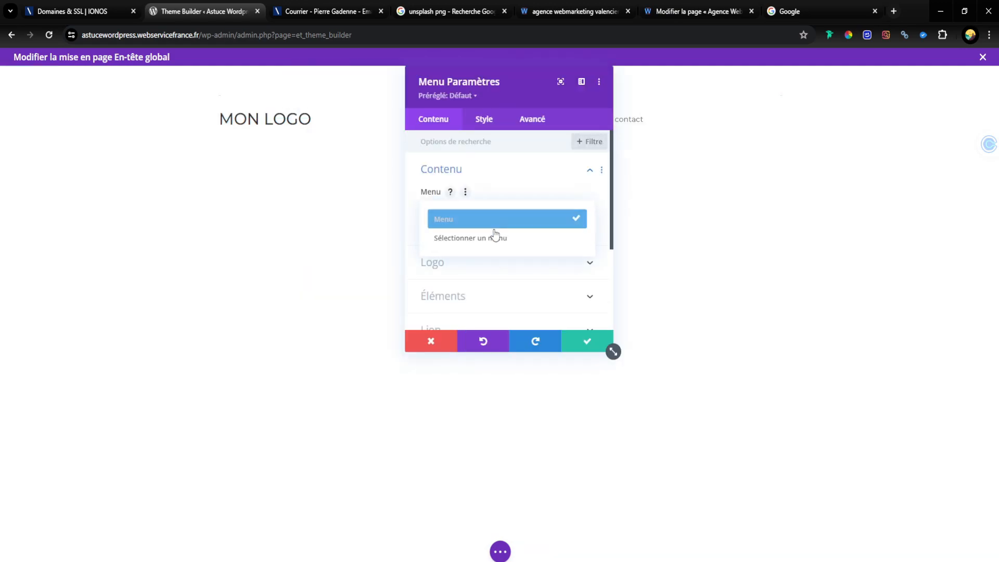
{"action": "left_click", "coordinate": [492, 219]}
{"action": "left_click_drag", "start_coordinate": [509, 79], "coordinate": [136, 74]}
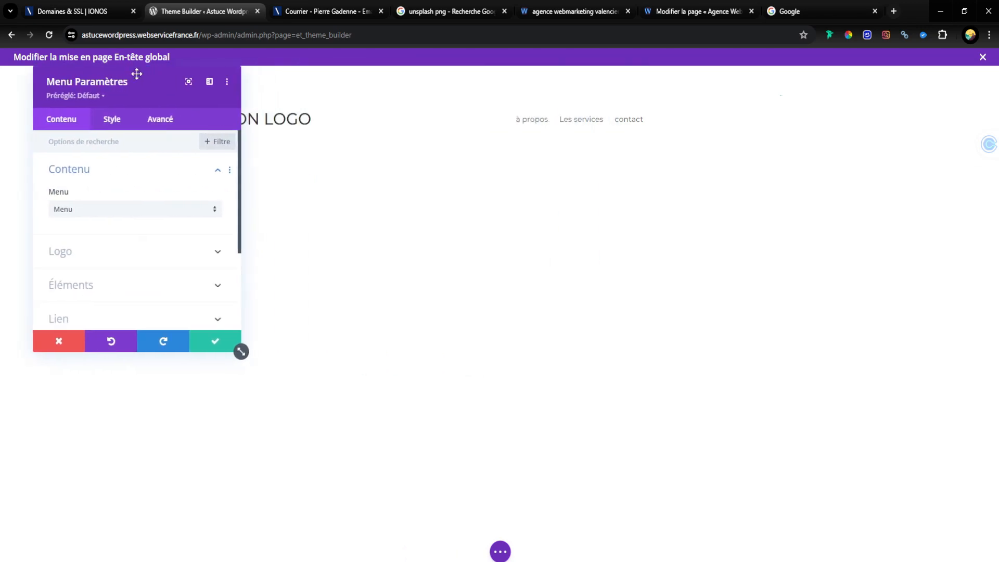
{"action": "left_click", "coordinate": [218, 339]}
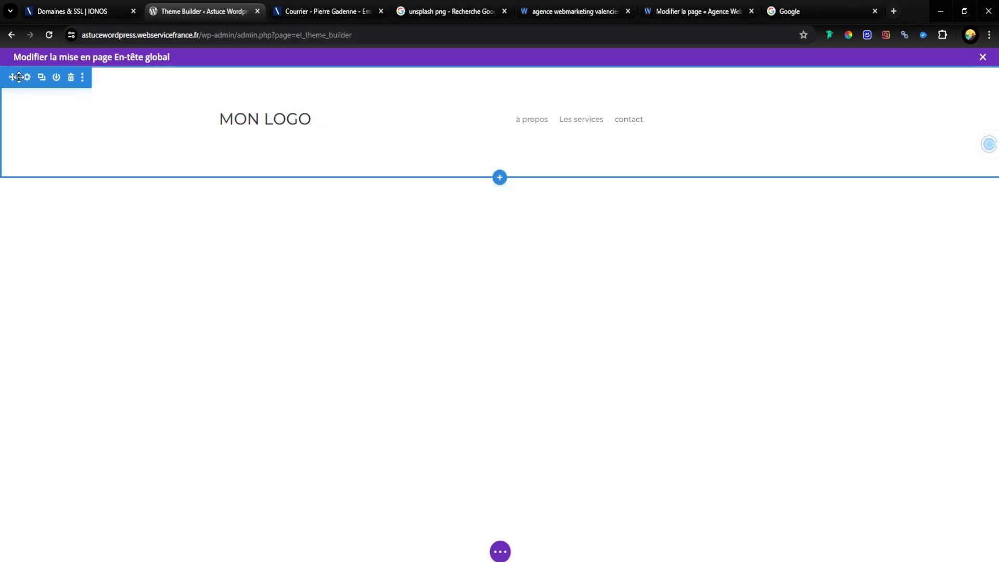
Step: Set the header section's background colour to beige #f5e2c8 and save the section settings
{"action": "left_click", "coordinate": [27, 78]}
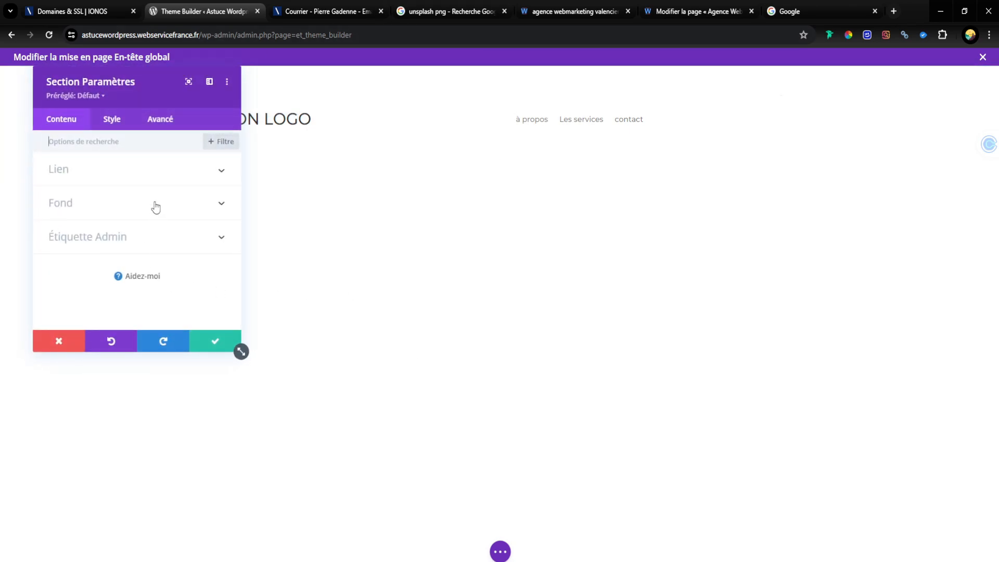
{"action": "left_click", "coordinate": [167, 215]}
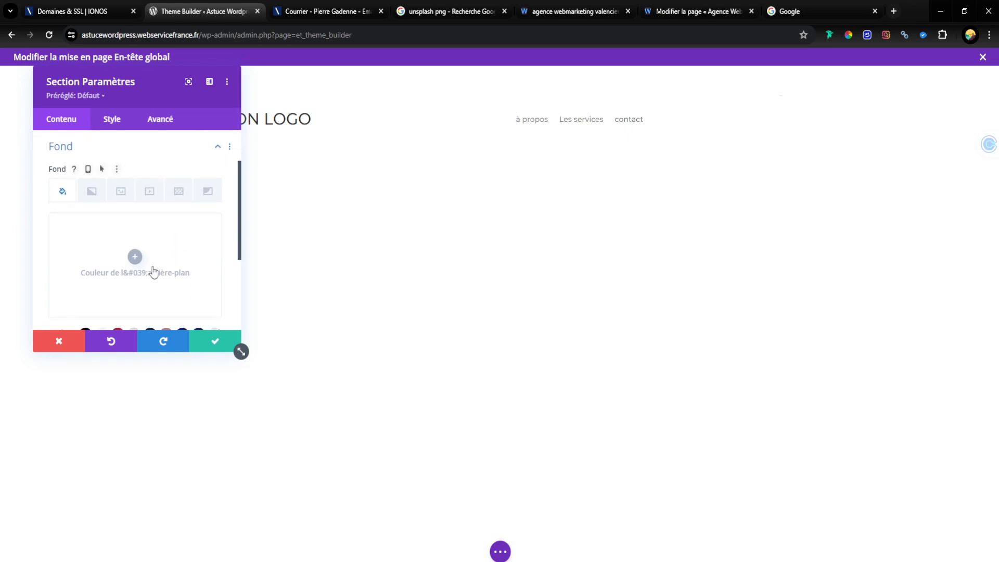
{"action": "scroll", "coordinate": [153, 270], "scroll_direction": "down", "scroll_amount": 2}
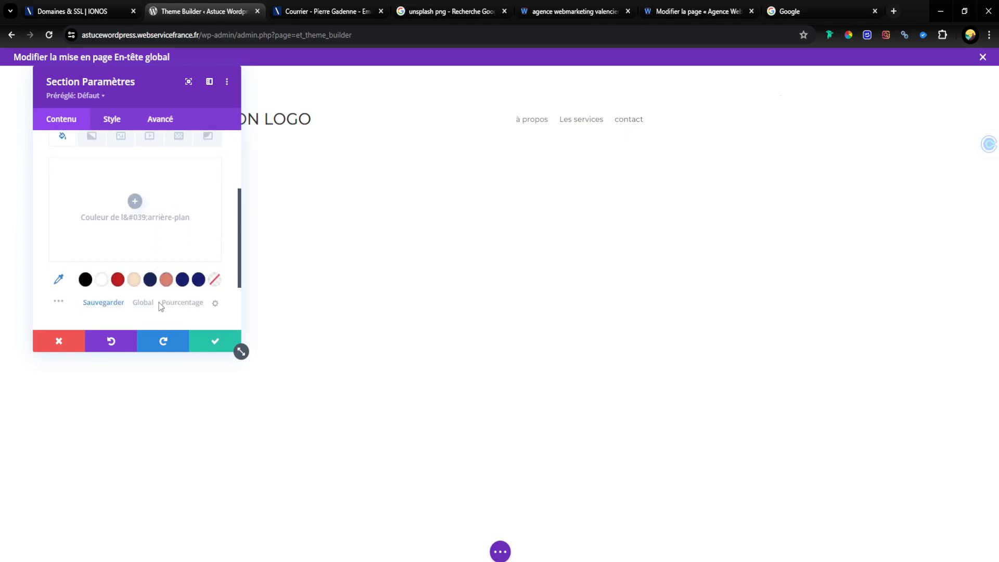
{"action": "left_click", "coordinate": [134, 284]}
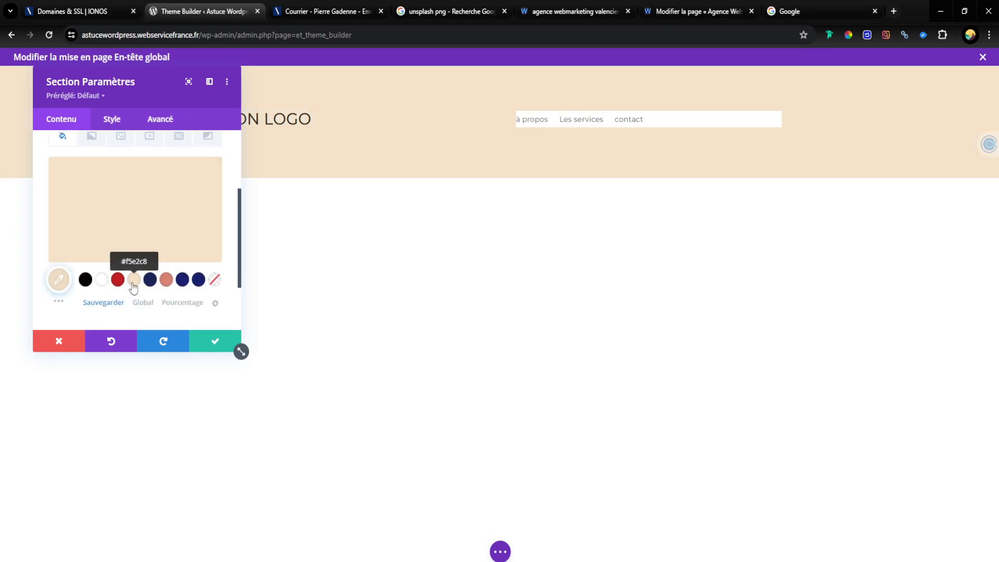
{"action": "left_click", "coordinate": [228, 349]}
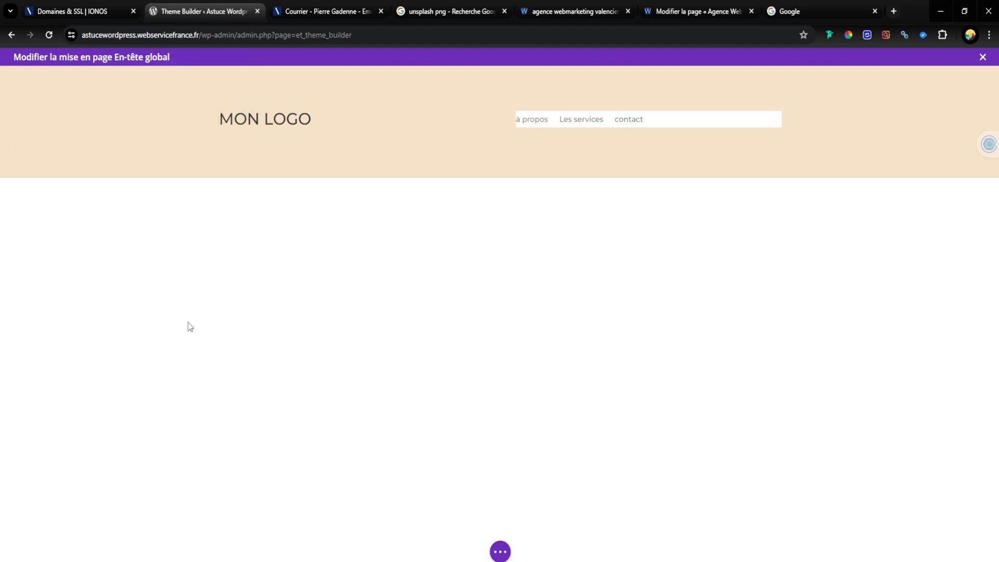
Step: Remove the white background colour from the Menu module and save it
{"action": "mouse_move", "coordinate": [587, 121]}
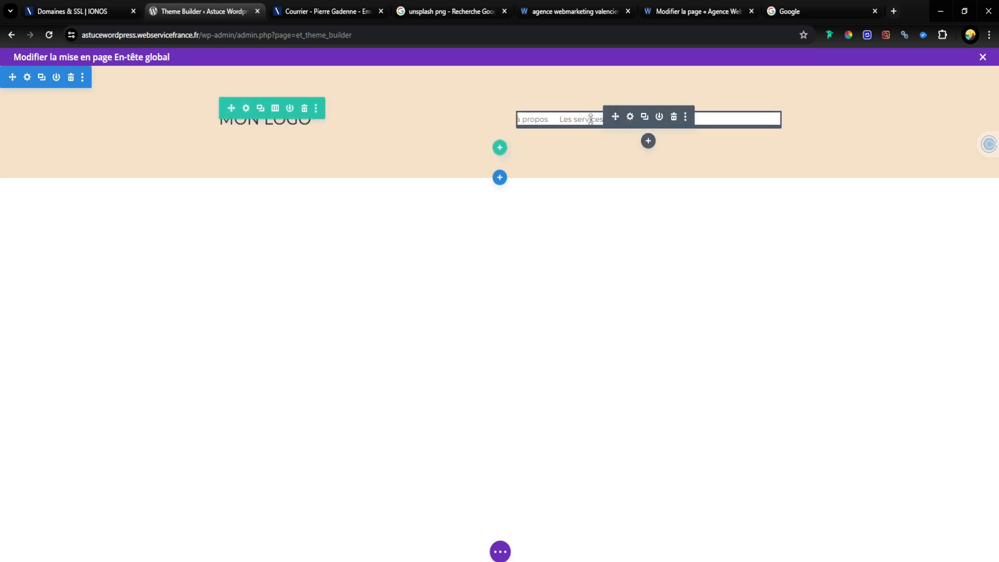
{"action": "left_click", "coordinate": [630, 117]}
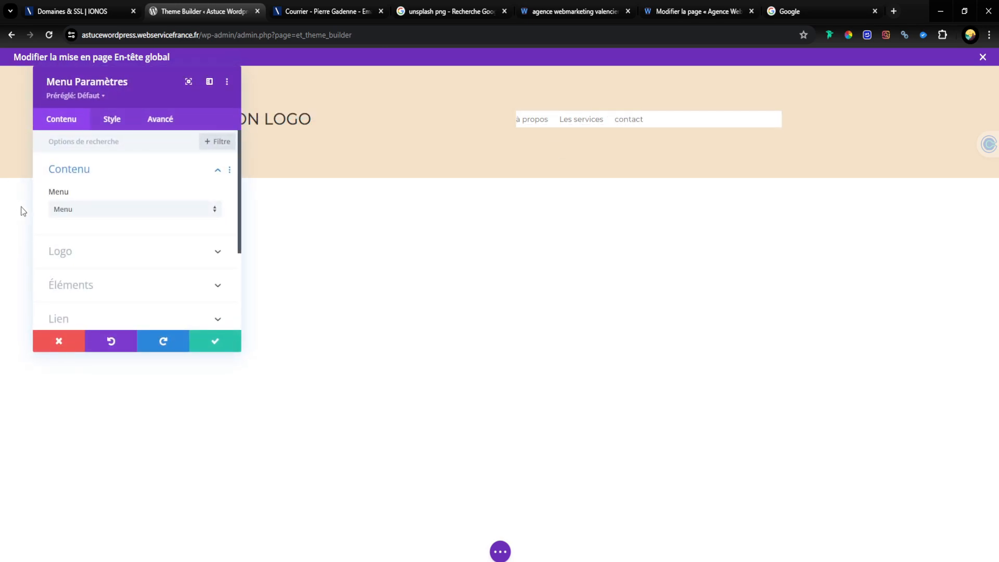
{"action": "scroll", "coordinate": [121, 229], "scroll_direction": "down", "scroll_amount": 3}
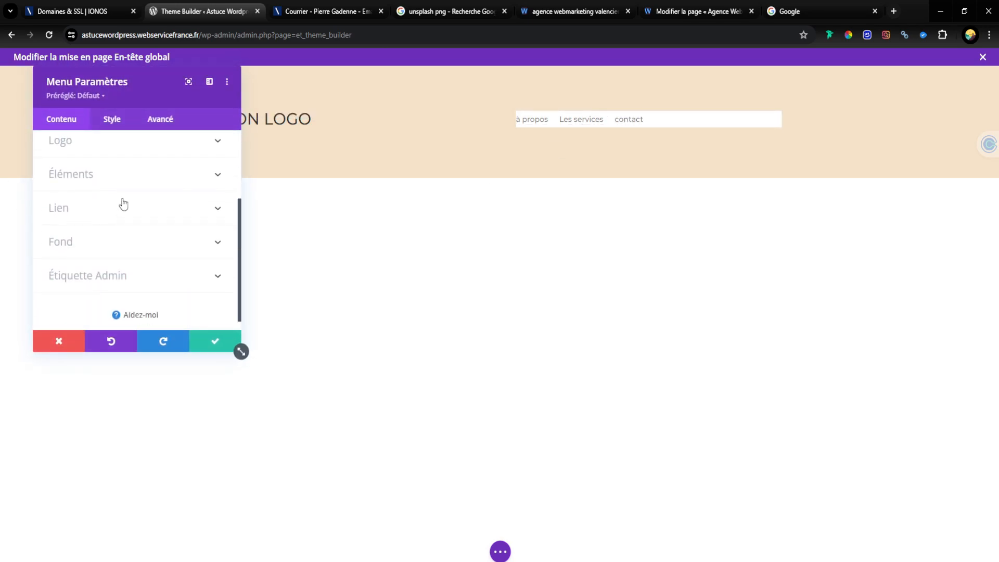
{"action": "left_click", "coordinate": [125, 245]}
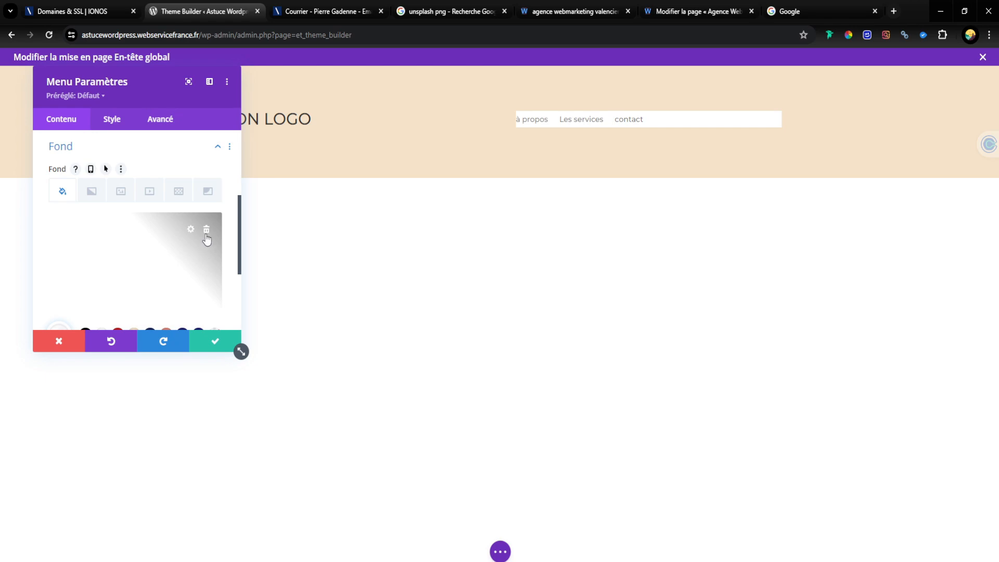
{"action": "left_click", "coordinate": [206, 231]}
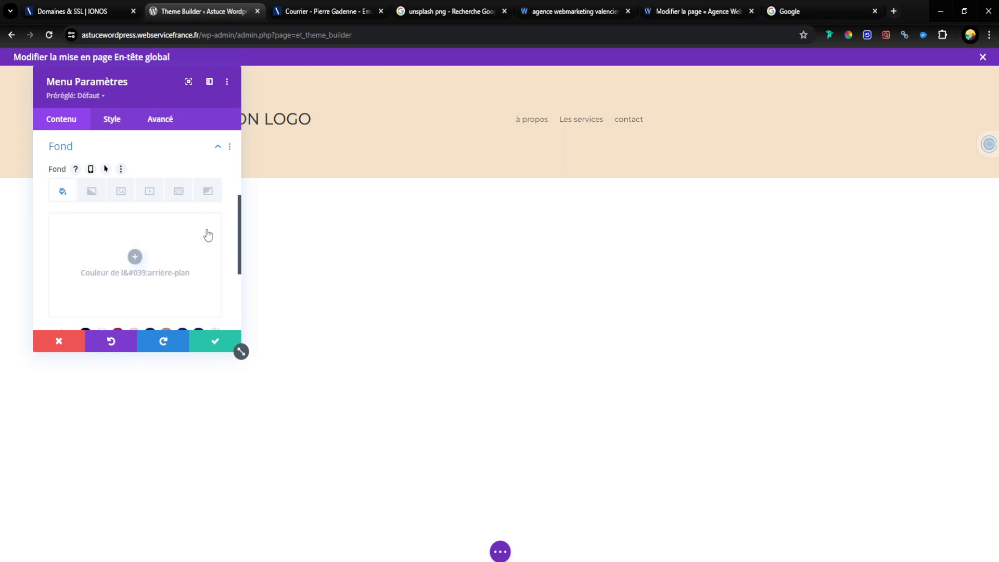
{"action": "left_click", "coordinate": [234, 344]}
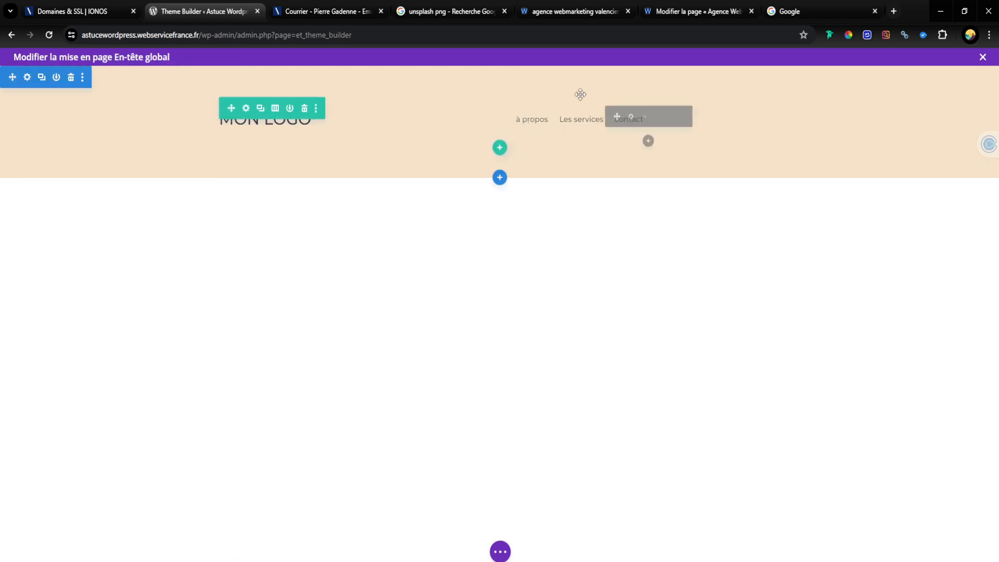
{"action": "mouse_move", "coordinate": [233, 128]}
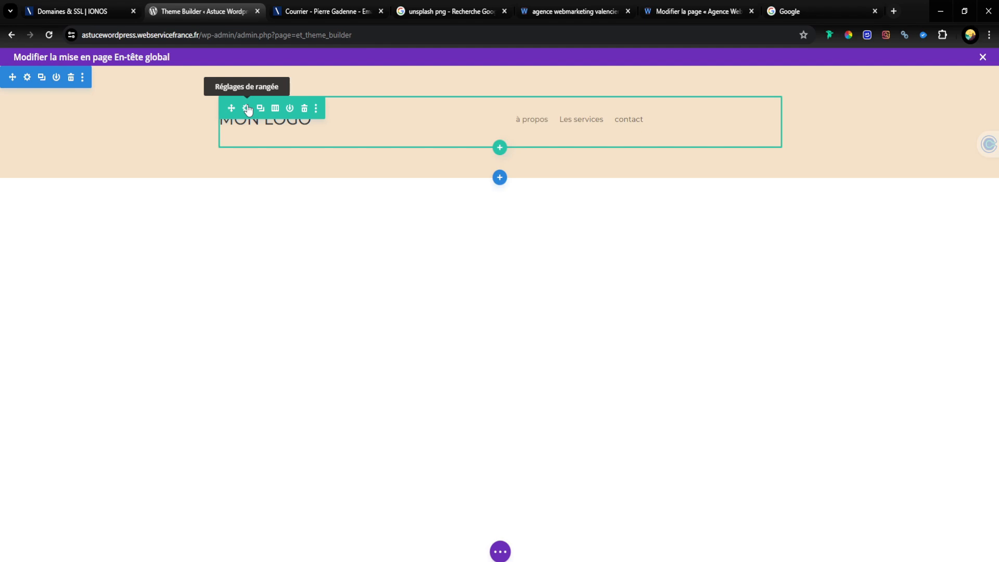
{"action": "left_click", "coordinate": [247, 109]}
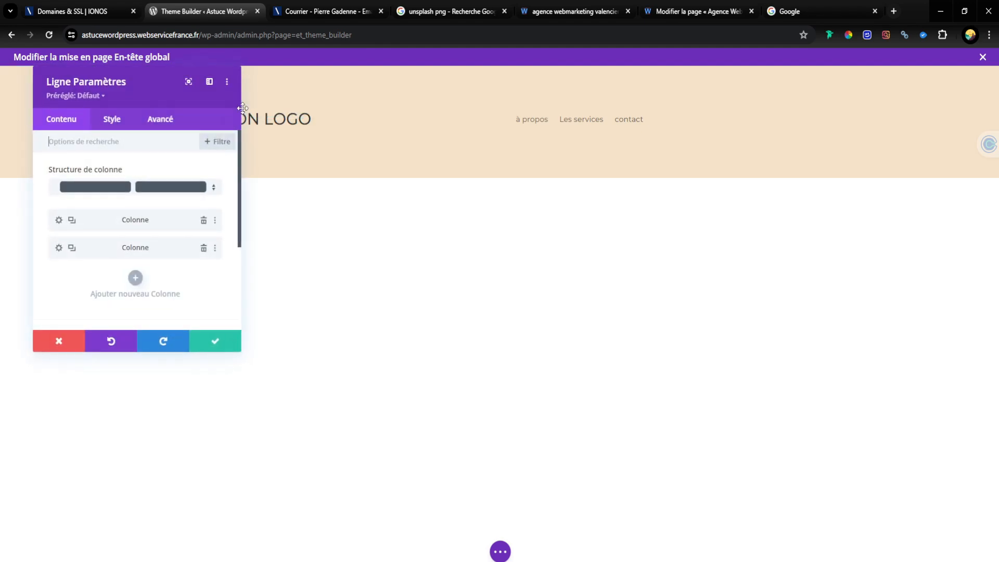
{"action": "left_click", "coordinate": [234, 344]}
Step: Set the header row's second Largeur maximale value, the pixel-based limit, to 100% in its sizing options
{"action": "mouse_move", "coordinate": [248, 109]}
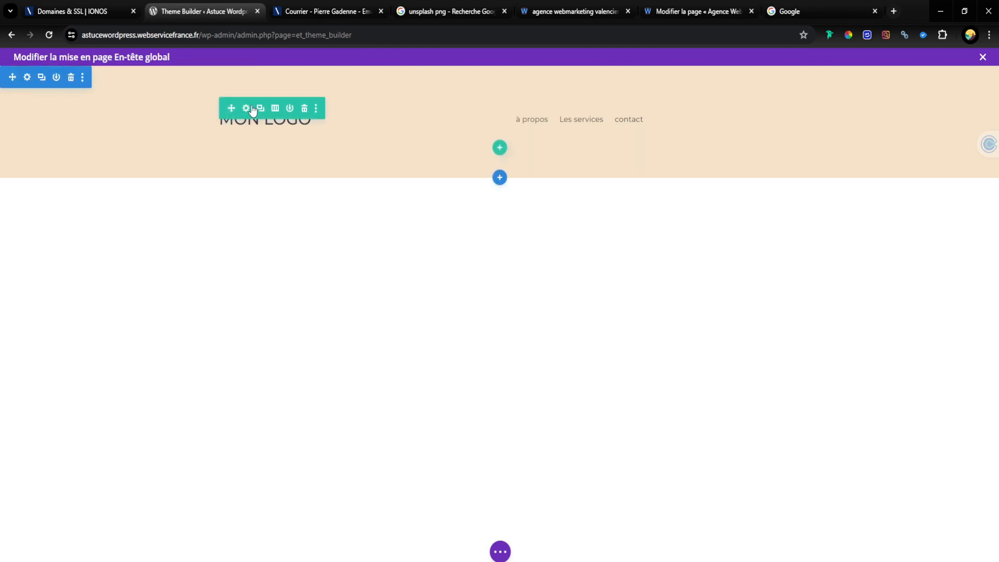
{"action": "left_click", "coordinate": [247, 109]}
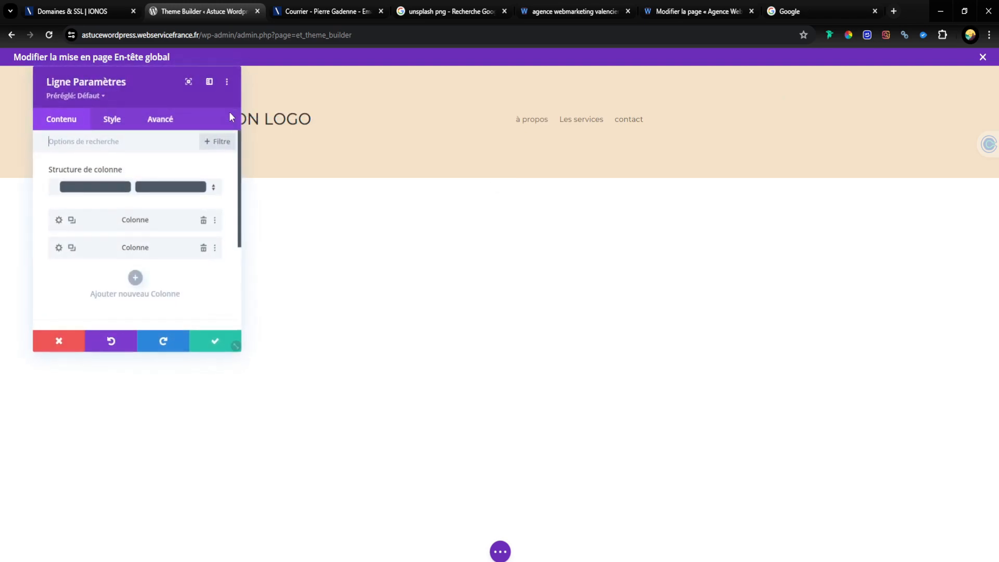
{"action": "left_click", "coordinate": [101, 121]}
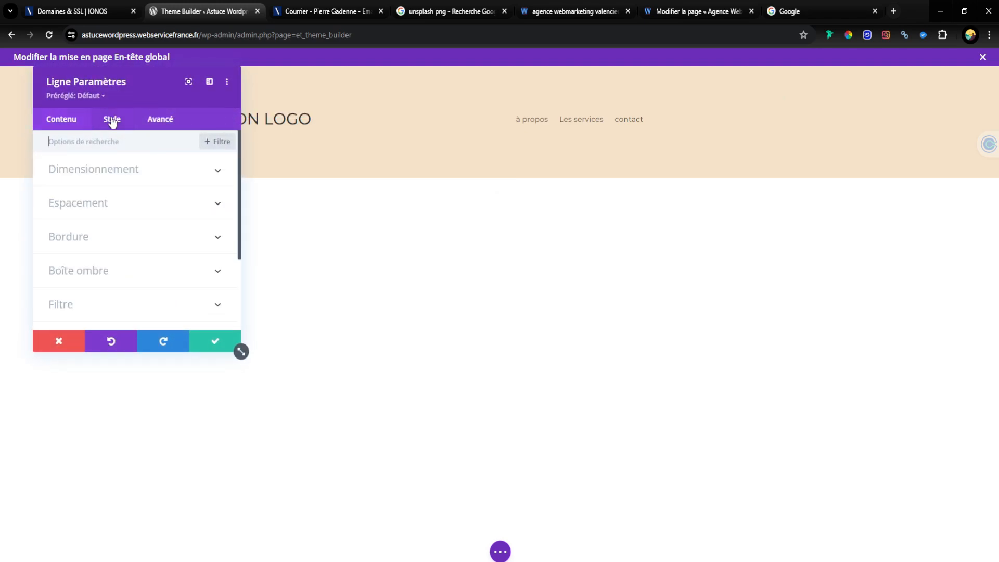
{"action": "left_click", "coordinate": [112, 181]}
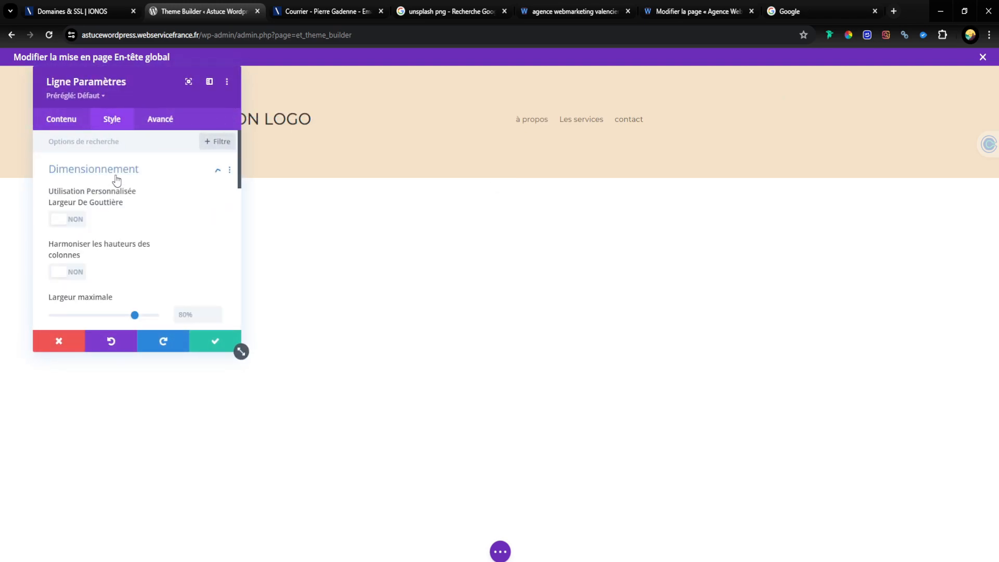
{"action": "scroll", "coordinate": [101, 292], "scroll_direction": "down", "scroll_amount": 3}
{"action": "scroll", "coordinate": [109, 256], "scroll_direction": "up", "scroll_amount": 2}
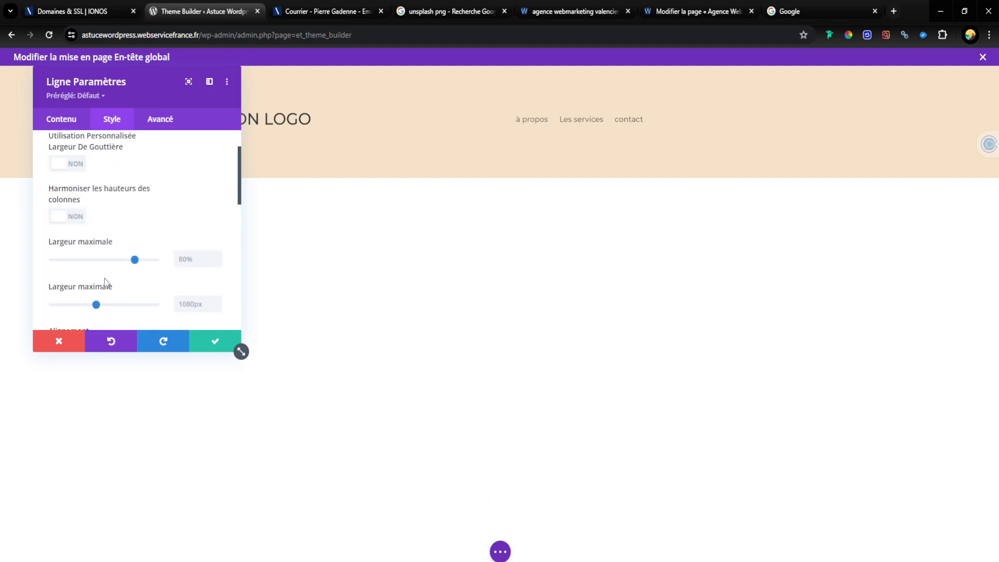
{"action": "left_click", "coordinate": [177, 305]}
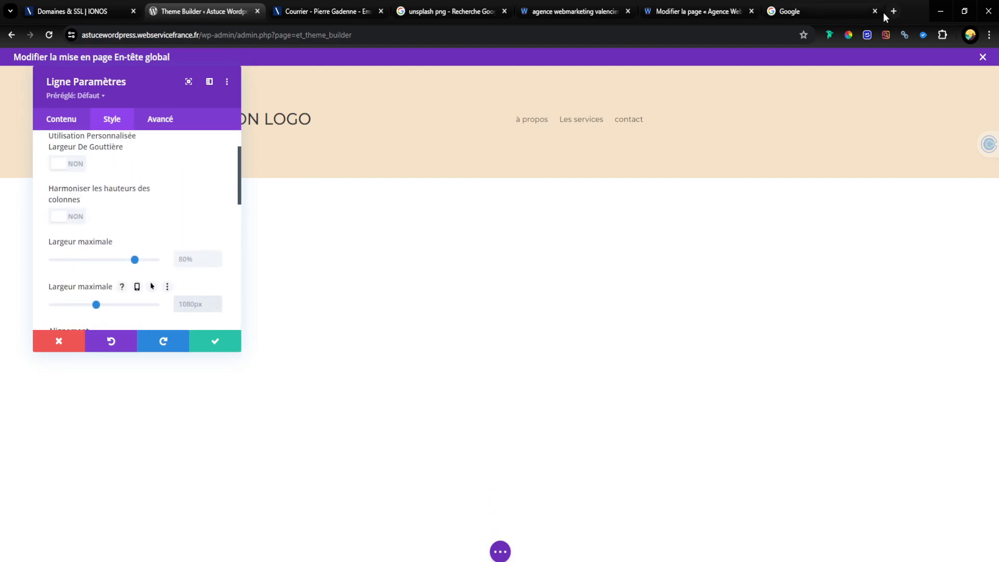
{"action": "type", "text": "100%"}
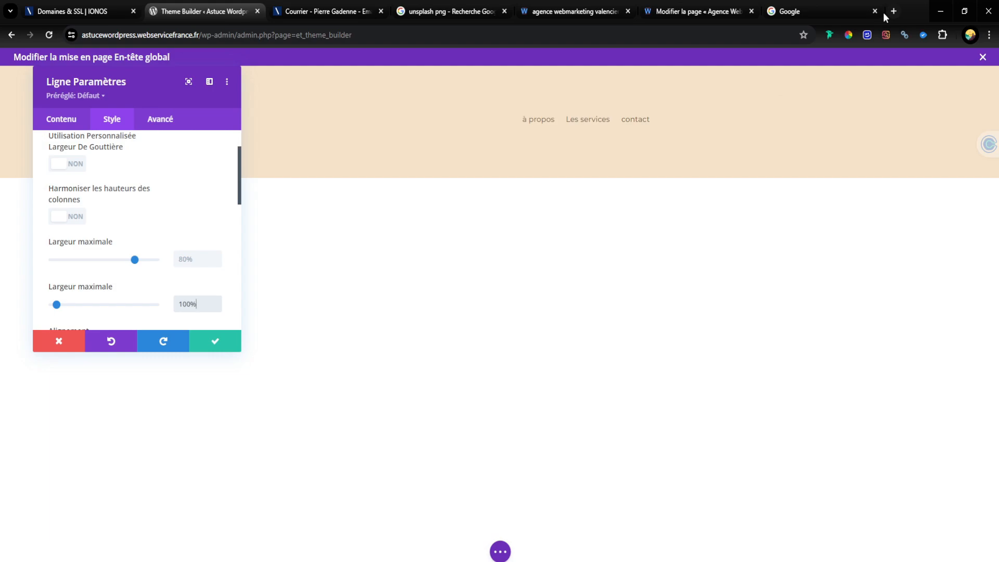
Step: Increase the header row's first Largeur maximale value, the percentage width, to 95% and save the row
{"action": "left_click_drag", "start_coordinate": [158, 97], "coordinate": [729, 193]}
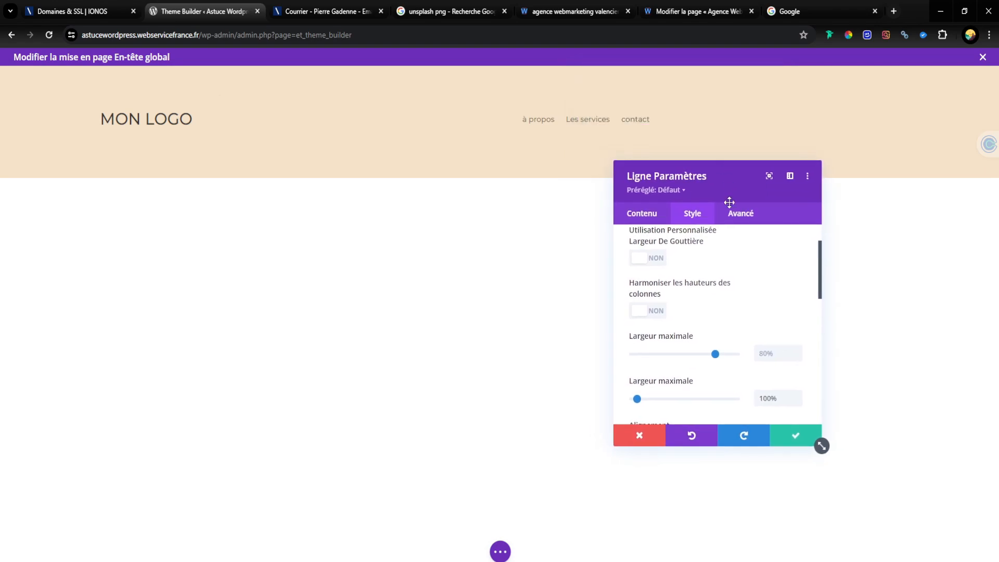
{"action": "mouse_move", "coordinate": [714, 354]}
{"action": "left_mouse_down"}
{"action": "mouse_move", "coordinate": [739, 353]}
{"action": "mouse_move", "coordinate": [729, 354]}
{"action": "left_mouse_up"}
{"action": "left_click", "coordinate": [800, 350]}
{"action": "left_click", "coordinate": [800, 350]}
{"action": "left_click", "coordinate": [799, 350]}
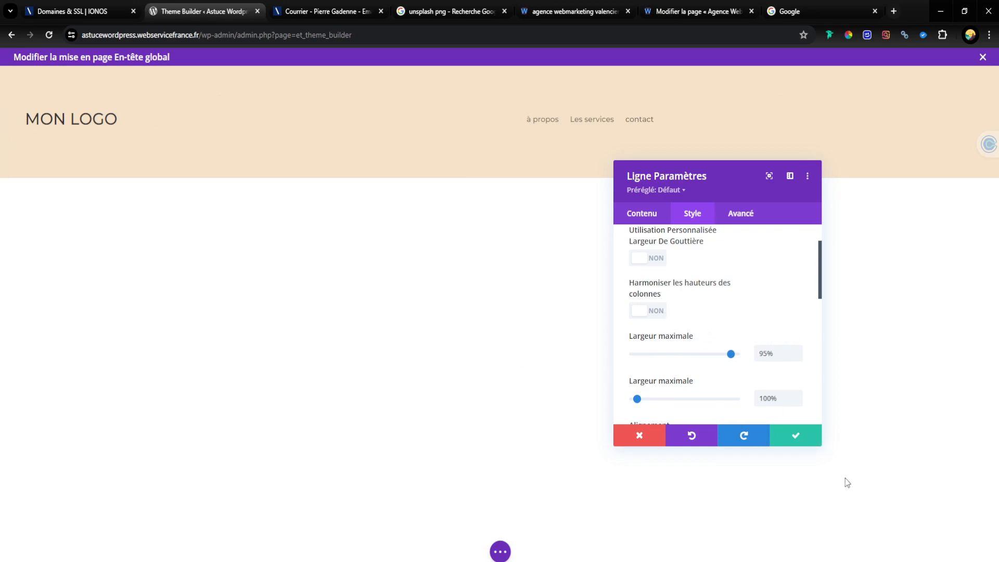
{"action": "left_click", "coordinate": [798, 437]}
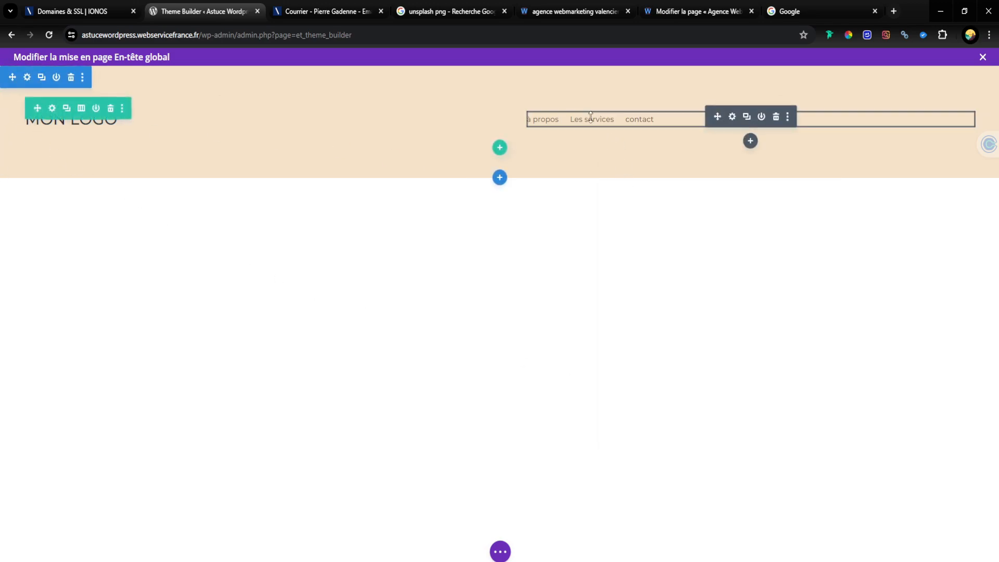
Step: Change the Menu module's layout style to Centré and save the module
{"action": "left_click", "coordinate": [731, 118]}
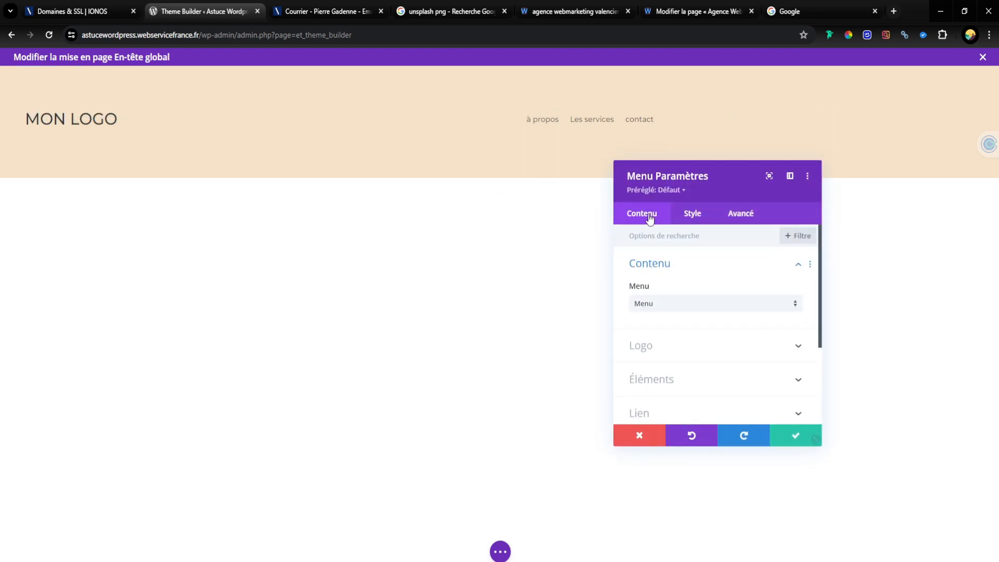
{"action": "left_click", "coordinate": [692, 213]}
{"action": "left_click", "coordinate": [677, 268]}
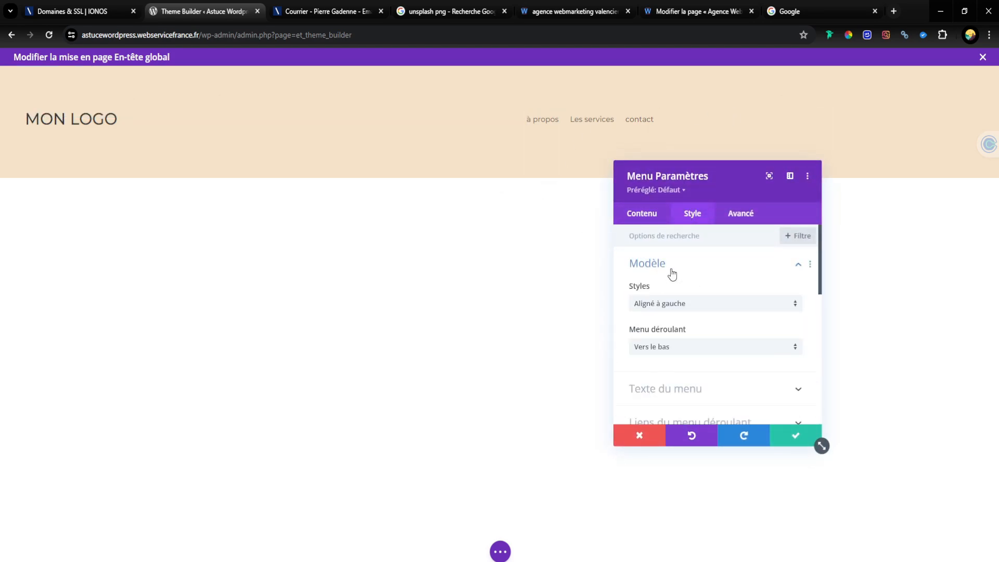
{"action": "left_click", "coordinate": [679, 306]}
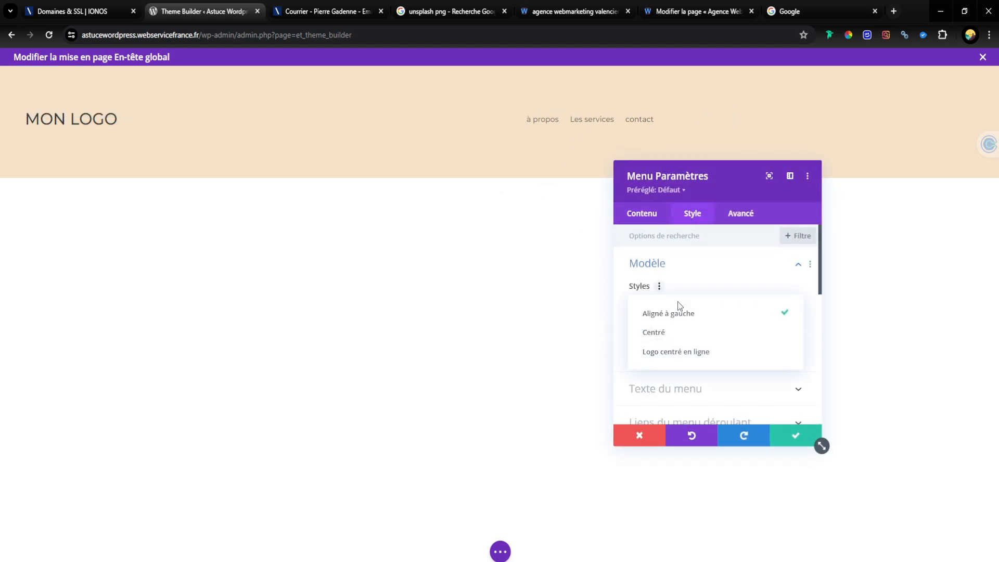
{"action": "left_click", "coordinate": [681, 334]}
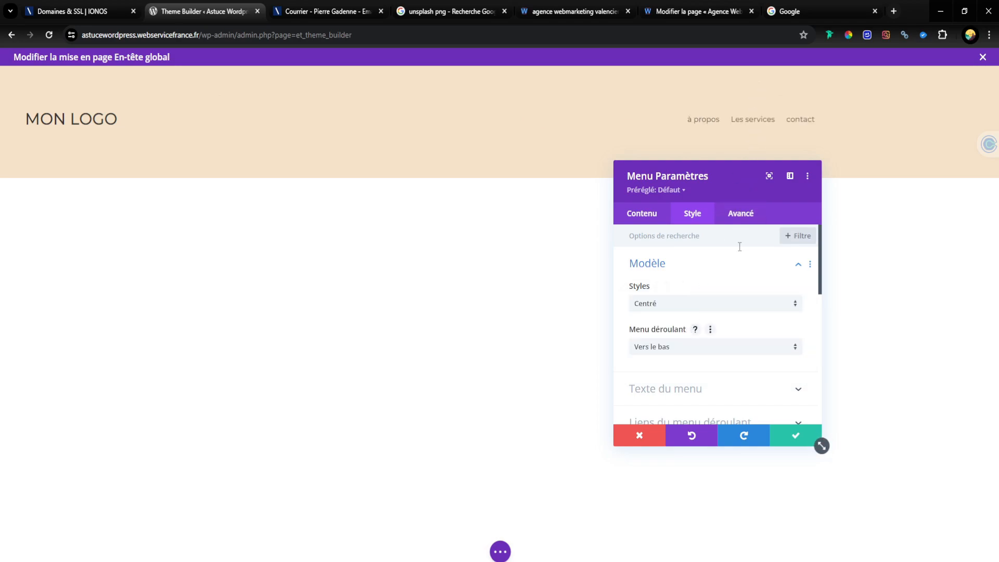
{"action": "left_click", "coordinate": [793, 436]}
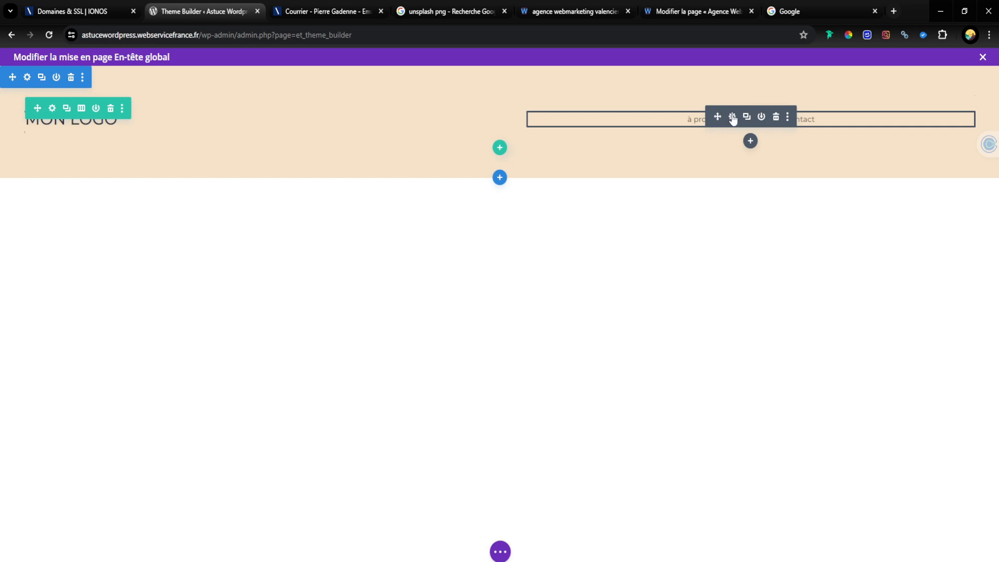
Step: Set the Menu module's text colour to black #000000
{"action": "left_click", "coordinate": [732, 119]}
{"action": "left_click", "coordinate": [692, 213]}
{"action": "left_click_drag", "start_coordinate": [691, 198], "coordinate": [357, 116]}
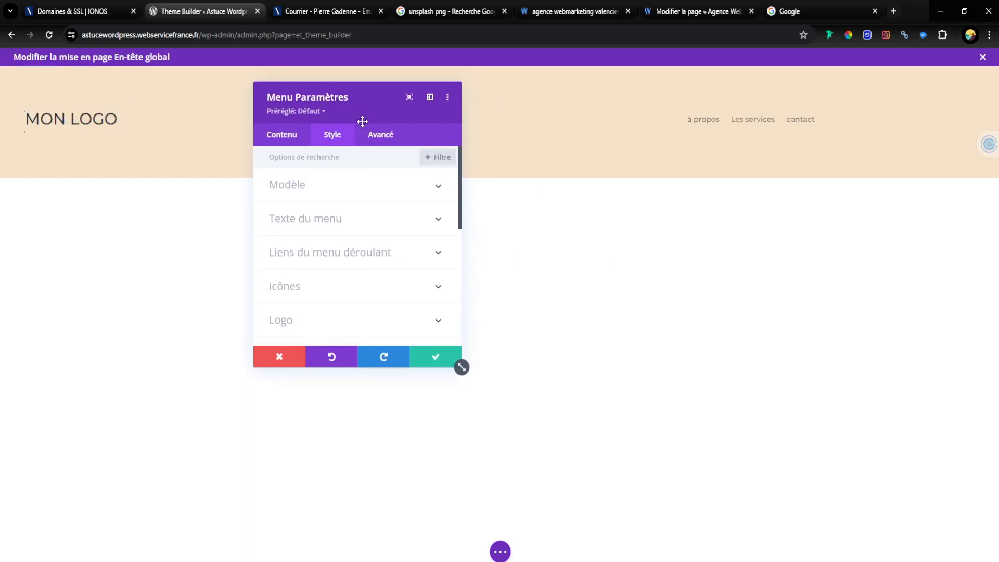
{"action": "left_click", "coordinate": [355, 220]}
{"action": "scroll", "coordinate": [272, 201], "scroll_direction": "down", "scroll_amount": 3}
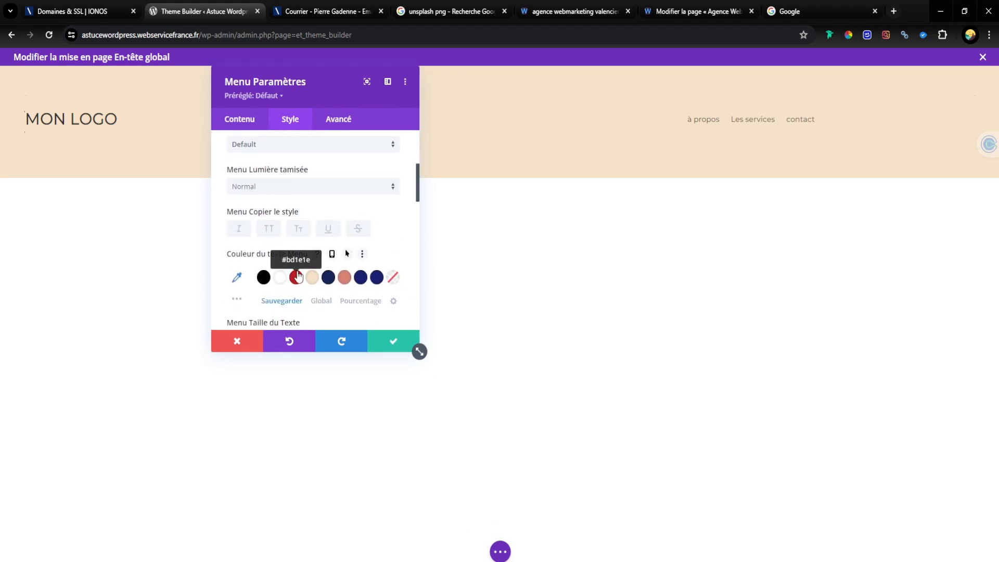
{"action": "left_click", "coordinate": [265, 279]}
Step: Set the Menu module's text font to Montserrat and display the links in uppercase
{"action": "scroll", "coordinate": [312, 207], "scroll_direction": "up", "scroll_amount": 2}
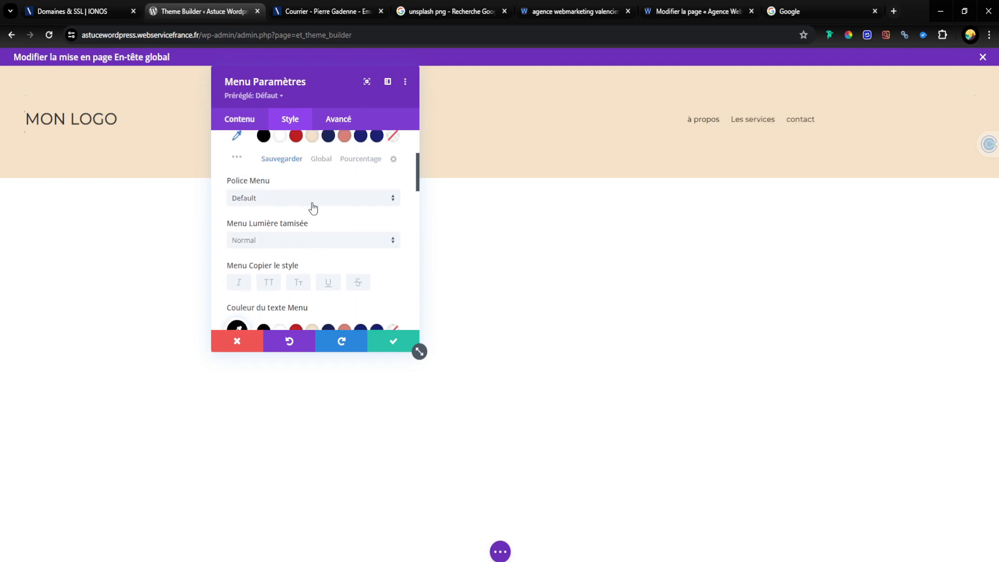
{"action": "left_click", "coordinate": [279, 201]}
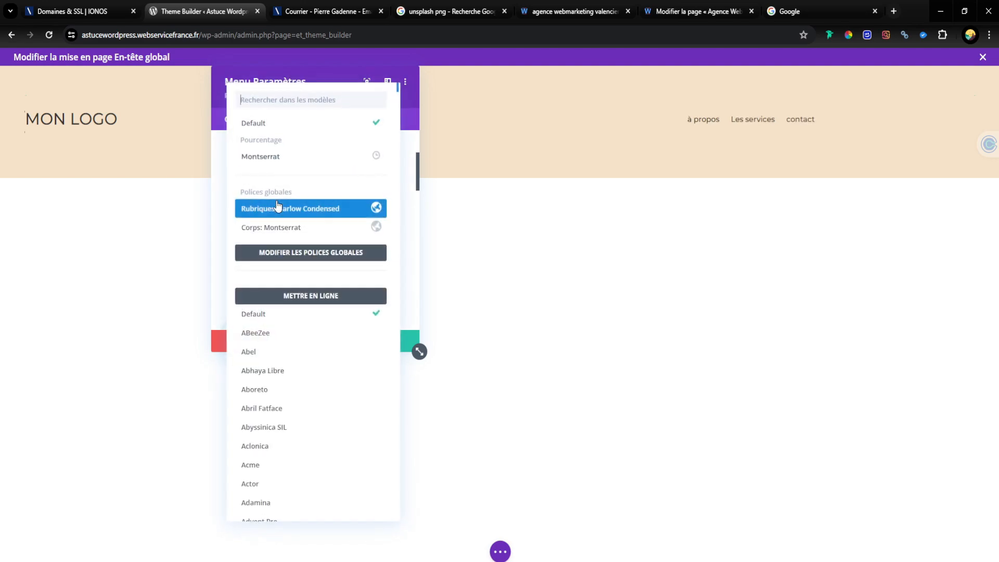
{"action": "left_click", "coordinate": [287, 157]}
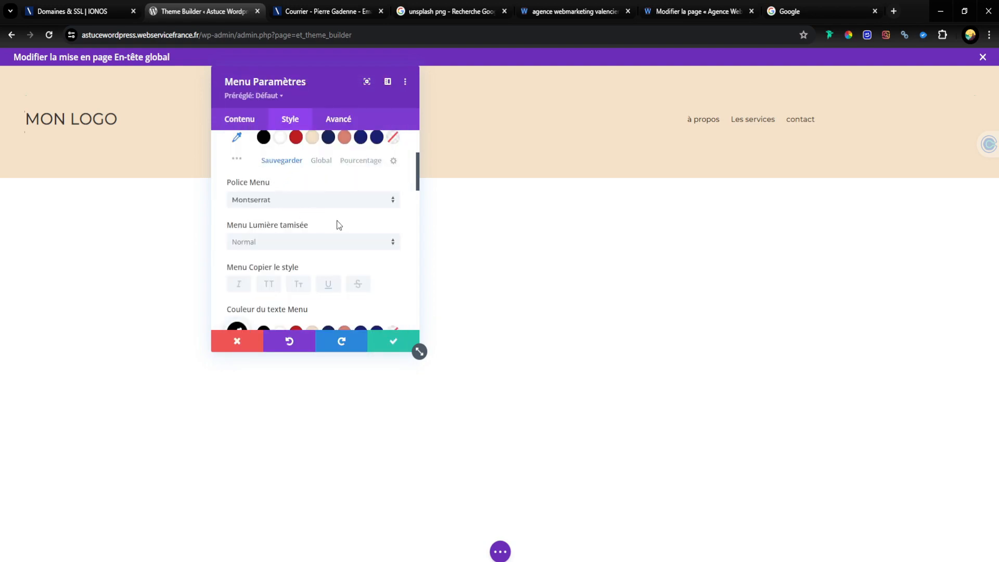
{"action": "scroll", "coordinate": [374, 203], "scroll_direction": "up", "scroll_amount": 2}
{"action": "scroll", "coordinate": [332, 228], "scroll_direction": "down", "scroll_amount": 4}
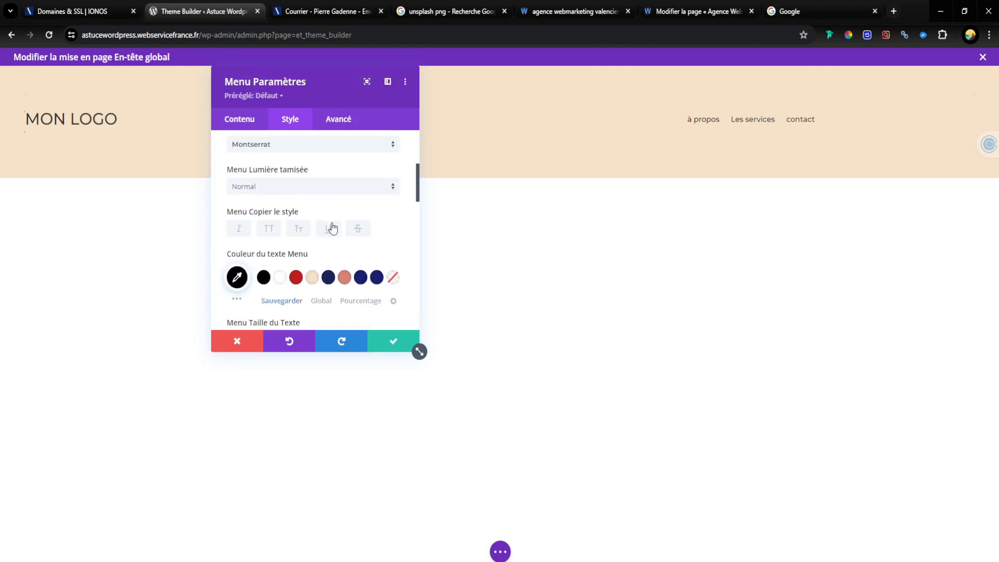
{"action": "left_click", "coordinate": [269, 229]}
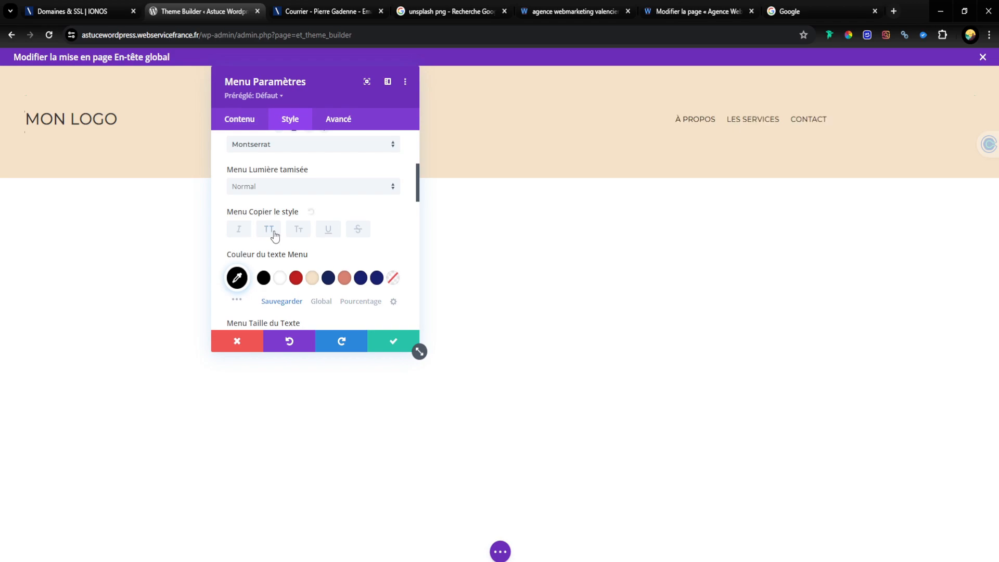
Step: Set the Menu module's text size (Menu Taille du Texte) to 16px
{"action": "scroll", "coordinate": [272, 244], "scroll_direction": "down", "scroll_amount": 3}
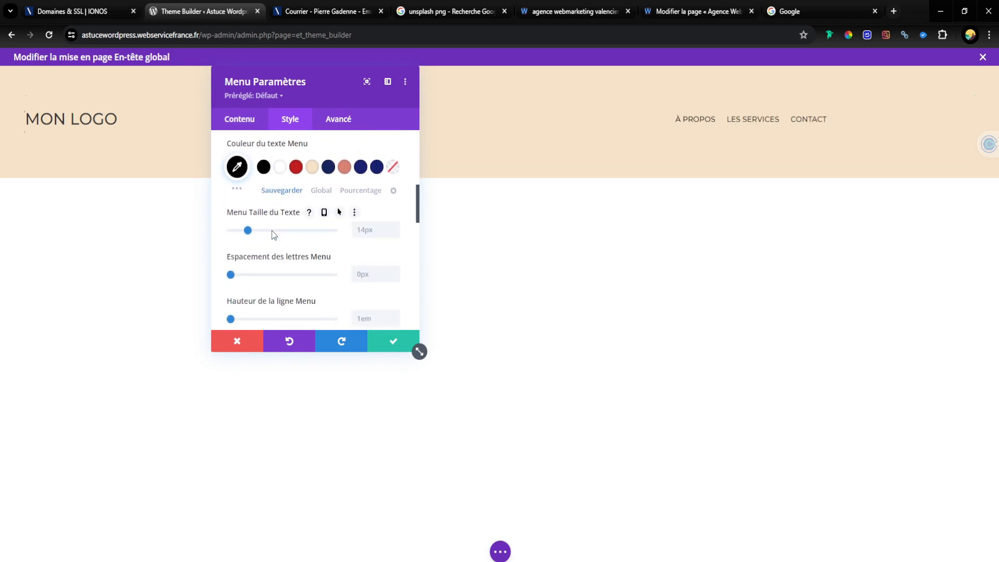
{"action": "left_click", "coordinate": [396, 228]}
{"action": "left_click", "coordinate": [397, 228]}
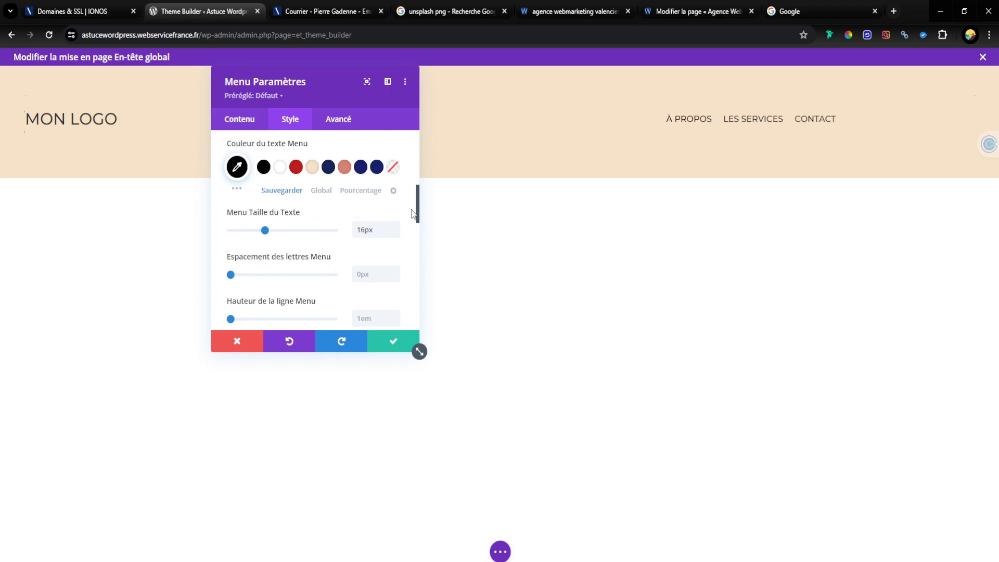
Step: Set the Menu module's active link colour (Couleur du lien actif) to the red swatch and close the module's settings
{"action": "scroll", "coordinate": [415, 206], "scroll_direction": "up", "scroll_amount": 1}
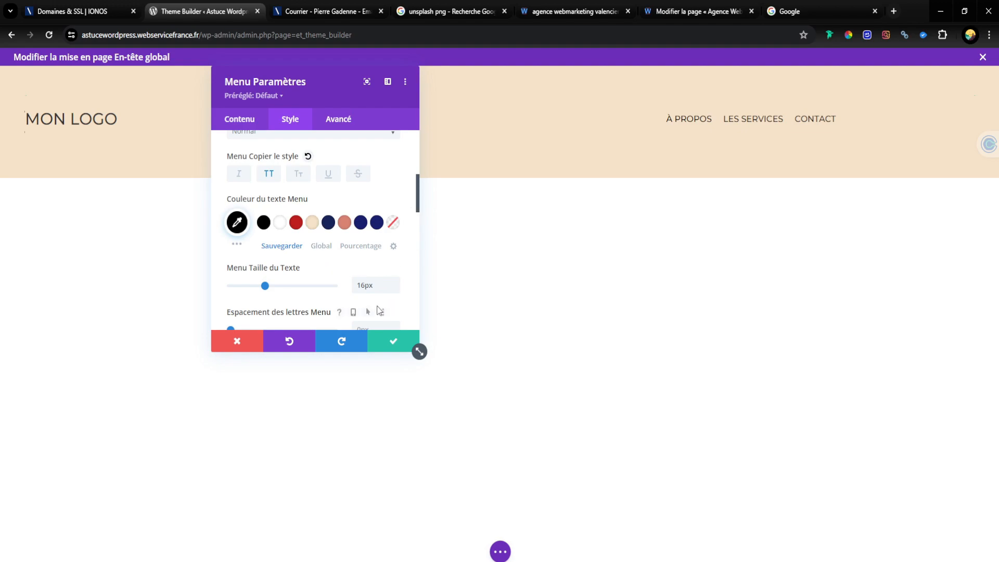
{"action": "scroll", "coordinate": [238, 244], "scroll_direction": "up", "scroll_amount": 4}
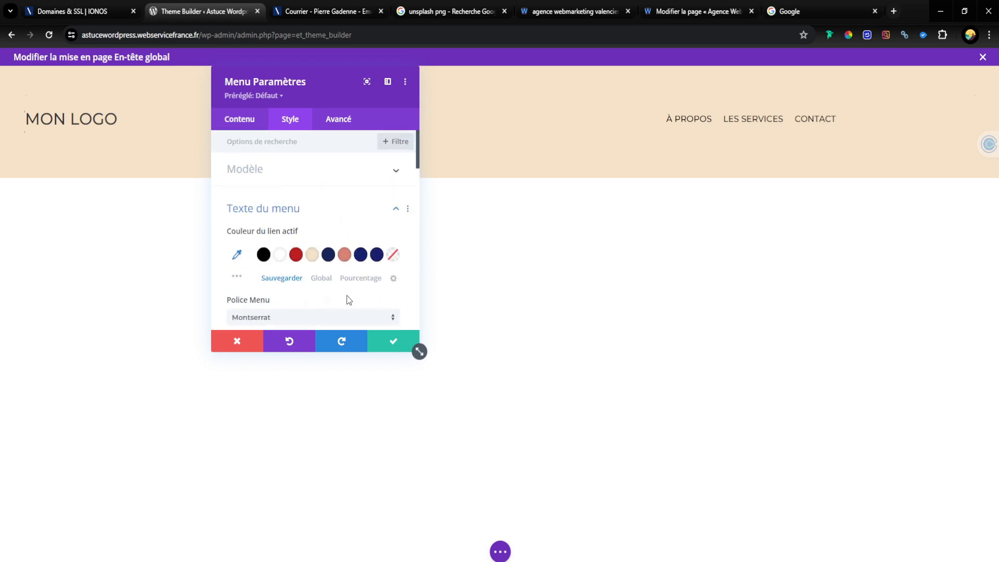
{"action": "left_click", "coordinate": [297, 256]}
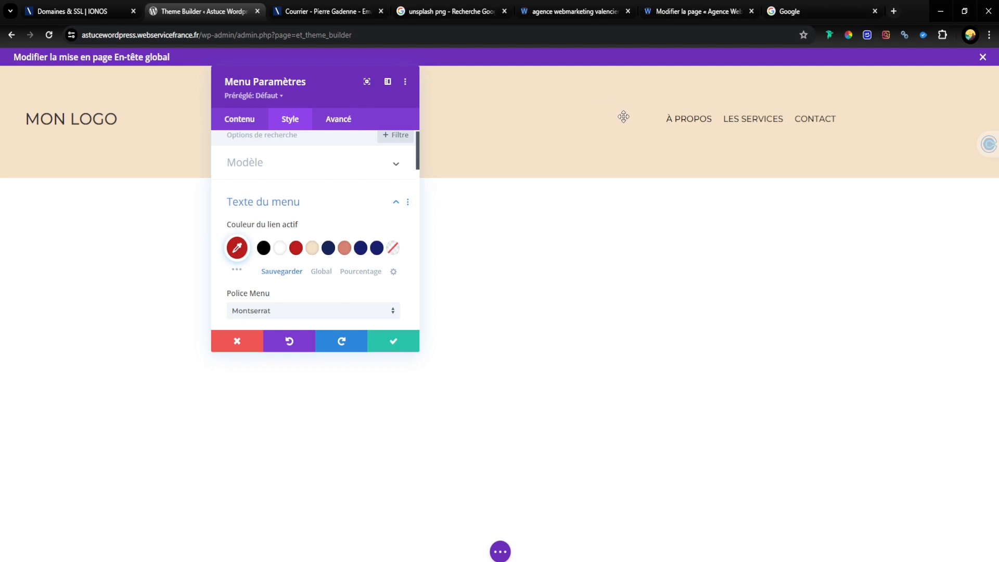
{"action": "left_click", "coordinate": [181, 262]}
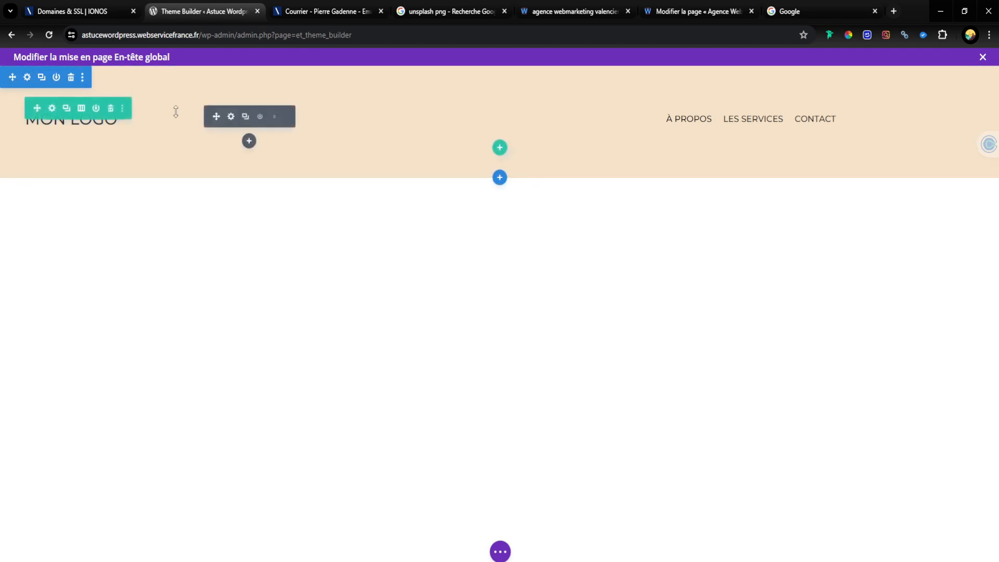
{"action": "left_click_drag", "start_coordinate": [174, 114], "coordinate": [33, 82]}
{"action": "left_click", "coordinate": [27, 78]}
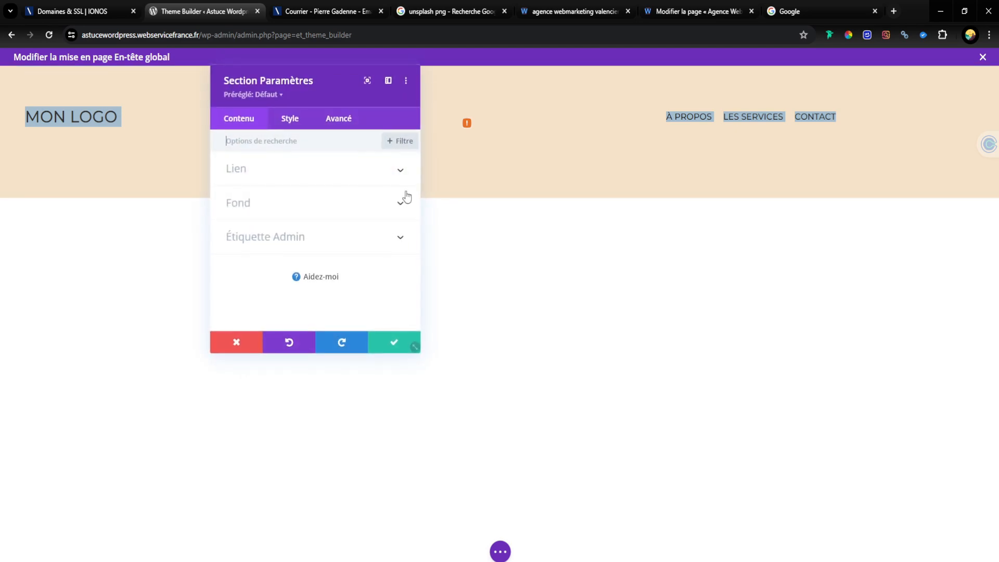
{"action": "left_click", "coordinate": [290, 119]}
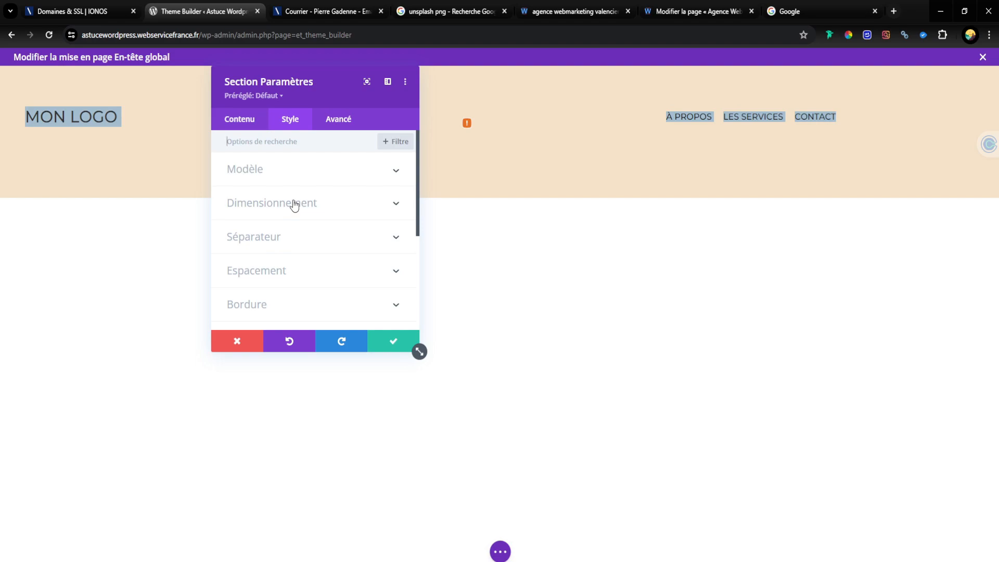
{"action": "left_click", "coordinate": [275, 282]}
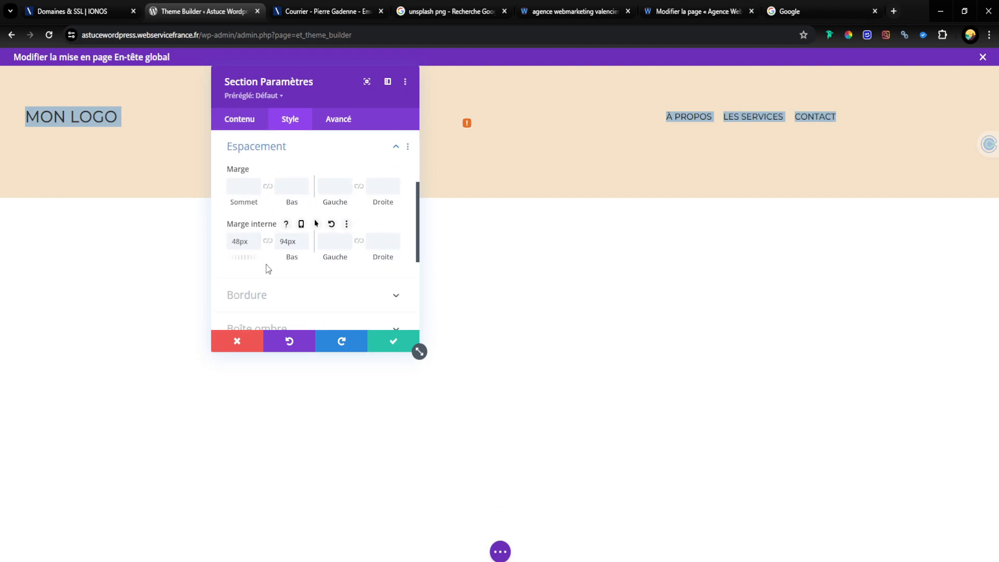
{"action": "left_click_drag", "start_coordinate": [246, 260], "coordinate": [137, 265]}
{"action": "left_click_drag", "start_coordinate": [74, 266], "coordinate": [74, 266]}
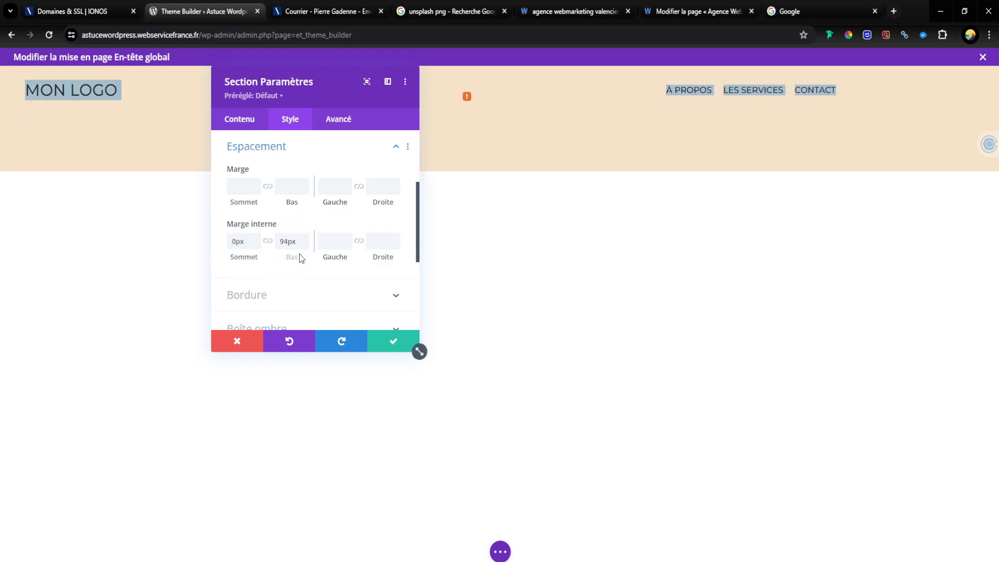
{"action": "left_click_drag", "start_coordinate": [289, 260], "coordinate": [10, 263]}
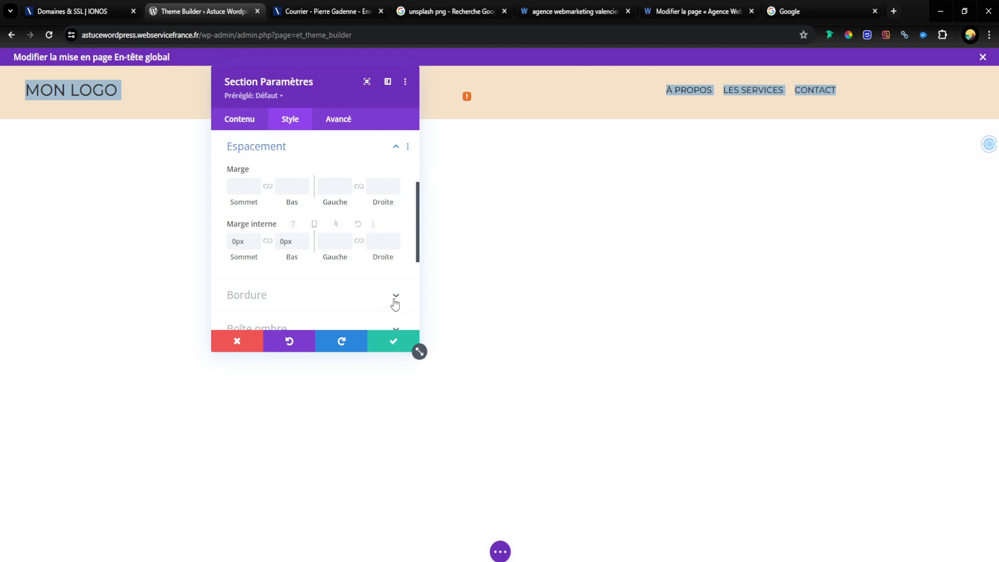
{"action": "left_click", "coordinate": [233, 342]}
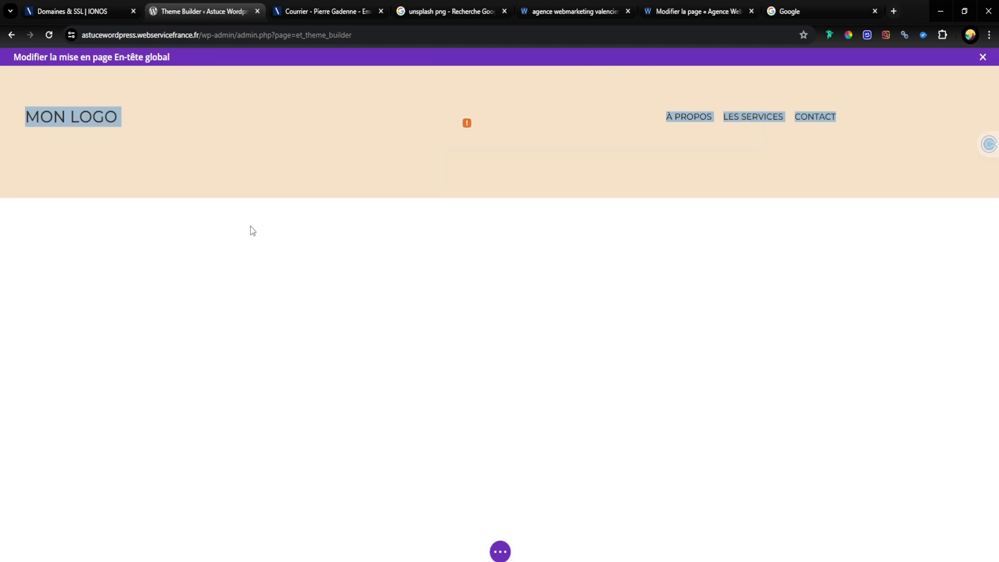
Step: Remove the header section's top and bottom padding directly on the canvas
{"action": "left_click", "coordinate": [281, 82]}
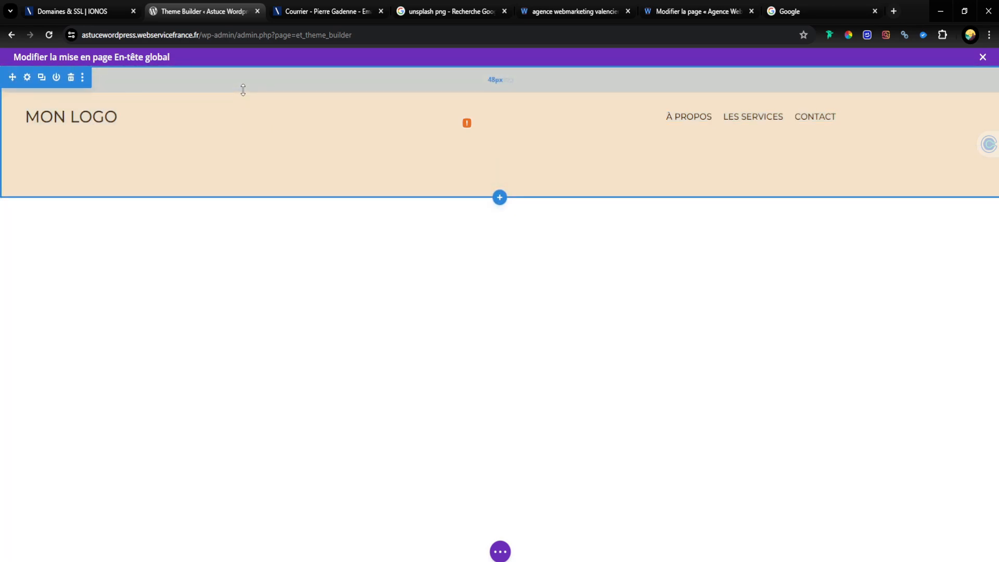
{"action": "left_click_drag", "start_coordinate": [243, 89], "coordinate": [230, 18]}
{"action": "left_click_drag", "start_coordinate": [222, 162], "coordinate": [222, 104]}
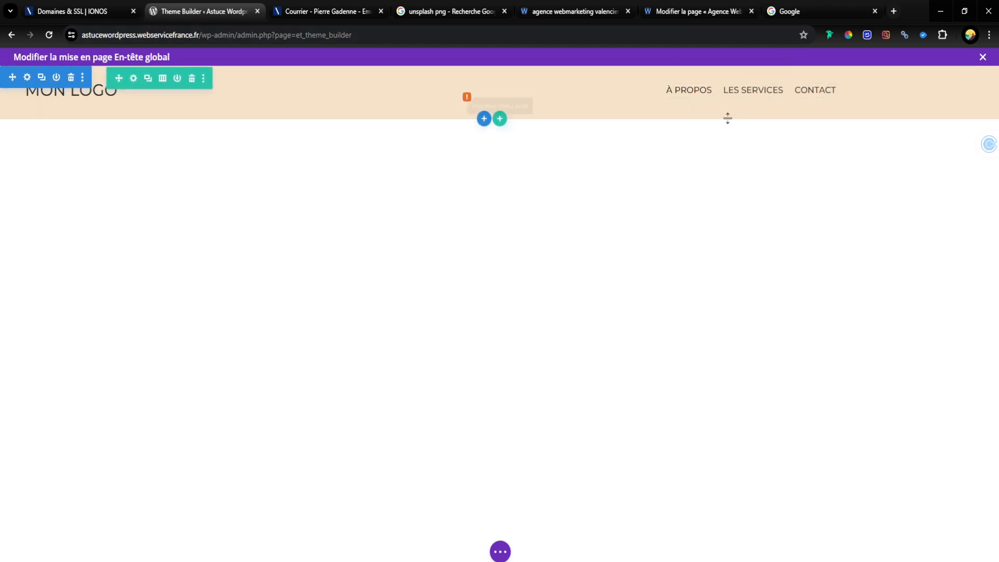
{"action": "left_click", "coordinate": [732, 88]}
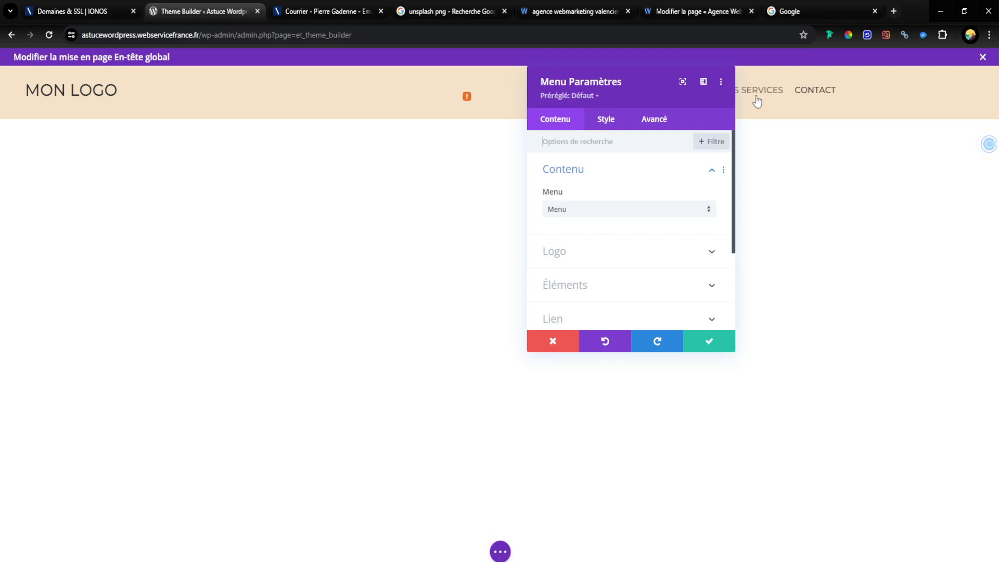
{"action": "left_click", "coordinate": [704, 342]}
{"action": "left_click", "coordinate": [230, 88]}
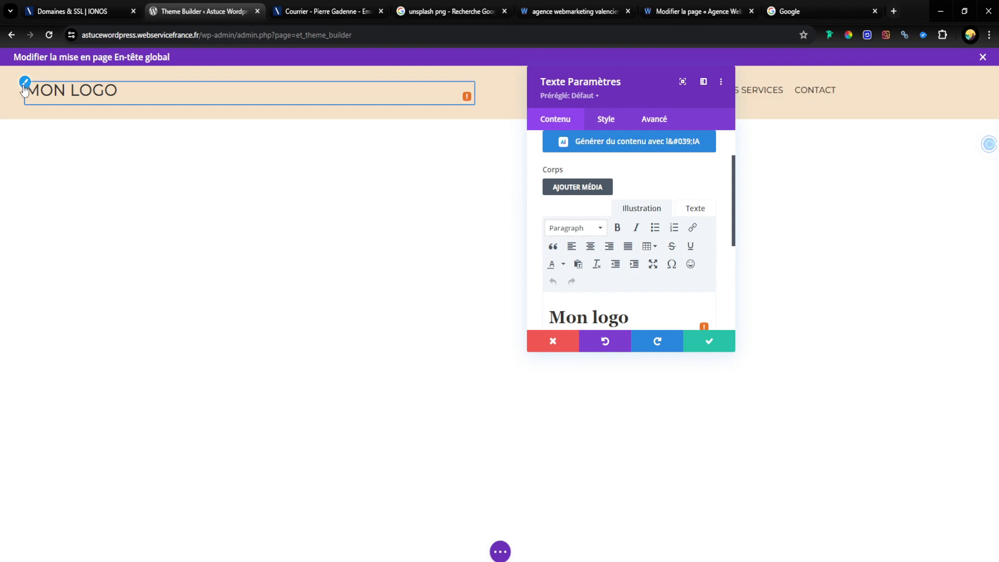
{"action": "scroll", "coordinate": [589, 203], "scroll_direction": "down", "scroll_amount": 2}
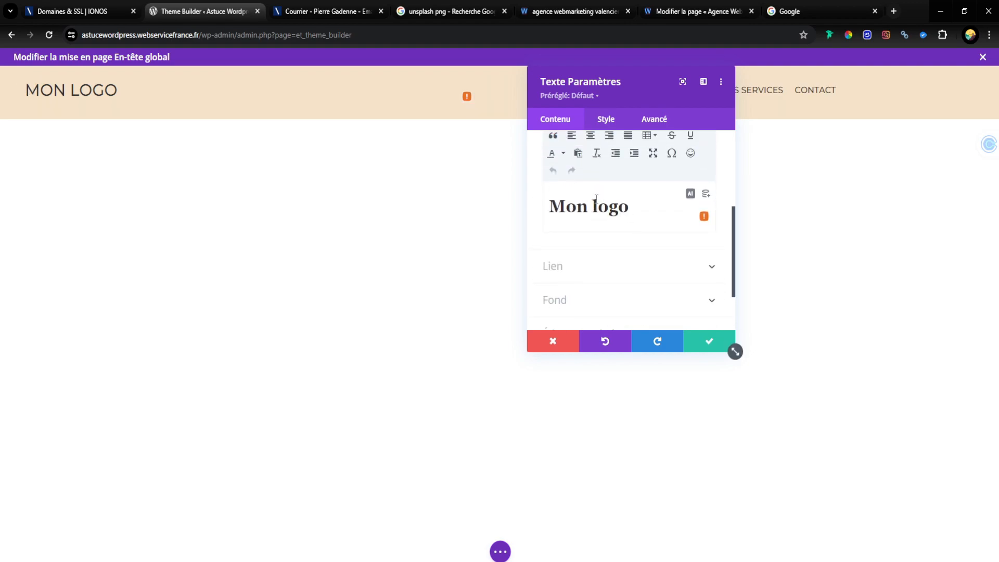
{"action": "left_click", "coordinate": [713, 342]}
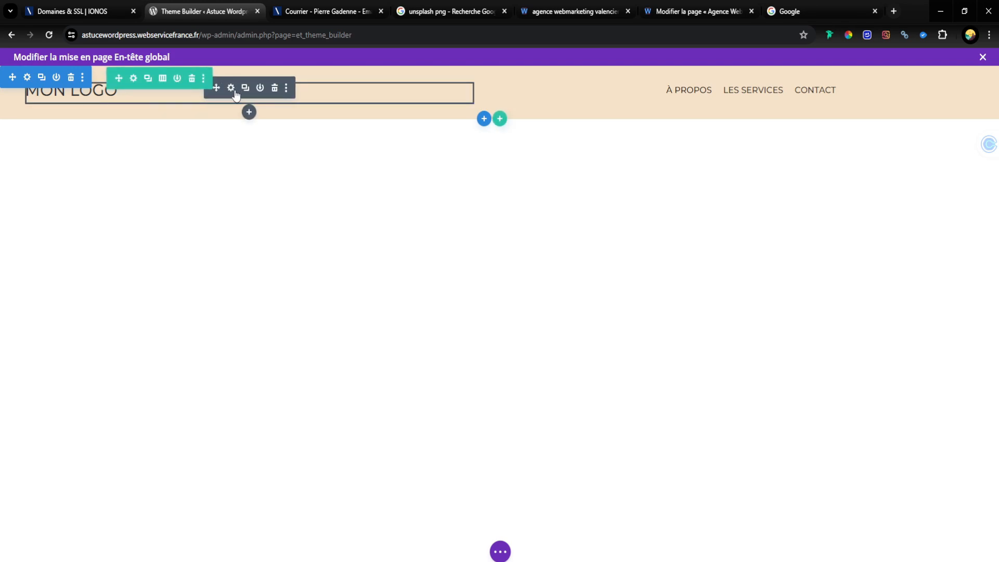
Step: Link the logo's Text module to the dynamic Lien de la page d'accueil, then save the module and the header layout
{"action": "left_click", "coordinate": [231, 88]}
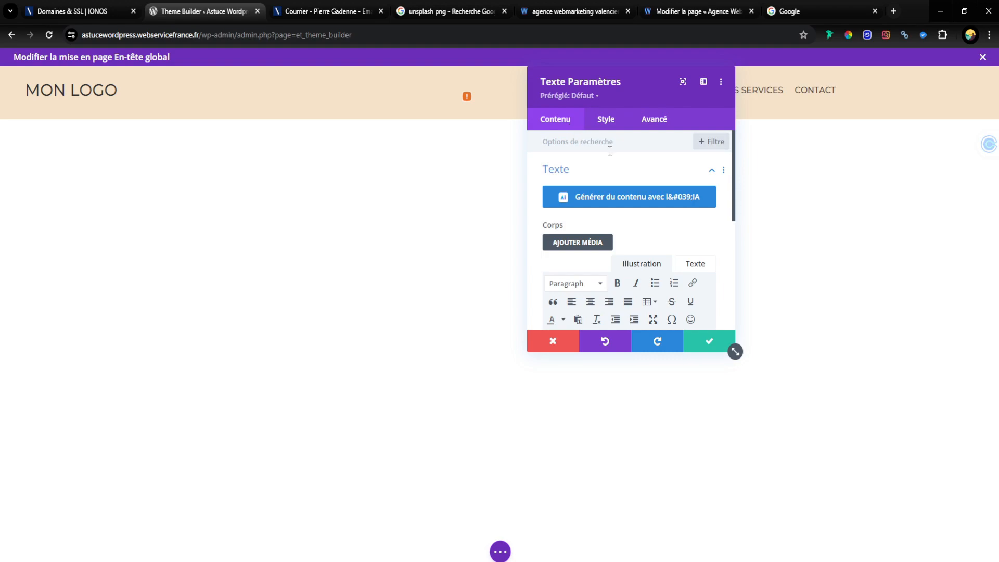
{"action": "scroll", "coordinate": [609, 172], "scroll_direction": "down", "scroll_amount": 5}
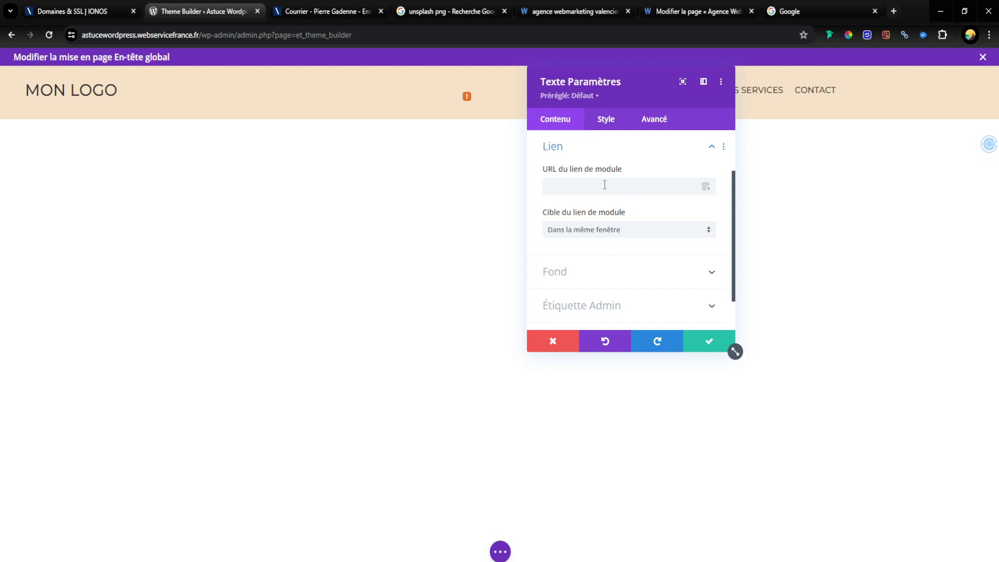
{"action": "left_click", "coordinate": [707, 187]}
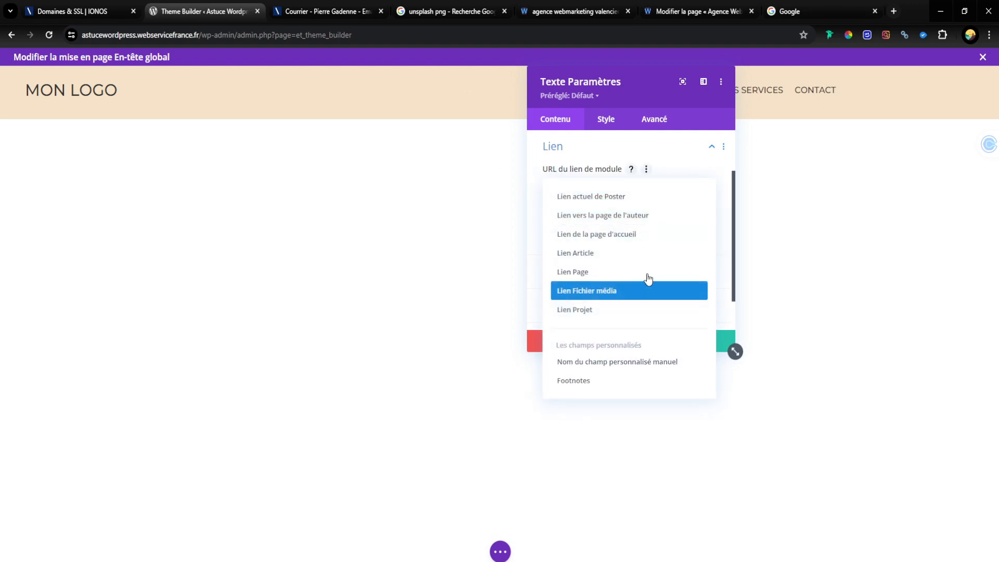
{"action": "left_click", "coordinate": [654, 234]}
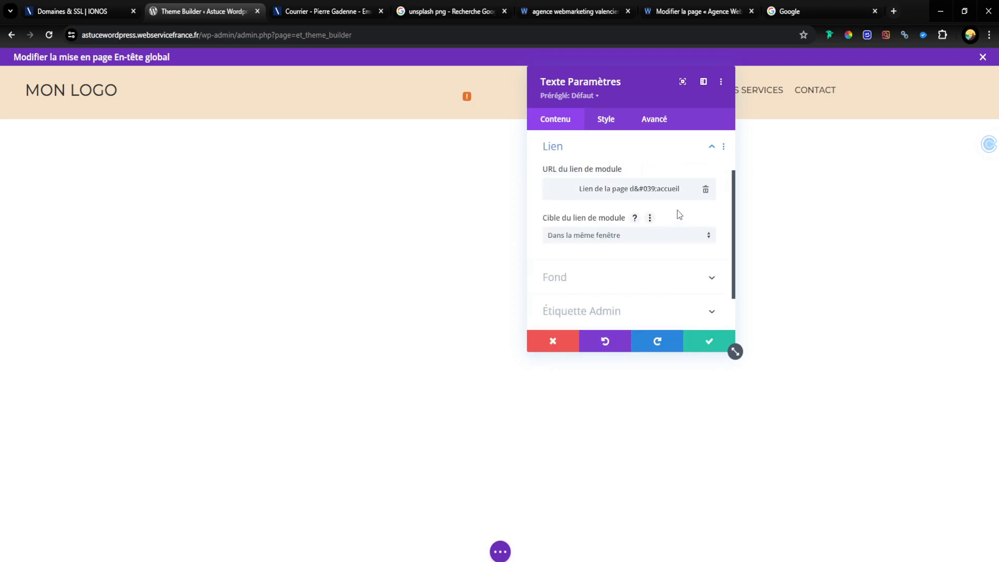
{"action": "left_click", "coordinate": [706, 342]}
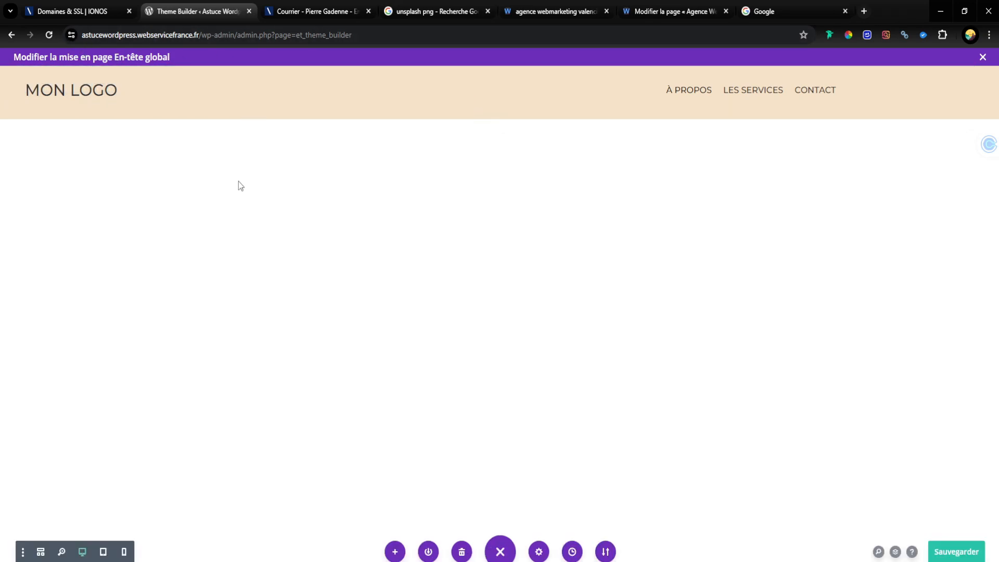
{"action": "left_click", "coordinate": [966, 559]}
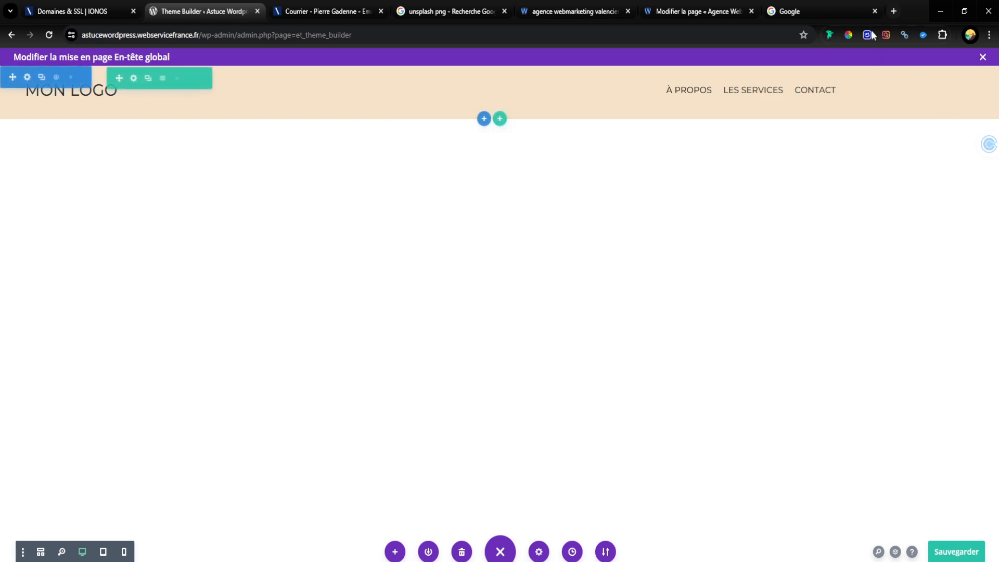
Step: View the header on the site's home page in a new browser tab and place that tab beside the Theme Builder tab
{"action": "left_click", "coordinate": [893, 11]}
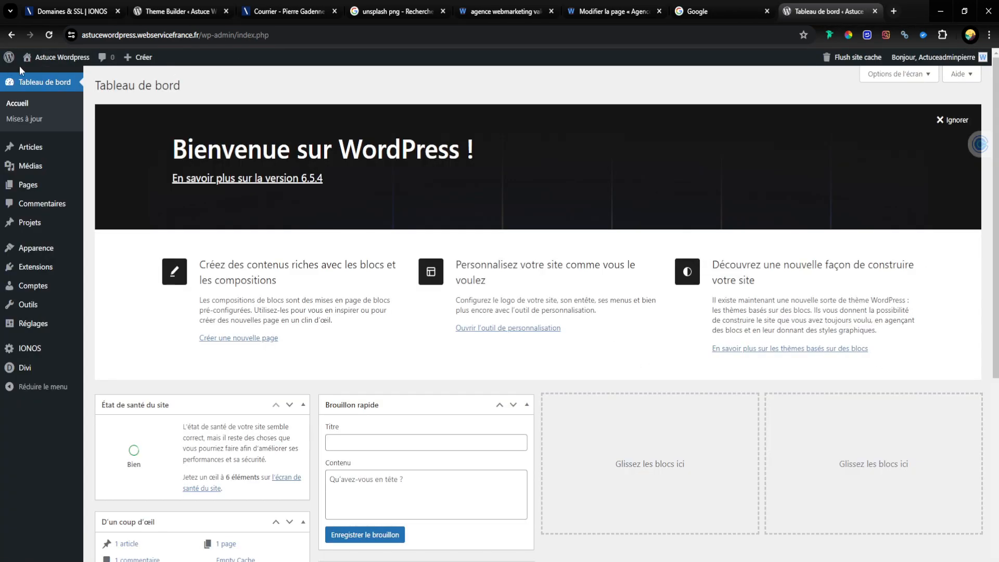
{"action": "mouse_move", "coordinate": [53, 63]}
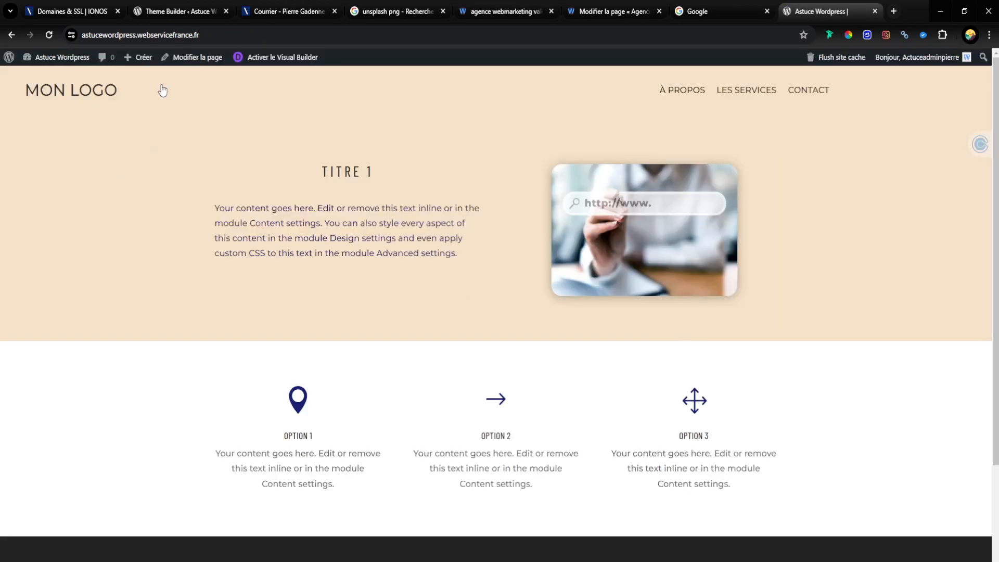
{"action": "left_click_drag", "start_coordinate": [145, 168], "coordinate": [183, 195]}
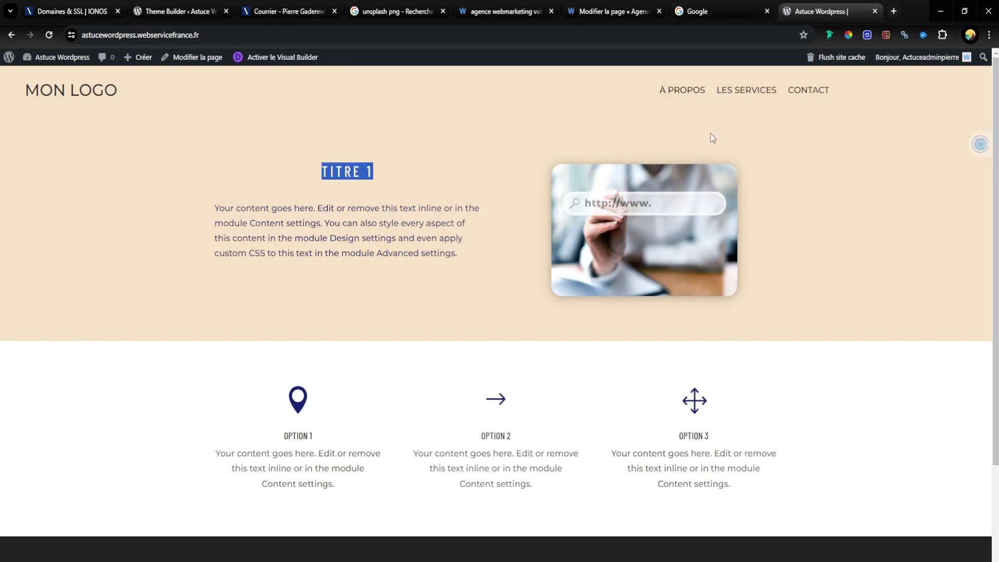
{"action": "left_click_drag", "start_coordinate": [817, 11], "coordinate": [281, 11]}
Step: Back in the Theme Builder tab, apply the first Boîte ombre shadow preset to the header section and save the section and layout
{"action": "left_click", "coordinate": [177, 11]}
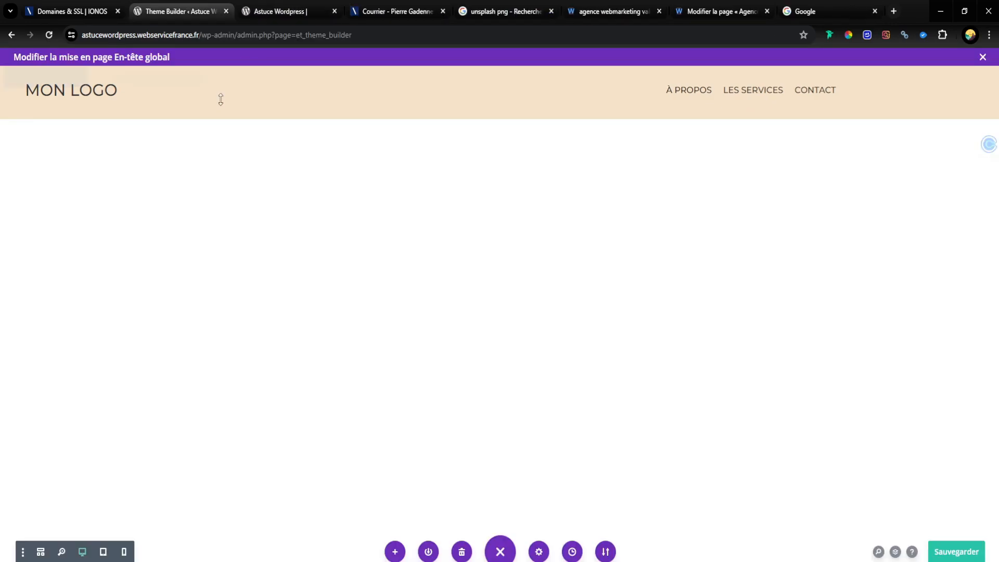
{"action": "left_click", "coordinate": [27, 78]}
{"action": "left_click", "coordinate": [369, 119]}
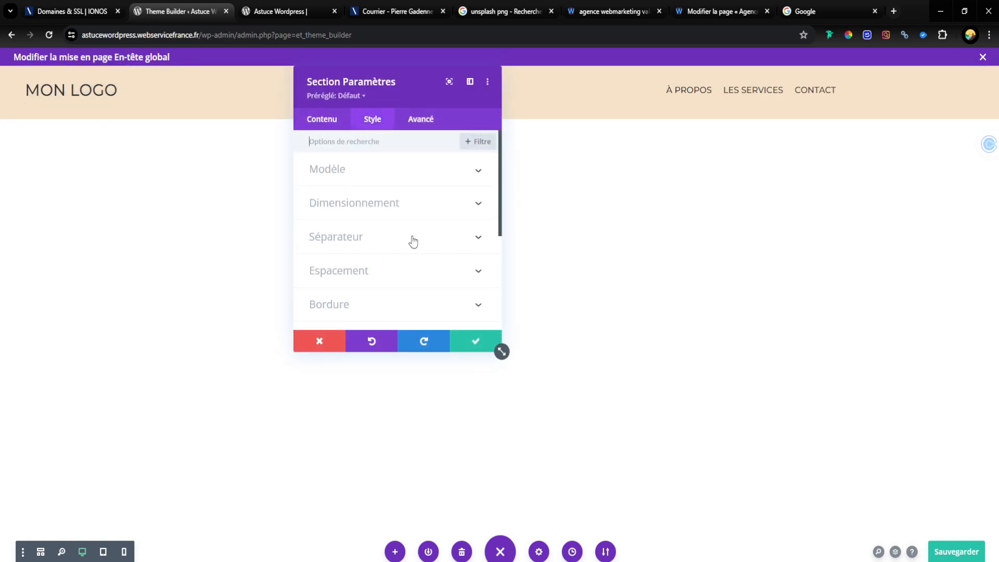
{"action": "scroll", "coordinate": [413, 241], "scroll_direction": "down", "scroll_amount": 5}
{"action": "left_click", "coordinate": [383, 195]}
{"action": "scroll", "coordinate": [353, 290], "scroll_direction": "down", "scroll_amount": 5}
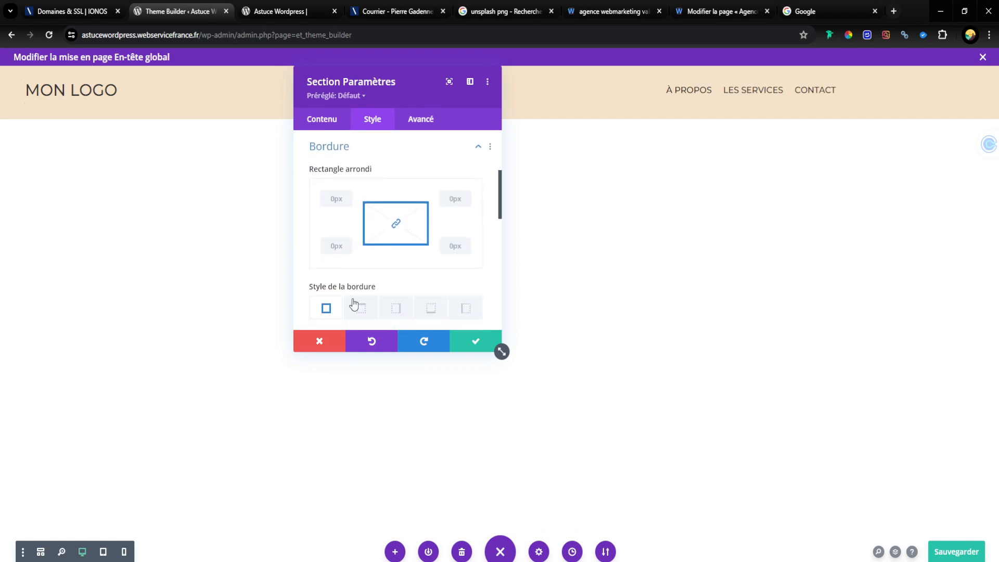
{"action": "scroll", "coordinate": [361, 253], "scroll_direction": "up", "scroll_amount": 5}
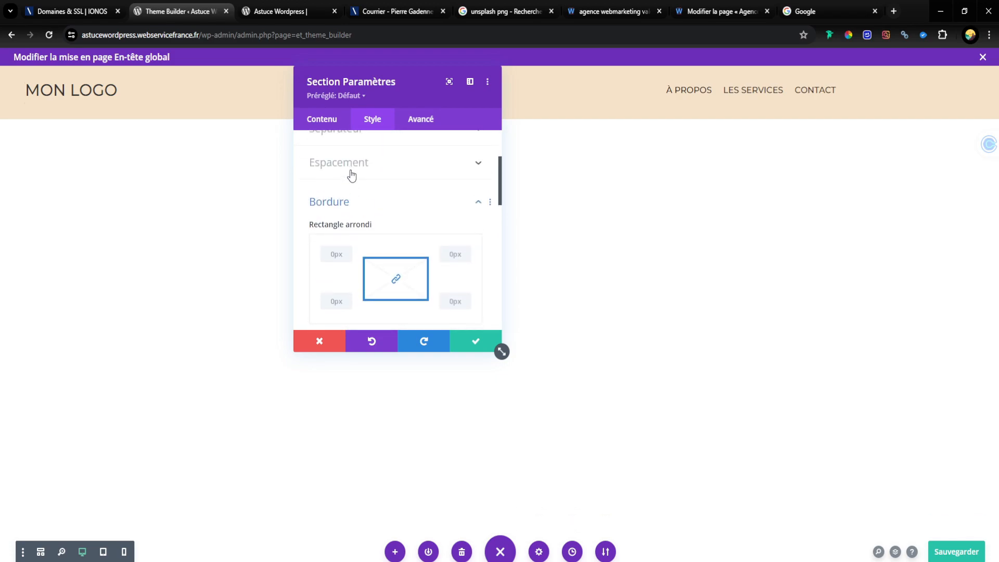
{"action": "left_click", "coordinate": [335, 204]}
{"action": "scroll", "coordinate": [344, 198], "scroll_direction": "down", "scroll_amount": 2}
{"action": "left_click", "coordinate": [348, 187]}
{"action": "scroll", "coordinate": [349, 189], "scroll_direction": "down", "scroll_amount": 1}
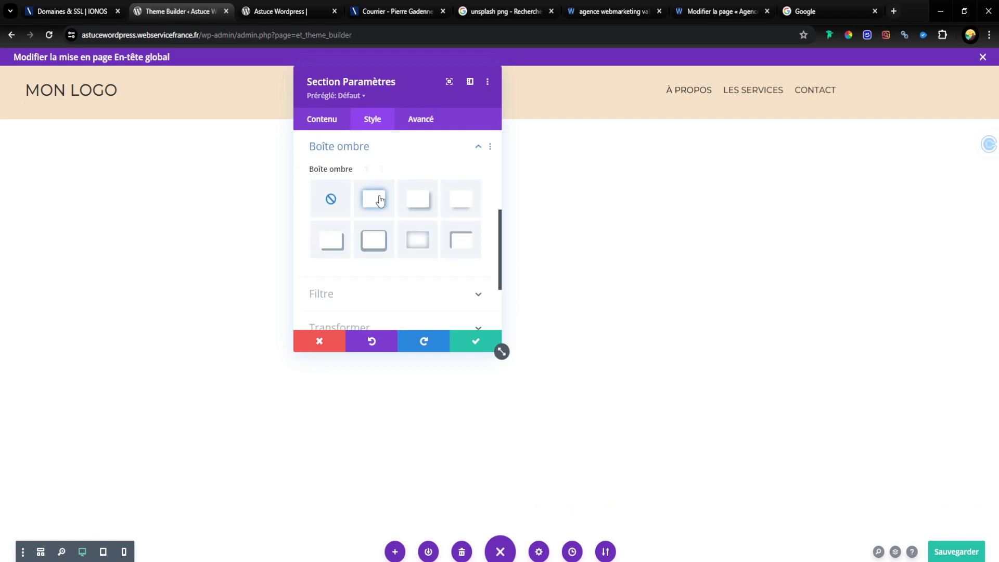
{"action": "left_click", "coordinate": [374, 198]}
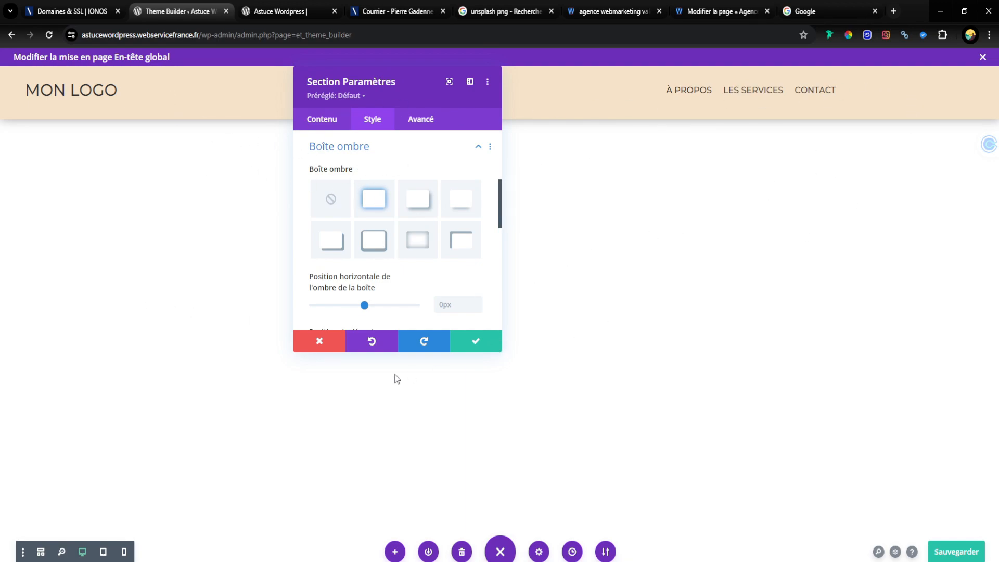
{"action": "left_click", "coordinate": [495, 347]}
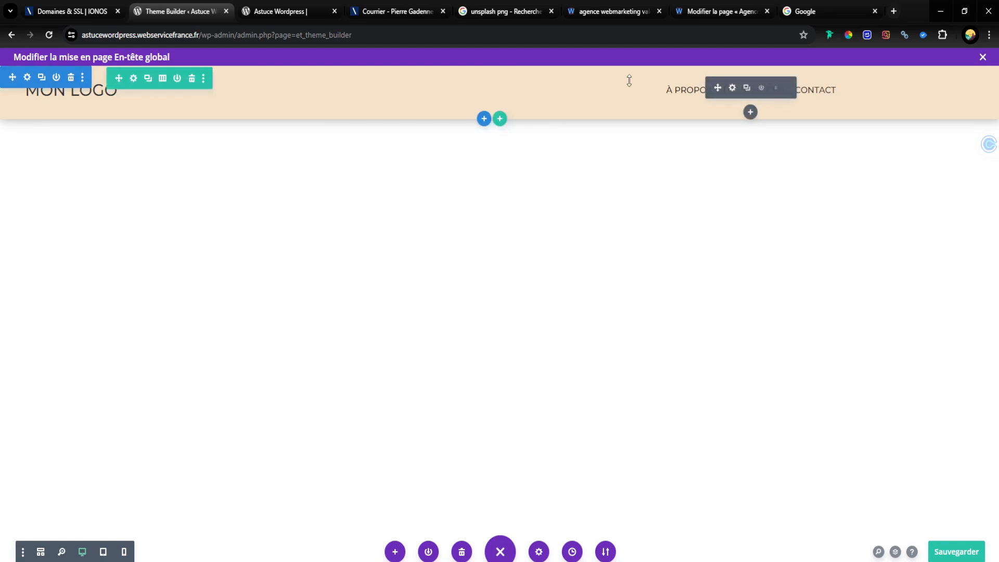
{"action": "left_click", "coordinate": [964, 553]}
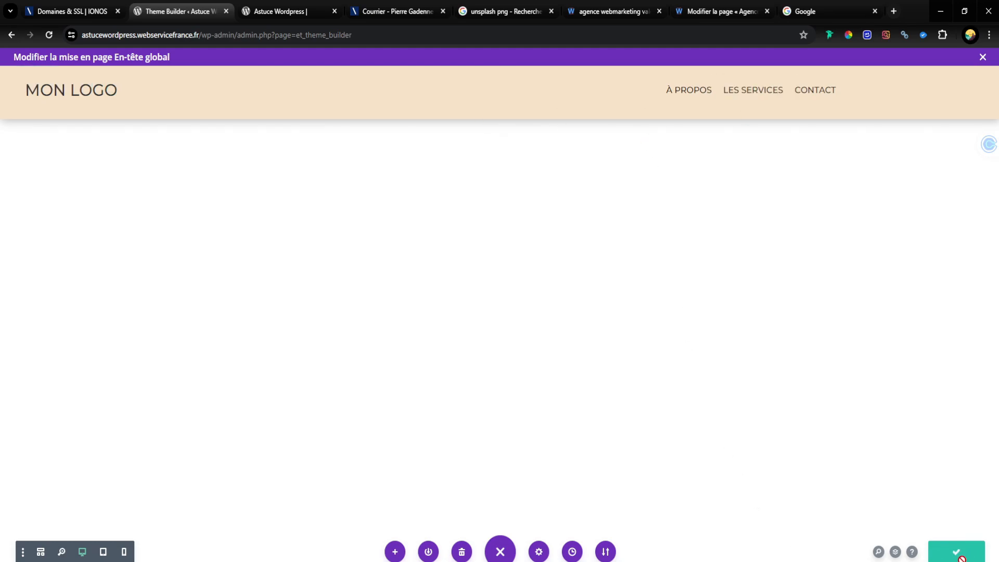
Step: Reload the site's home page and examine the header's shadow and its behaviour while scrolling, then test the logo's link
{"action": "left_click", "coordinate": [281, 12]}
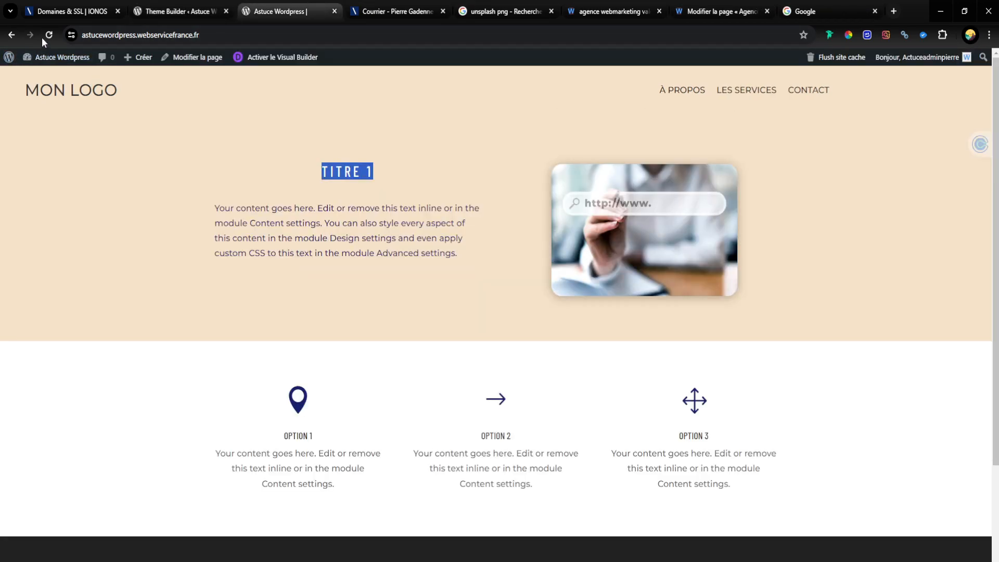
{"action": "left_click", "coordinate": [42, 37]}
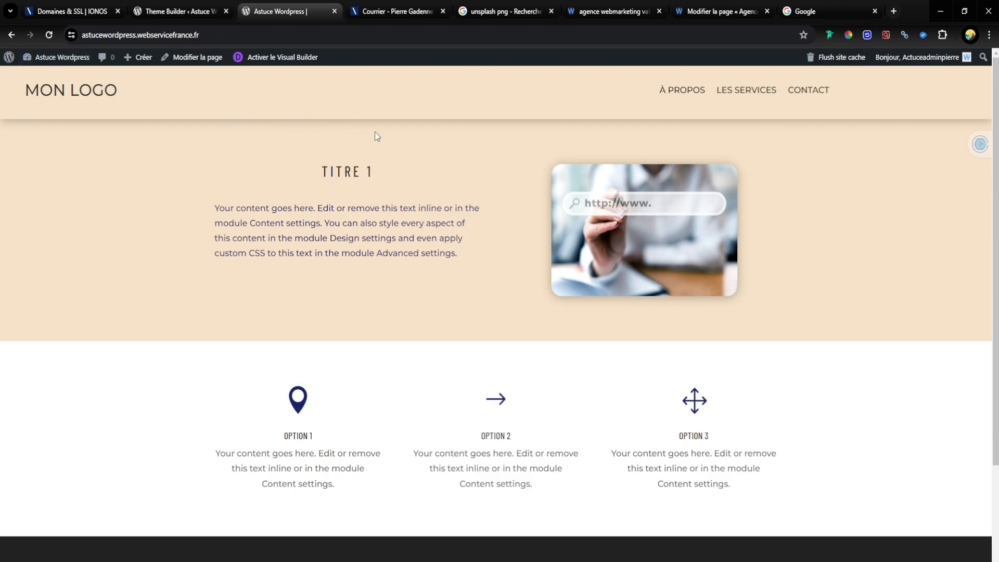
{"action": "scroll", "coordinate": [308, 225], "scroll_direction": "down", "scroll_amount": 2}
{"action": "scroll", "coordinate": [307, 212], "scroll_direction": "up", "scroll_amount": 2}
{"action": "scroll", "coordinate": [306, 147], "scroll_direction": "down", "scroll_amount": 1}
{"action": "scroll", "coordinate": [279, 107], "scroll_direction": "up", "scroll_amount": 1}
{"action": "scroll", "coordinate": [249, 129], "scroll_direction": "down", "scroll_amount": 1}
{"action": "scroll", "coordinate": [155, 108], "scroll_direction": "down", "scroll_amount": 1}
{"action": "left_click", "coordinate": [96, 99]}
{"action": "left_click", "coordinate": [177, 11]}
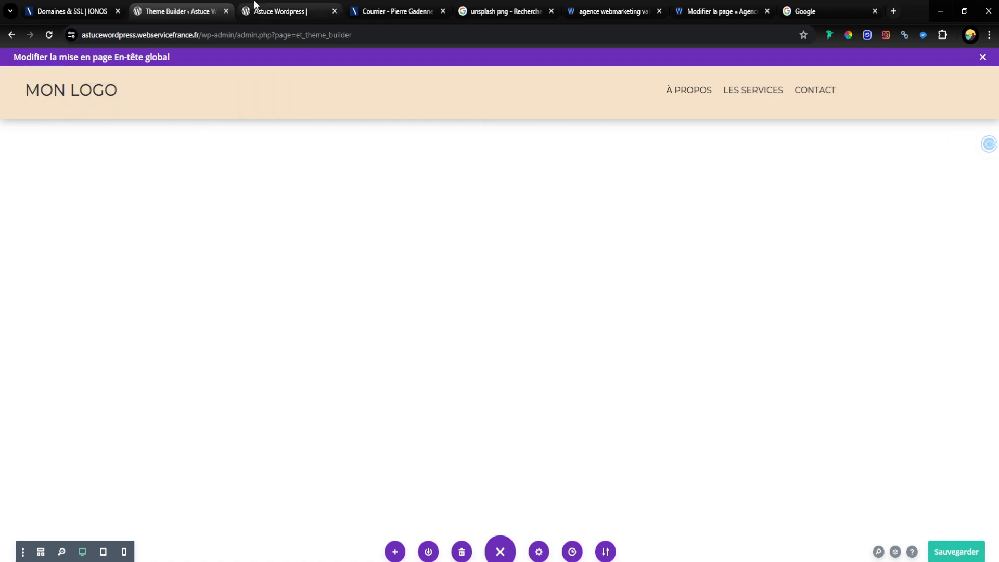
{"action": "left_click", "coordinate": [276, 6]}
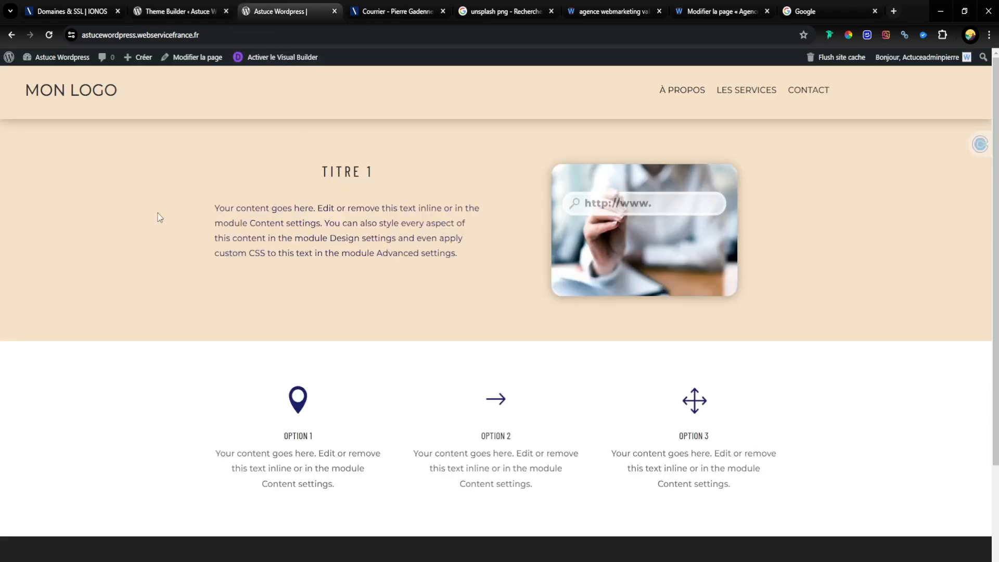
Step: Activate the Visual Builder on the home page and enter its header template for editing, closing the Text module's settings
{"action": "left_click", "coordinate": [260, 57]}
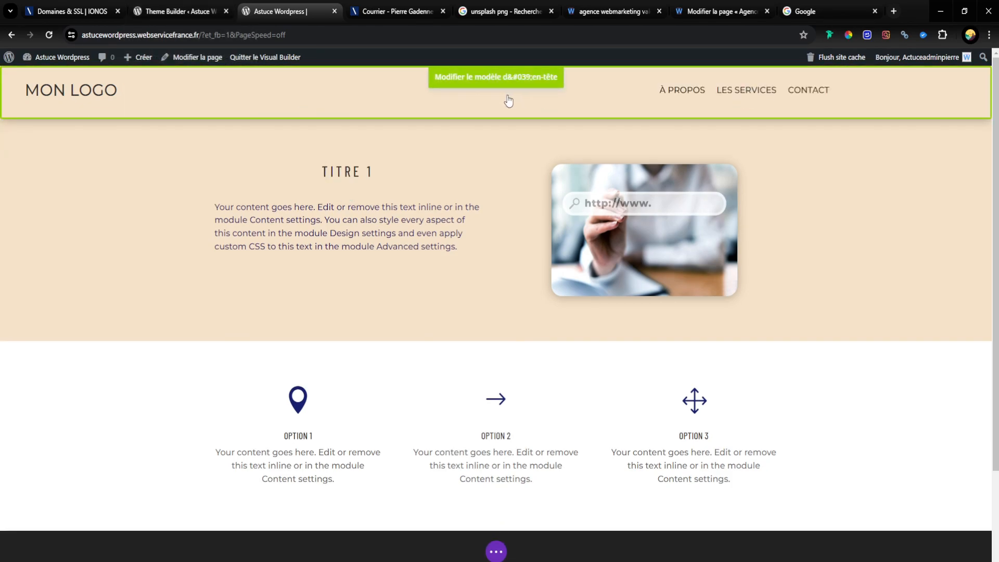
{"action": "left_click", "coordinate": [252, 91]}
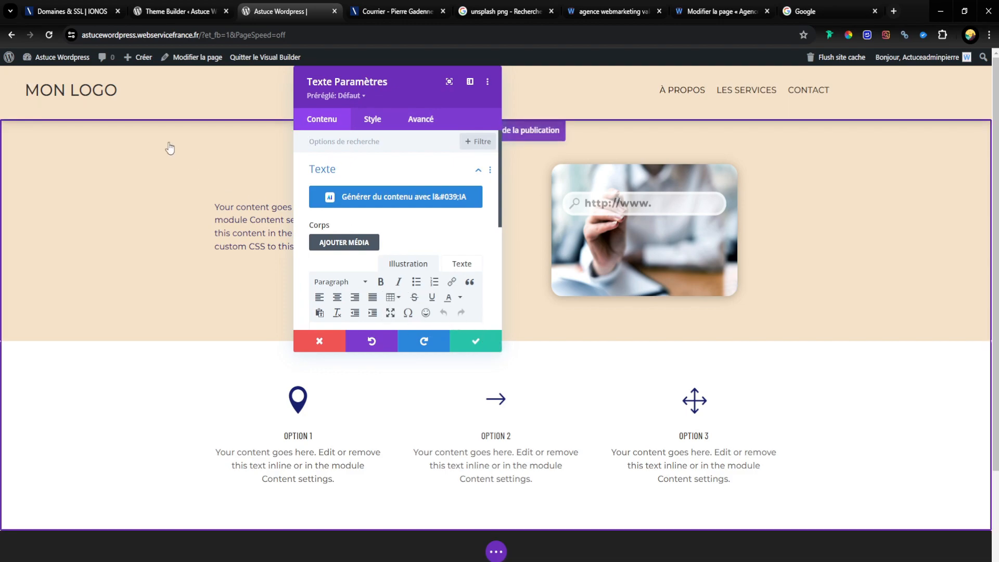
{"action": "left_click", "coordinate": [482, 343]}
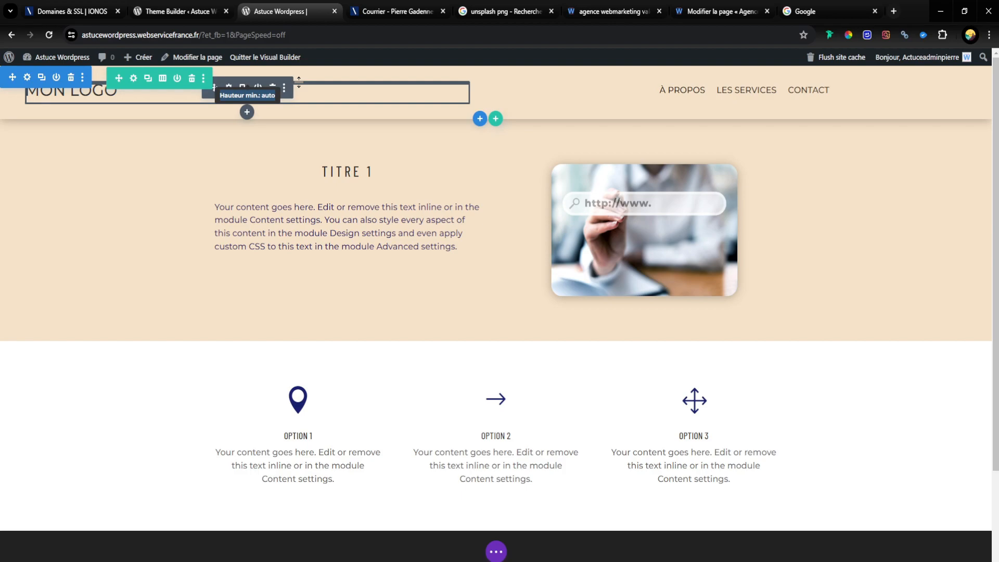
{"action": "left_click", "coordinate": [200, 9]}
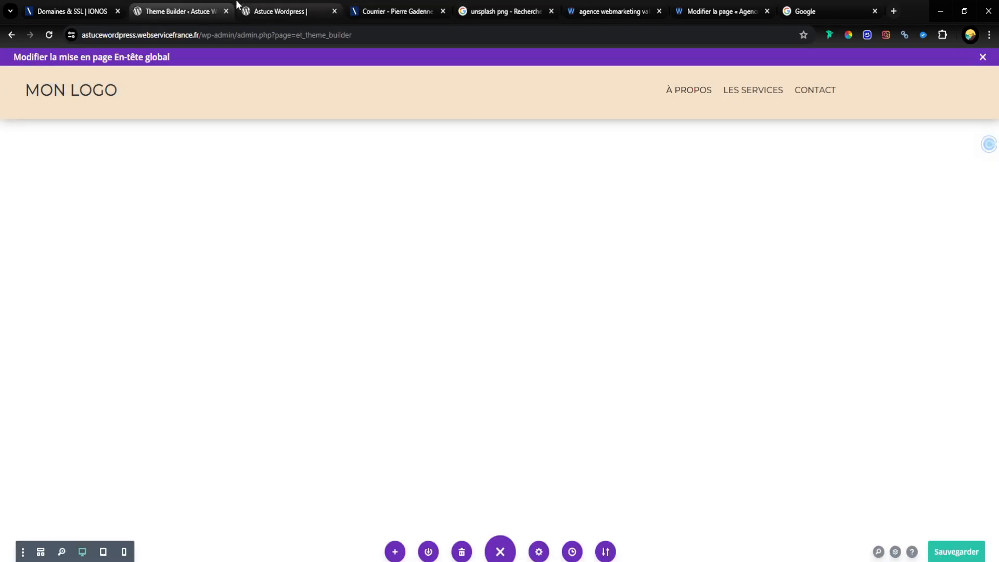
{"action": "left_click", "coordinate": [263, 5]}
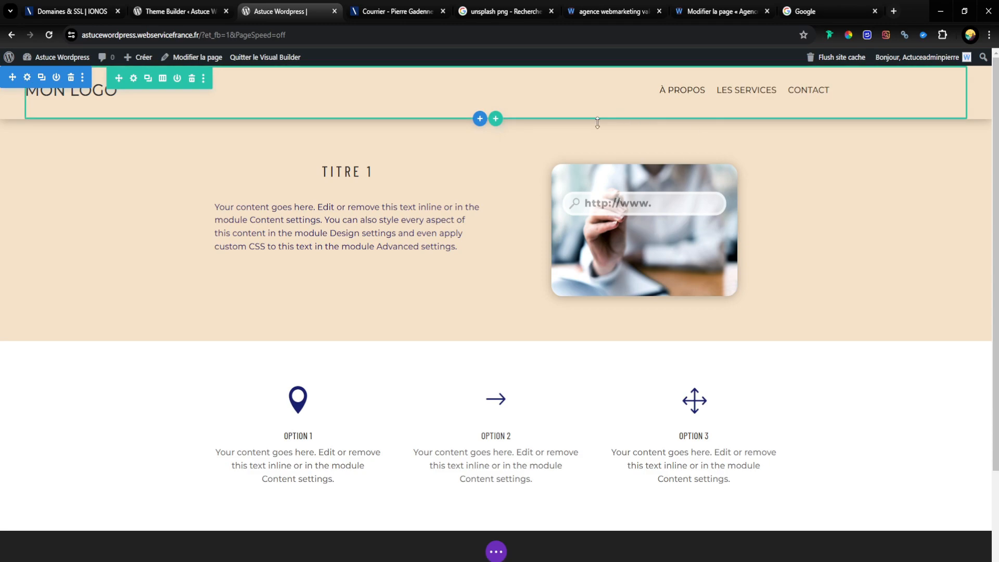
Step: Insert a one-column row into the header section and move it above the logo and menu row
{"action": "left_click", "coordinate": [497, 119]}
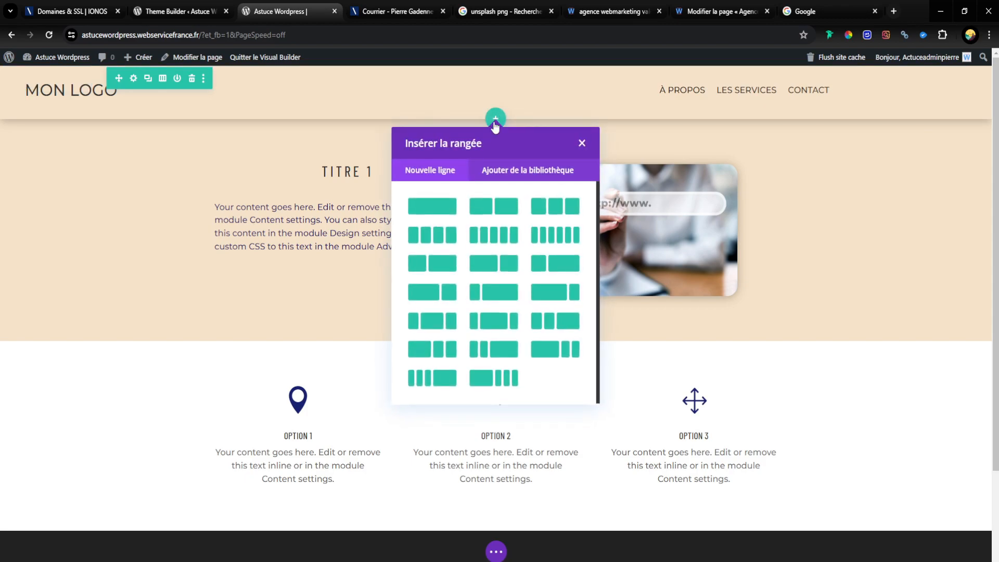
{"action": "left_click", "coordinate": [442, 205]}
{"action": "key", "text": "Escape"}
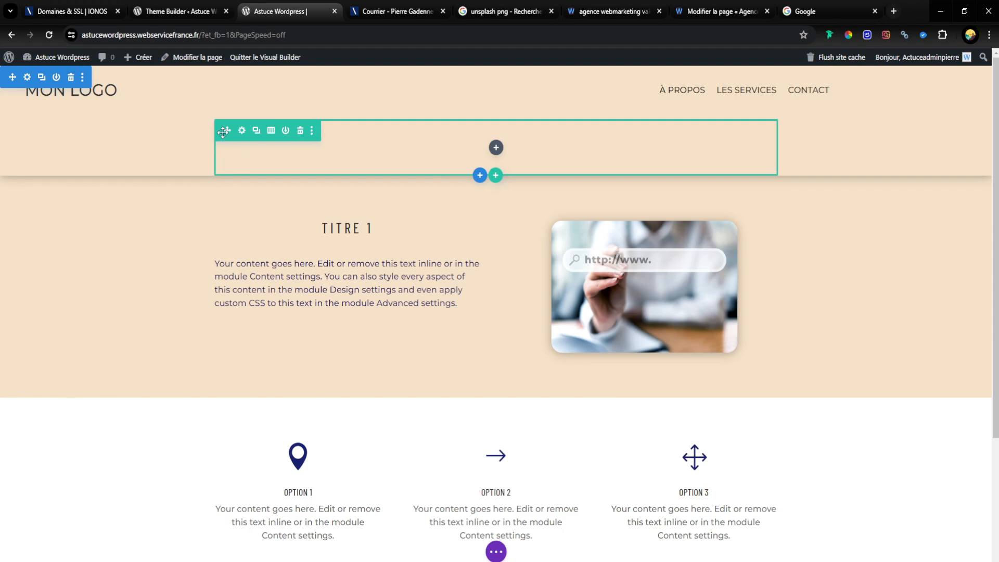
{"action": "left_click_drag", "start_coordinate": [226, 131], "coordinate": [237, 89]}
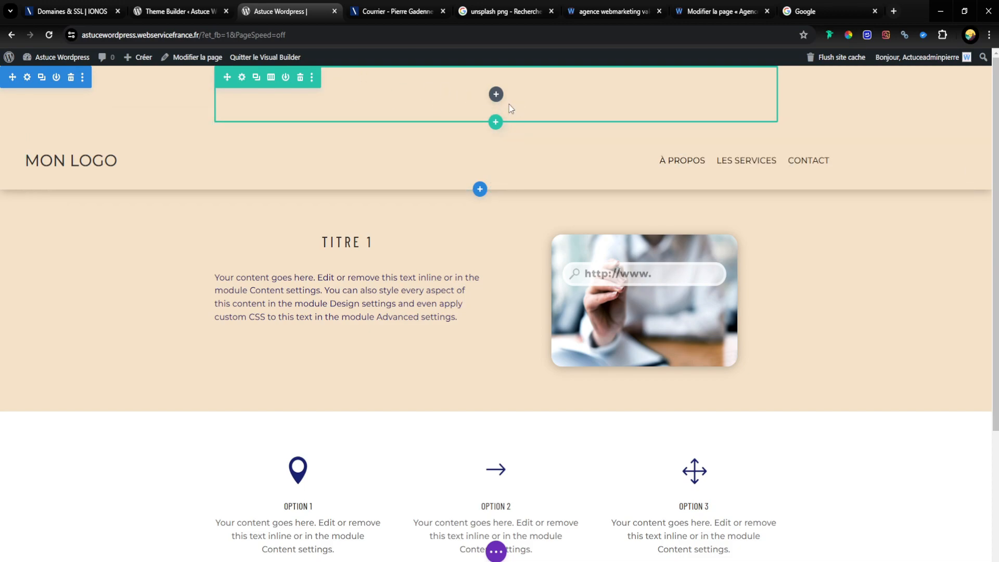
Step: Add a Bouton module to the new top row and enter the phone number as its text
{"action": "left_click", "coordinate": [496, 94]}
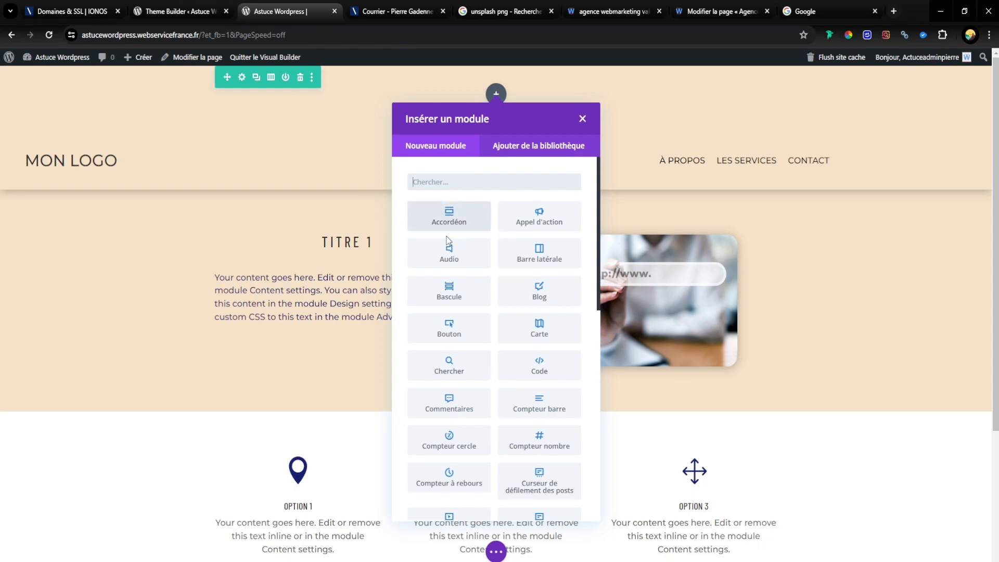
{"action": "left_click", "coordinate": [453, 337]}
{"action": "triple_click", "coordinate": [411, 242]}
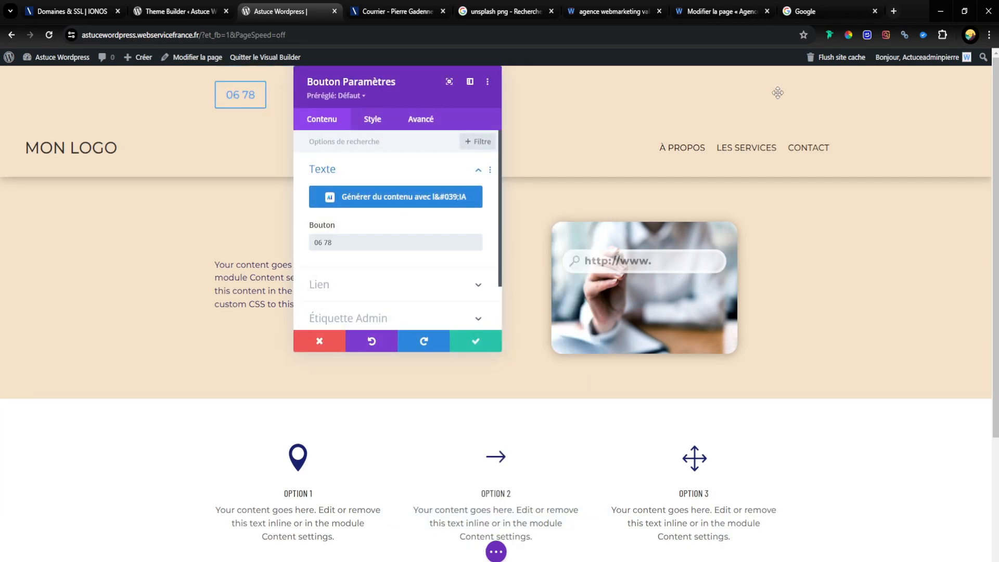
Step: Set the phone button's Alignement des boutons to the right and close its settings
{"action": "left_click_drag", "start_coordinate": [395, 84], "coordinate": [500, 229]}
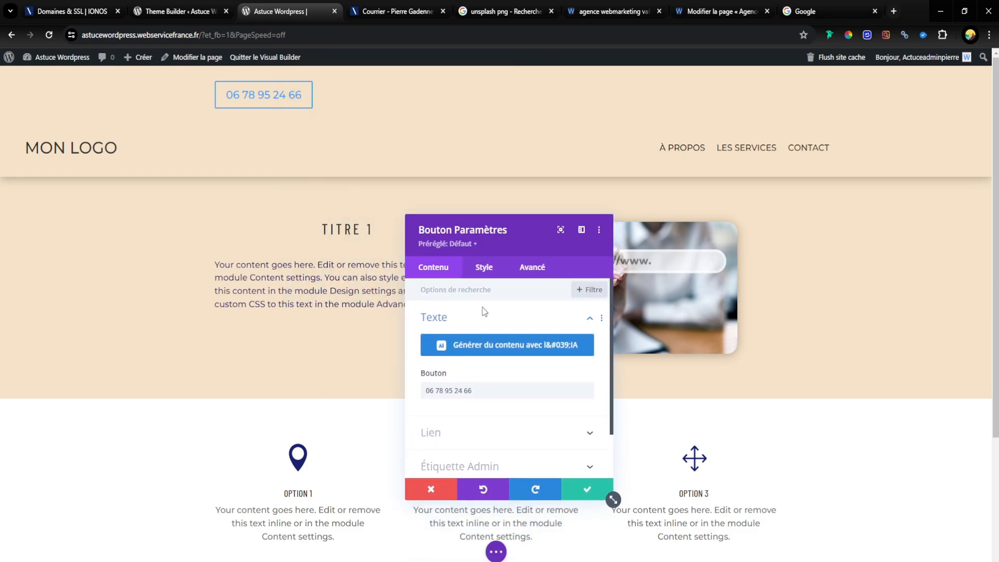
{"action": "left_click", "coordinate": [484, 267]}
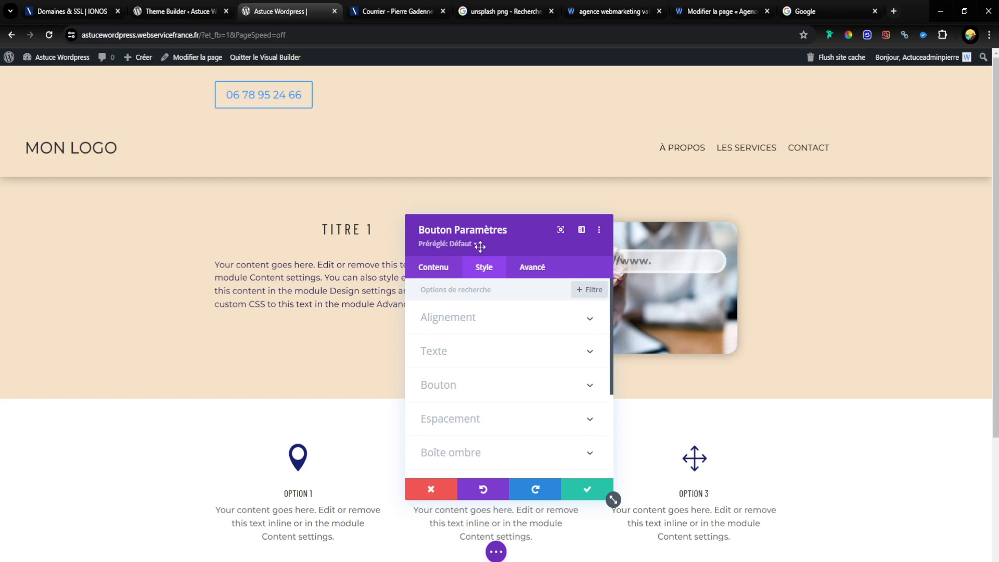
{"action": "left_click", "coordinate": [460, 328]}
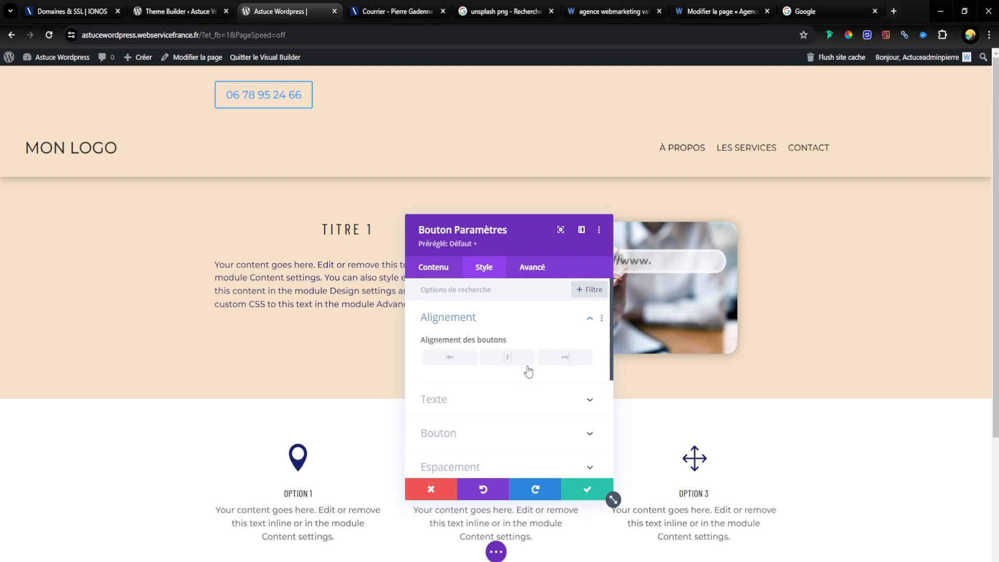
{"action": "left_click", "coordinate": [565, 358]}
{"action": "key", "text": "Escape"}
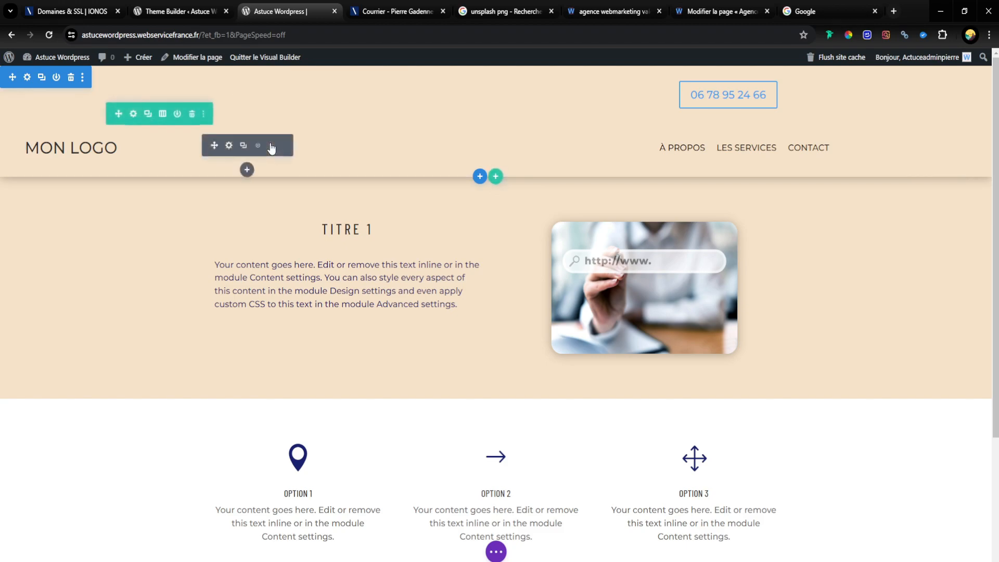
Step: In the phone button row's Dimensionnement settings, set the second Largeur maximale value to 100%
{"action": "left_click", "coordinate": [320, 77]}
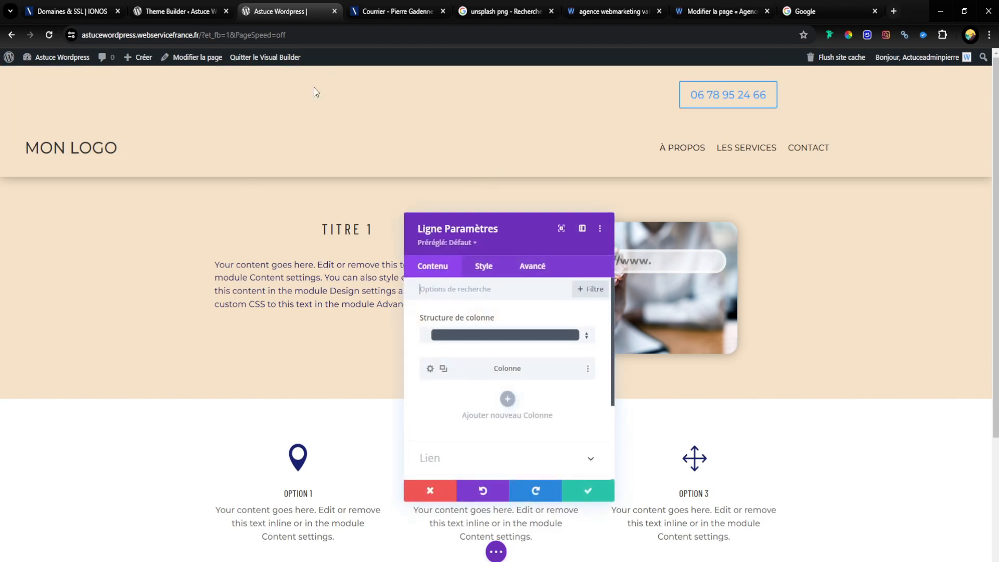
{"action": "left_click", "coordinate": [488, 268]}
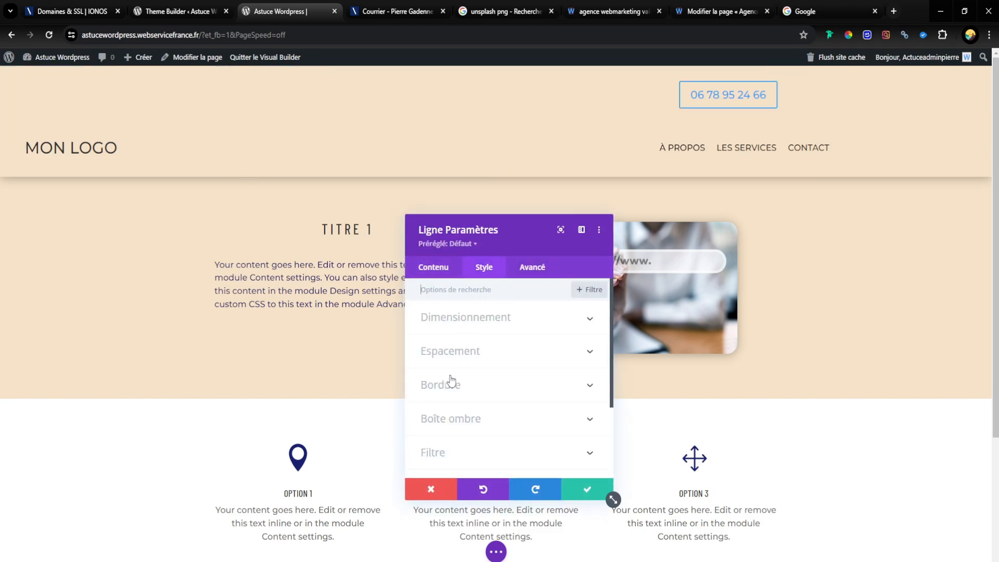
{"action": "left_click", "coordinate": [471, 353]}
{"action": "scroll", "coordinate": [578, 326], "scroll_direction": "down", "scroll_amount": 2}
{"action": "scroll", "coordinate": [578, 323], "scroll_direction": "up", "scroll_amount": 2}
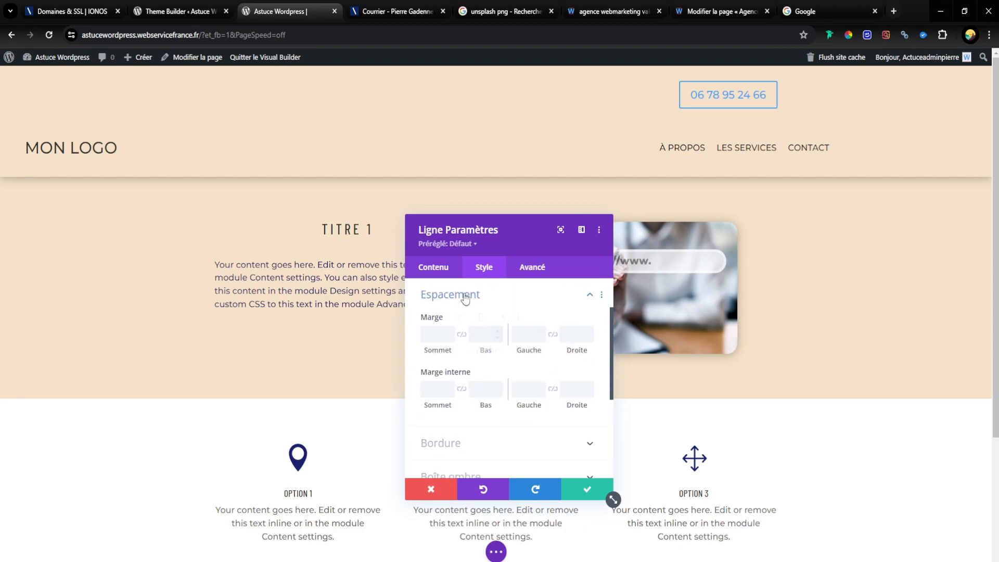
{"action": "scroll", "coordinate": [471, 319], "scroll_direction": "up", "scroll_amount": 1}
{"action": "left_click", "coordinate": [482, 355]}
{"action": "left_click", "coordinate": [482, 319]}
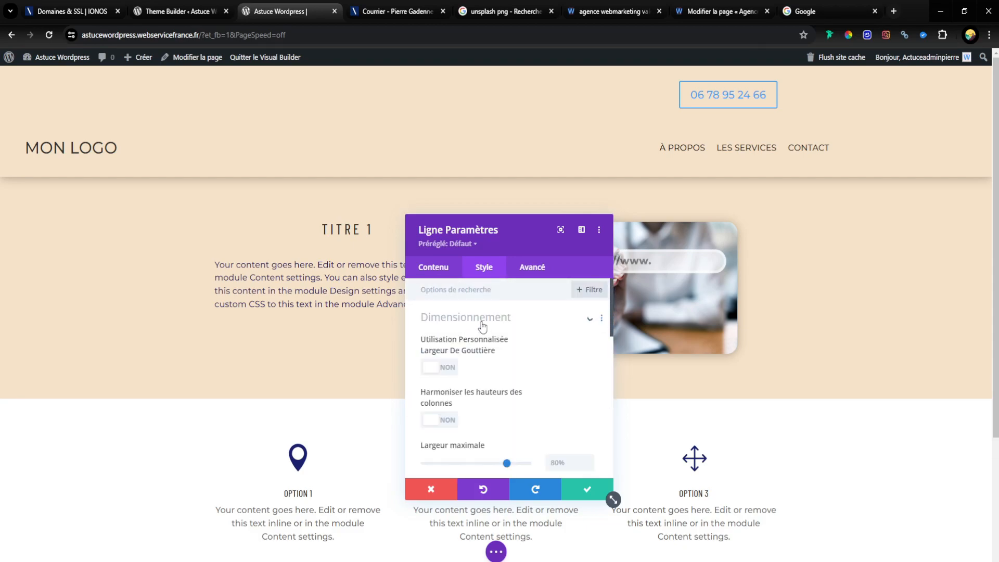
{"action": "scroll", "coordinate": [539, 366], "scroll_direction": "down", "scroll_amount": 3}
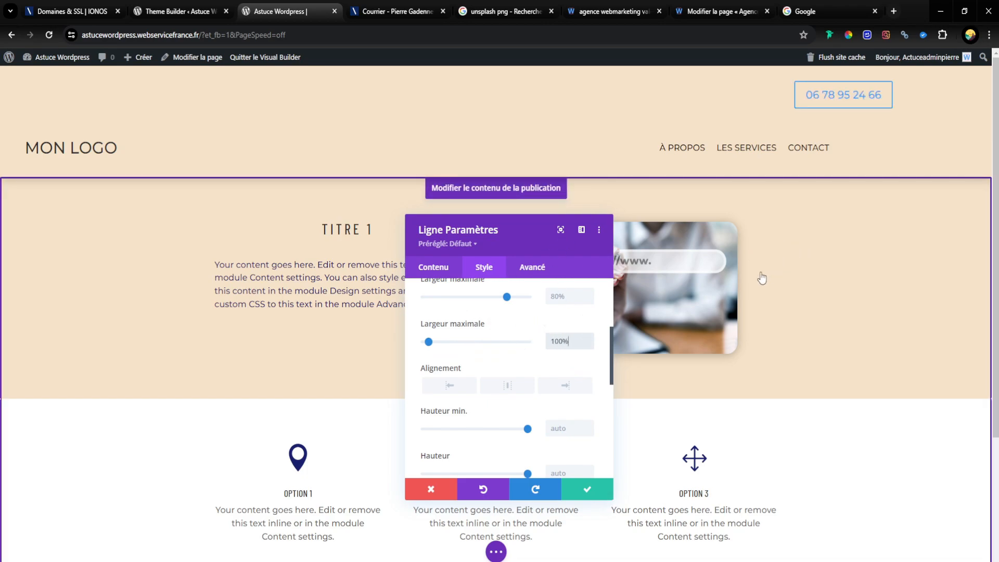
Step: Set the phone button row's first Largeur maximale value to 95% and save the row settings
{"action": "left_click_drag", "start_coordinate": [512, 302], "coordinate": [530, 301]}
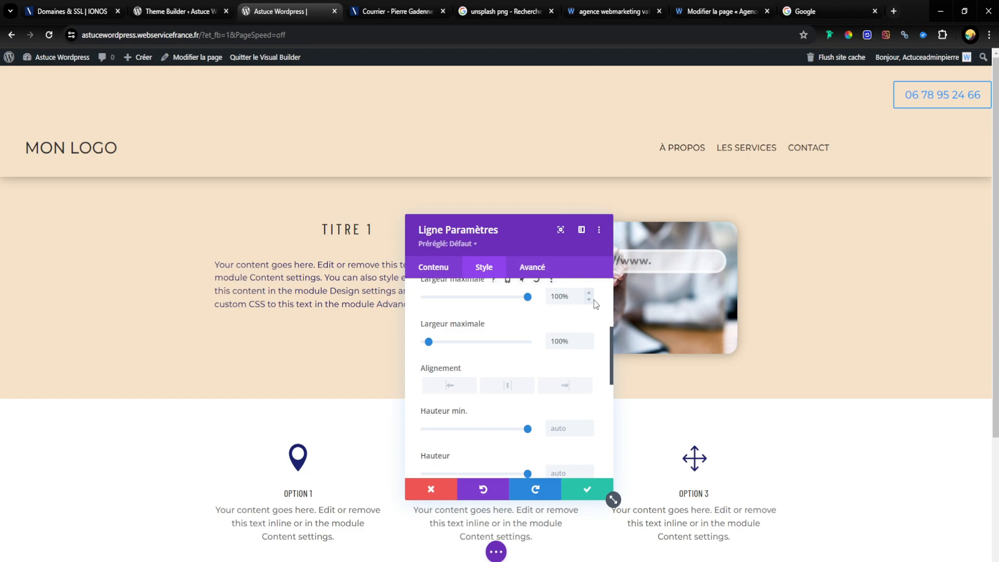
{"action": "left_click", "coordinate": [593, 300]}
{"action": "left_click", "coordinate": [593, 300]}
{"action": "left_click", "coordinate": [593, 299]}
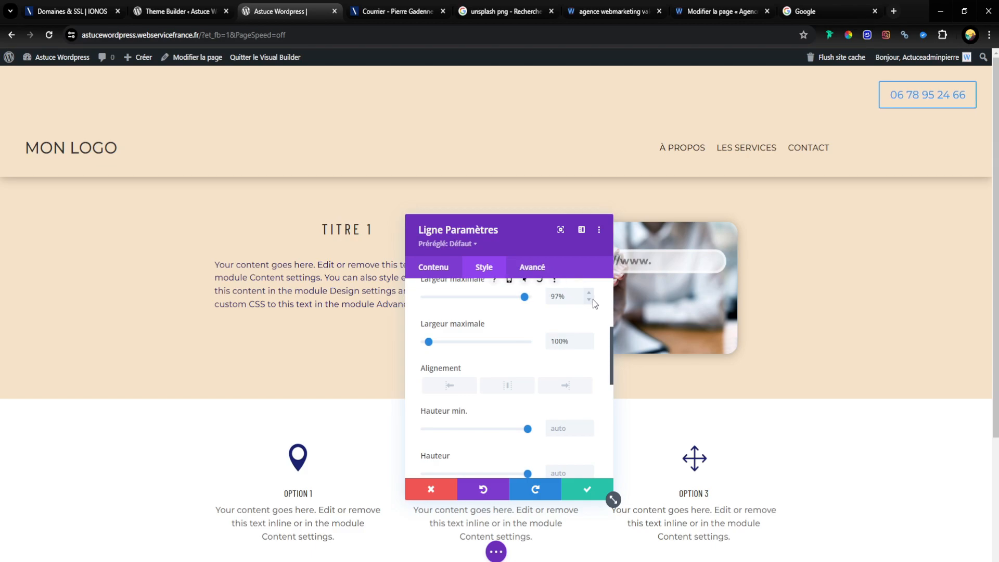
{"action": "left_click", "coordinate": [592, 299]}
{"action": "left_click", "coordinate": [592, 299]}
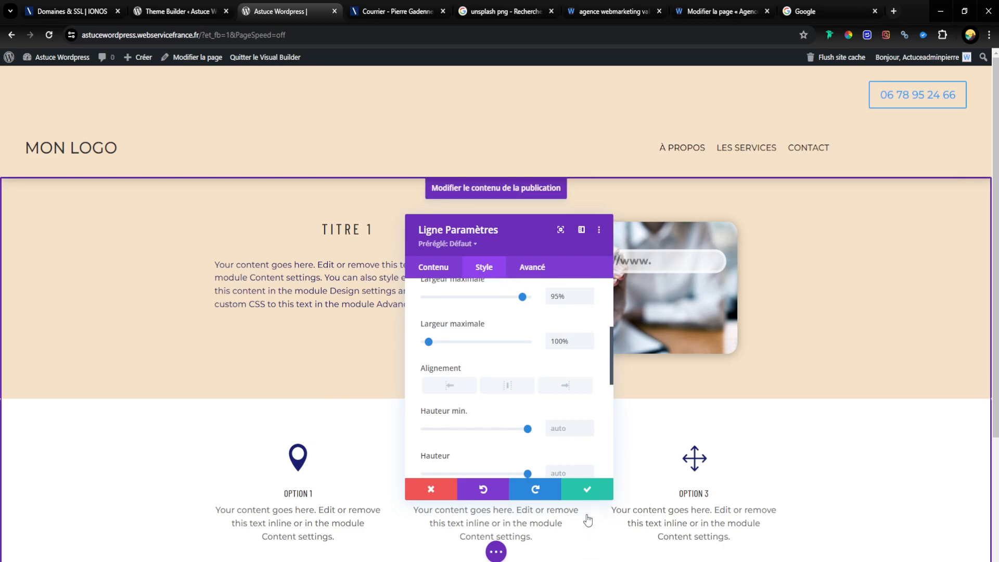
{"action": "left_click", "coordinate": [579, 490]}
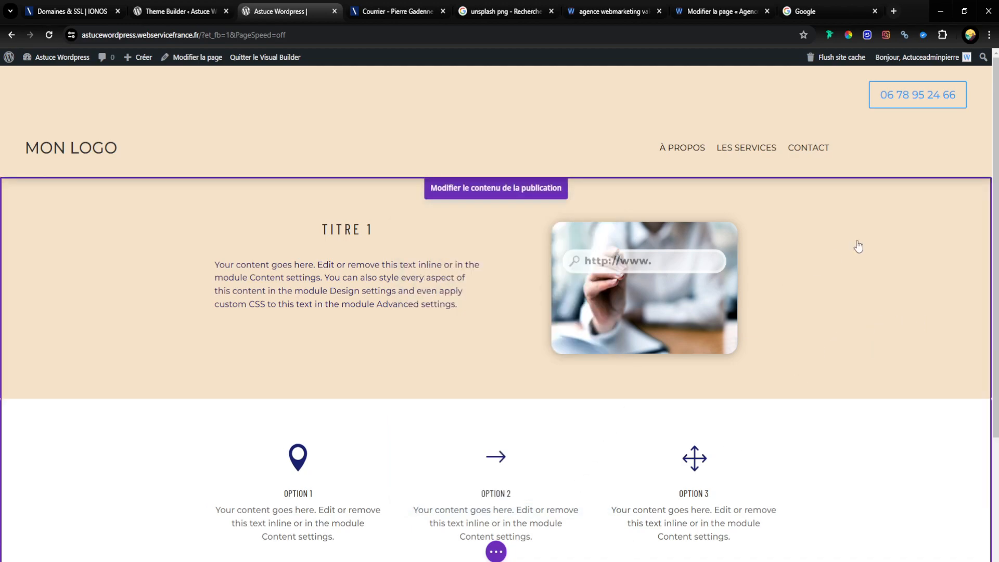
Step: Enable custom Bouton styles in the phone button's design settings, keeping the settings window clear of the button
{"action": "mouse_move", "coordinate": [765, 97]}
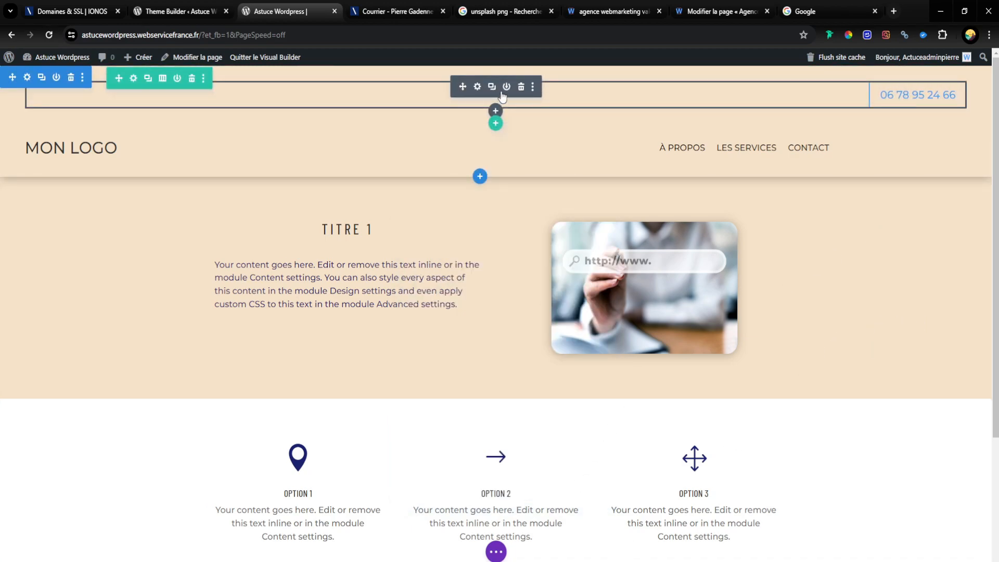
{"action": "left_click", "coordinate": [477, 87]}
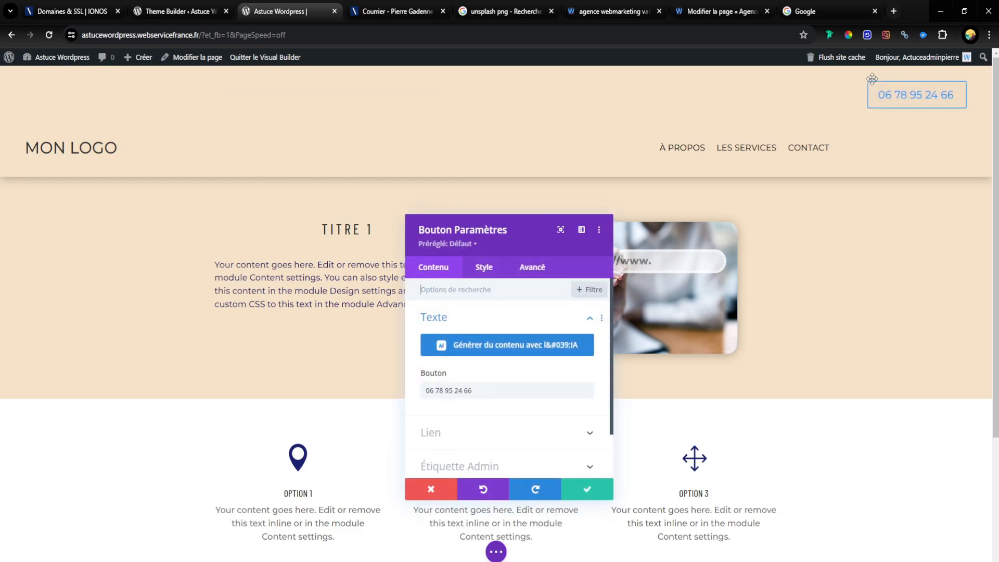
{"action": "left_click_drag", "start_coordinate": [489, 222], "coordinate": [435, 73]}
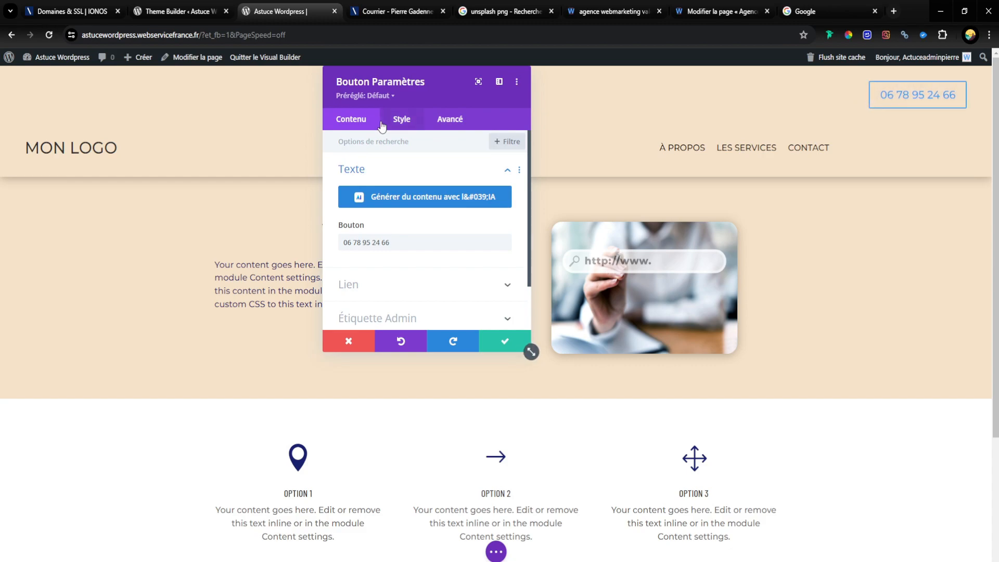
{"action": "left_click_drag", "start_coordinate": [380, 88], "coordinate": [481, 90]}
{"action": "left_click", "coordinate": [499, 125]}
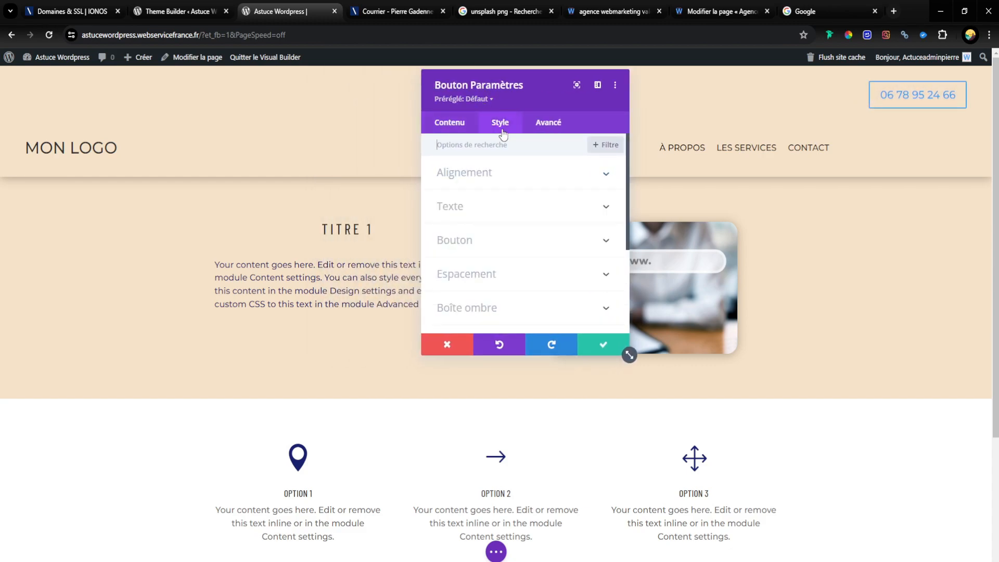
{"action": "left_click", "coordinate": [495, 245]}
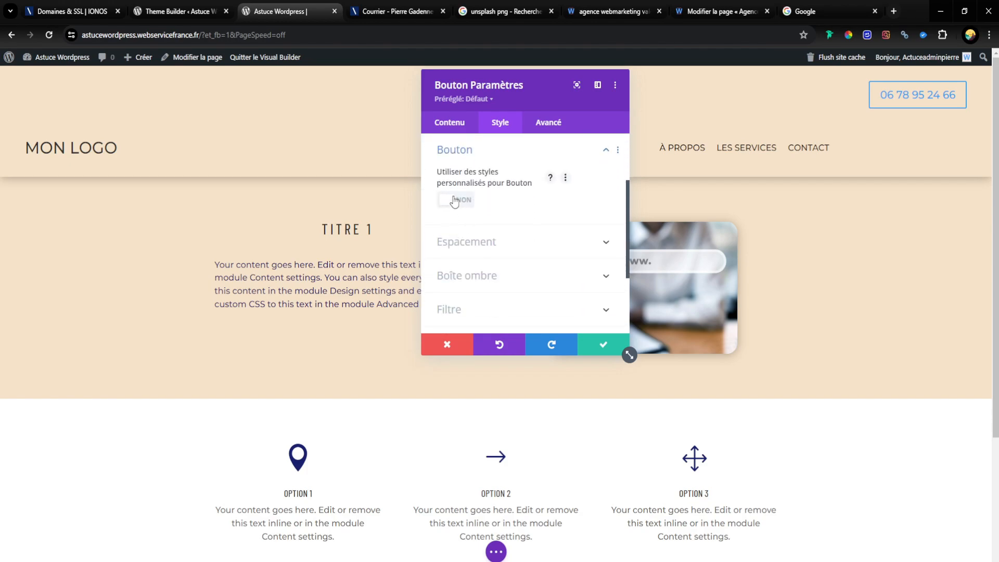
{"action": "left_click", "coordinate": [455, 201]}
Step: Set the phone button's Police Bouton to Montserrat
{"action": "scroll", "coordinate": [499, 239], "scroll_direction": "down", "scroll_amount": 10}
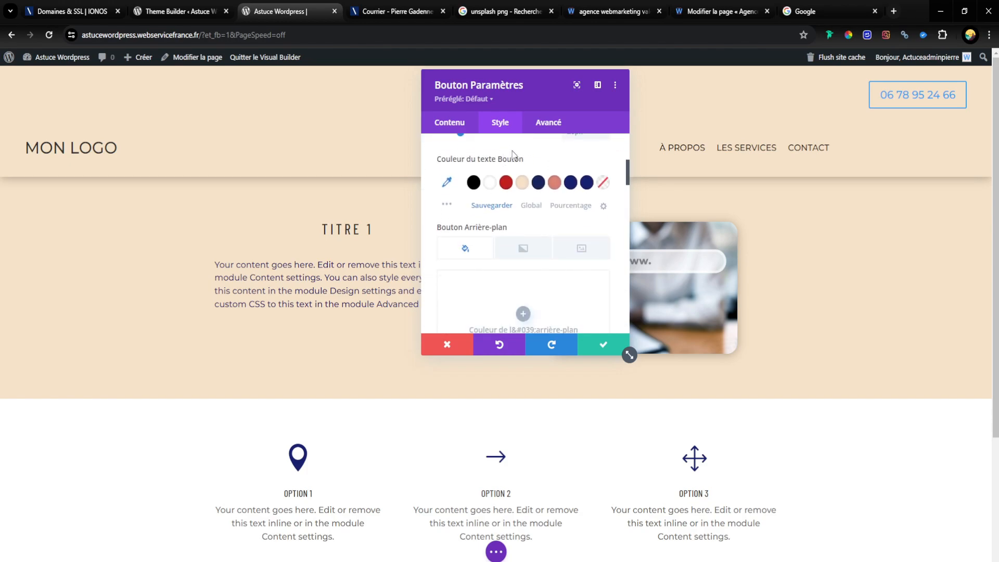
{"action": "scroll", "coordinate": [505, 237], "scroll_direction": "up", "scroll_amount": 1}
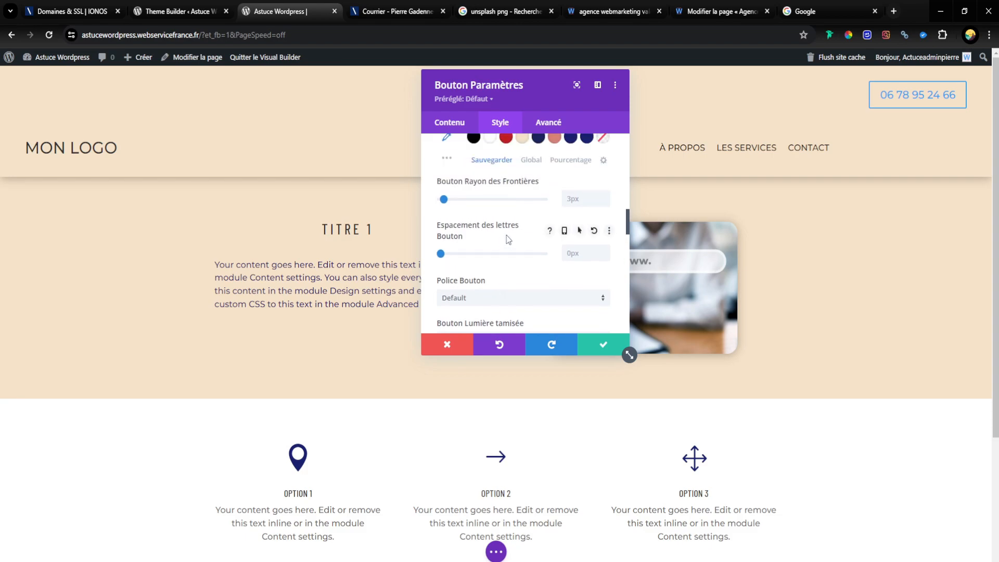
{"action": "scroll", "coordinate": [505, 237], "scroll_direction": "down", "scroll_amount": 3}
{"action": "left_click", "coordinate": [499, 195]}
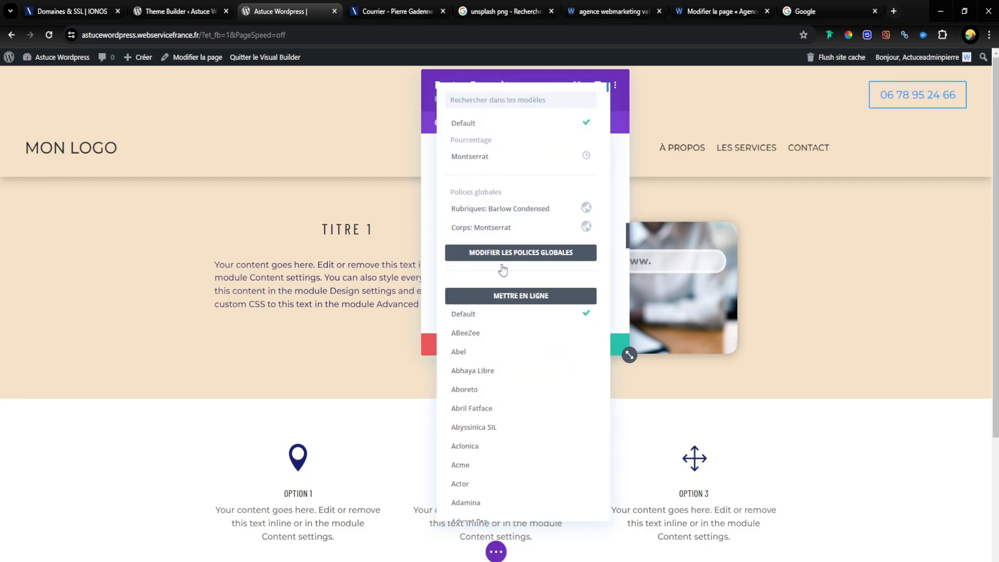
{"action": "left_click", "coordinate": [489, 158]}
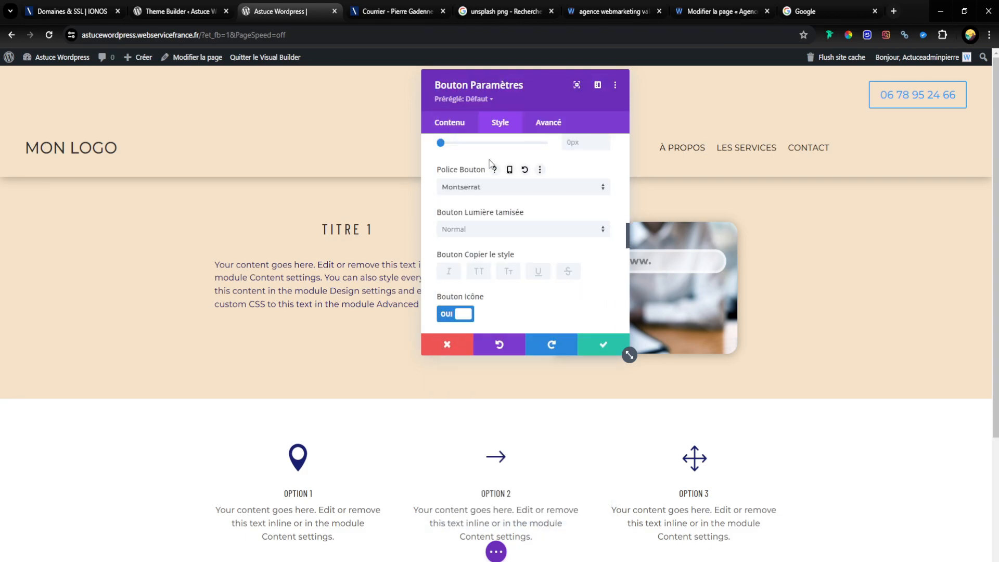
Step: Give the phone button a dark navy blue background colour from the saved palette
{"action": "scroll", "coordinate": [486, 213], "scroll_direction": "up", "scroll_amount": 3}
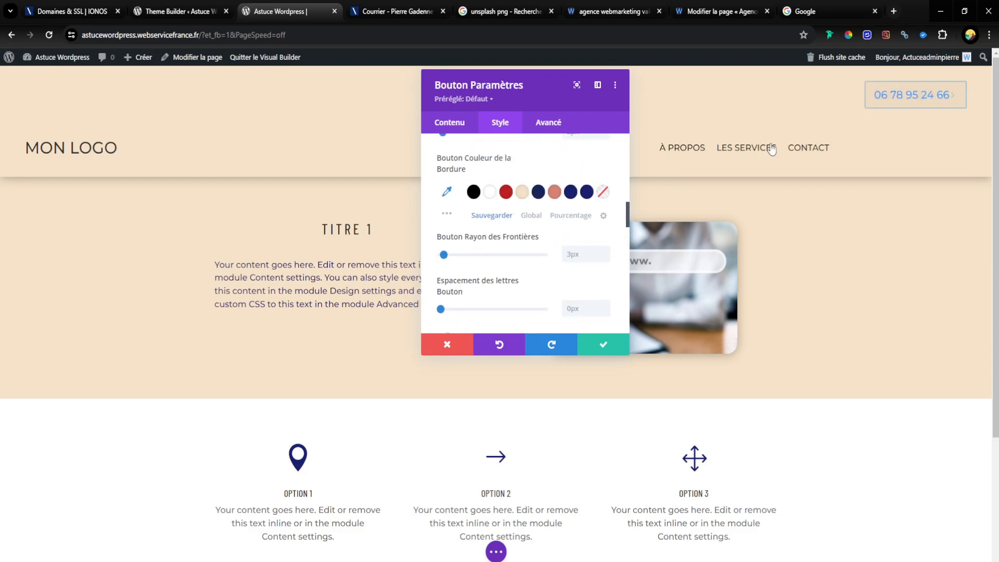
{"action": "scroll", "coordinate": [539, 296], "scroll_direction": "up", "scroll_amount": 1}
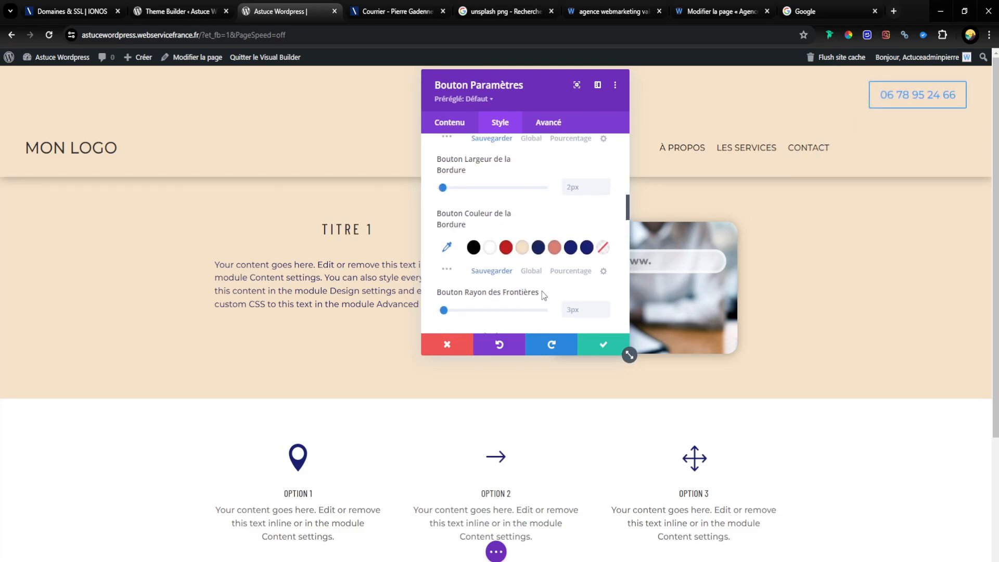
{"action": "scroll", "coordinate": [482, 234], "scroll_direction": "up", "scroll_amount": 4}
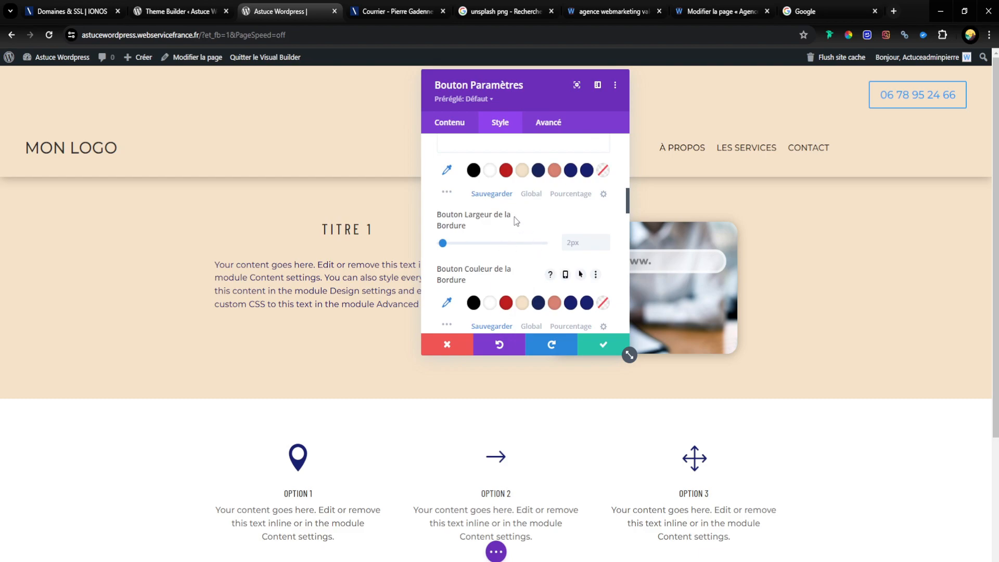
{"action": "scroll", "coordinate": [508, 223], "scroll_direction": "up", "scroll_amount": 2}
{"action": "scroll", "coordinate": [505, 228], "scroll_direction": "down", "scroll_amount": 1}
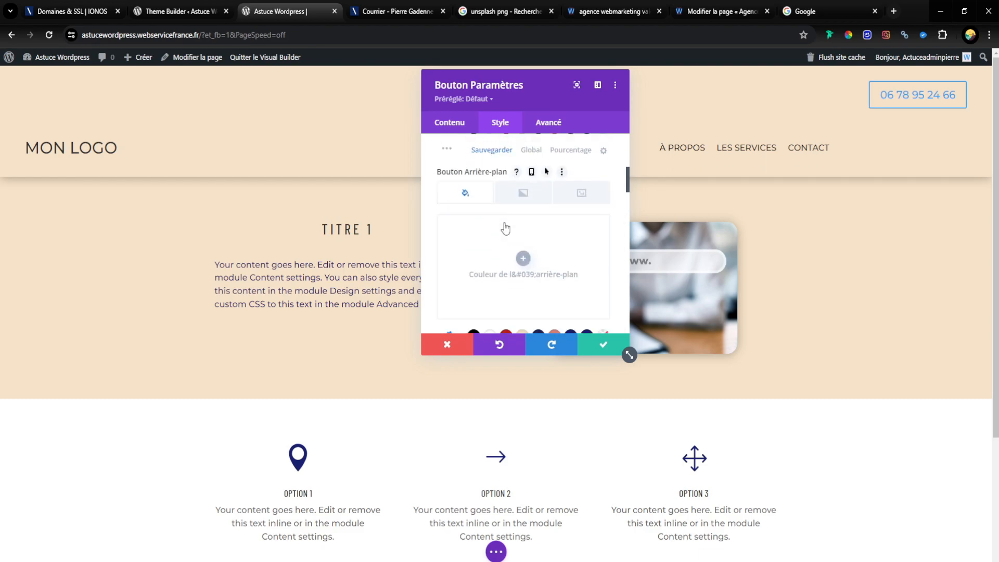
{"action": "scroll", "coordinate": [524, 244], "scroll_direction": "down", "scroll_amount": 1}
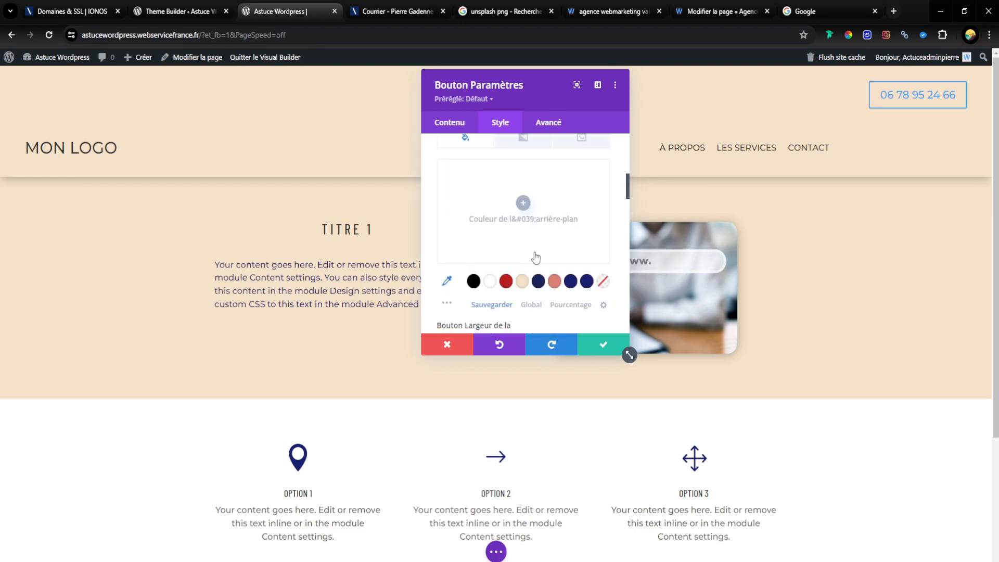
{"action": "left_click", "coordinate": [539, 281]}
Step: Set the phone button's border width to 0px and its text colour to white (#ffffff)
{"action": "scroll", "coordinate": [522, 269], "scroll_direction": "up", "scroll_amount": 2}
{"action": "scroll", "coordinate": [557, 260], "scroll_direction": "down", "scroll_amount": 8}
{"action": "scroll", "coordinate": [557, 260], "scroll_direction": "up", "scroll_amount": 2}
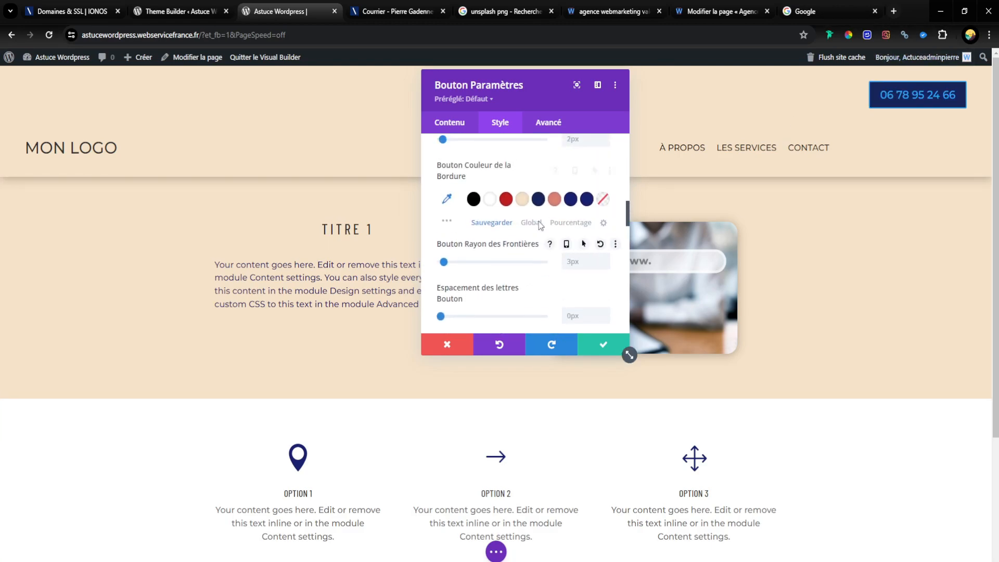
{"action": "scroll", "coordinate": [539, 221], "scroll_direction": "up", "scroll_amount": 2}
{"action": "left_click", "coordinate": [607, 246]}
{"action": "left_click", "coordinate": [607, 246]}
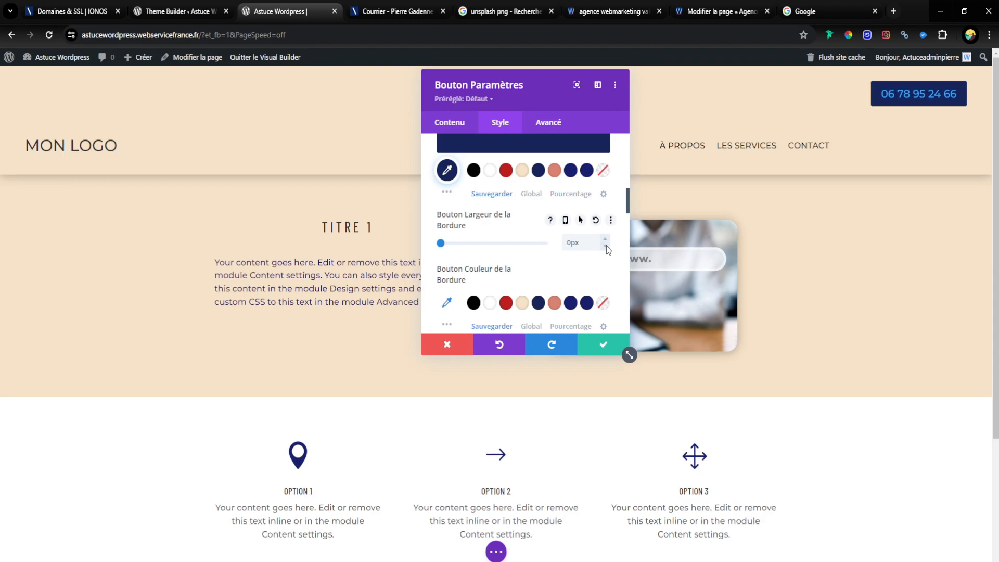
{"action": "scroll", "coordinate": [464, 252], "scroll_direction": "up", "scroll_amount": 5}
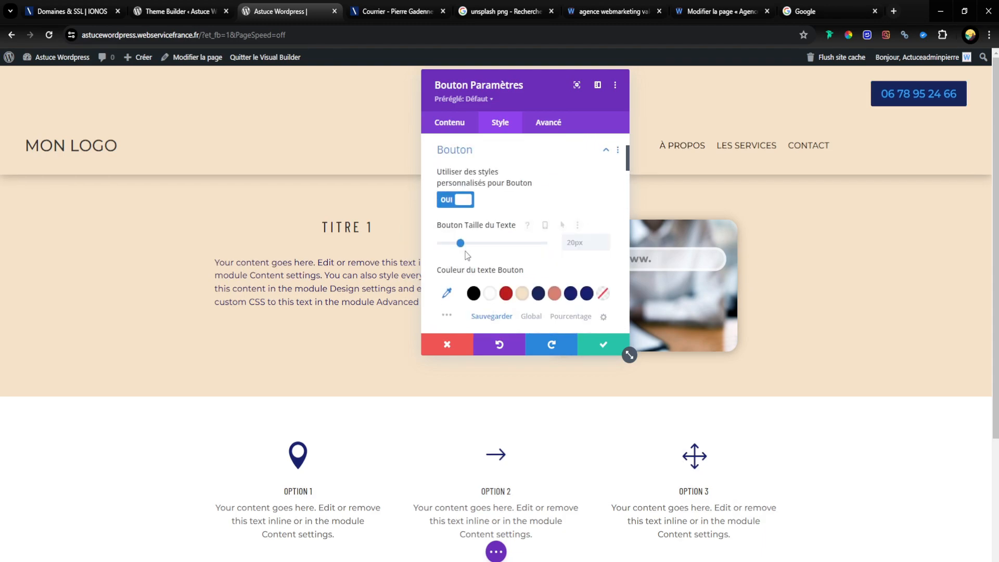
{"action": "left_click", "coordinate": [495, 298]}
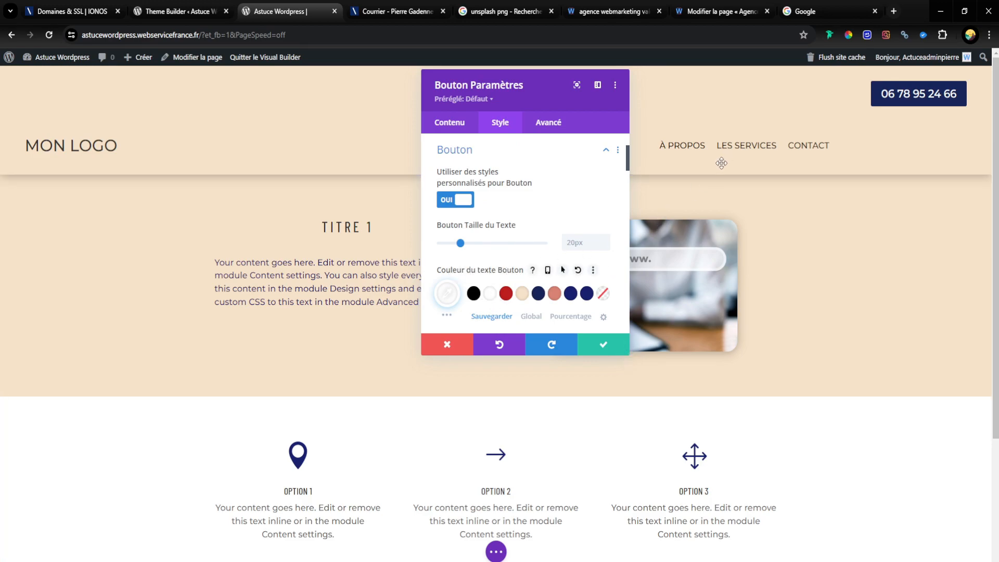
Step: Round the phone button's corners by setting Bouton Rayon des Frontières to about 31px
{"action": "scroll", "coordinate": [589, 219], "scroll_direction": "down", "scroll_amount": 5}
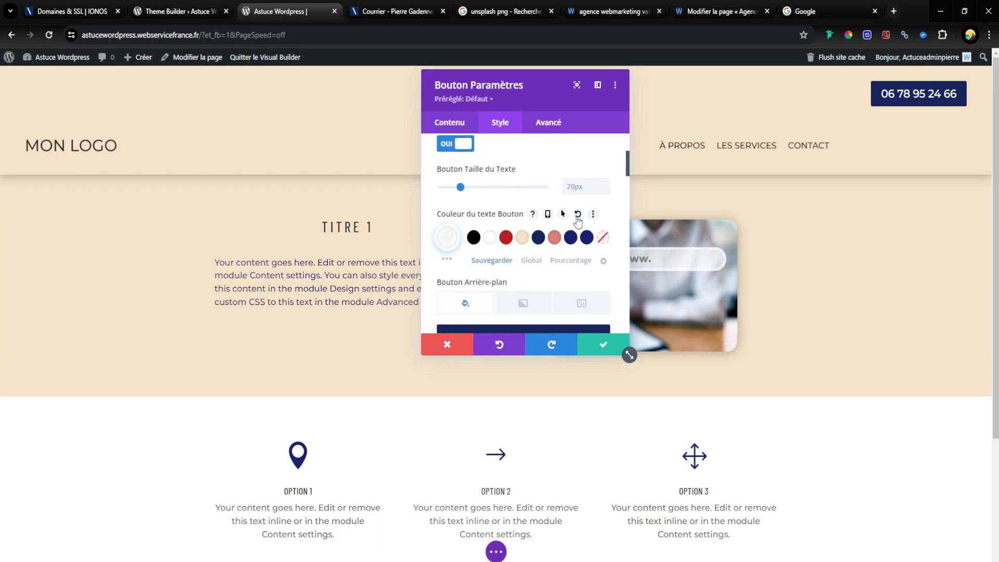
{"action": "scroll", "coordinate": [496, 242], "scroll_direction": "down", "scroll_amount": 3}
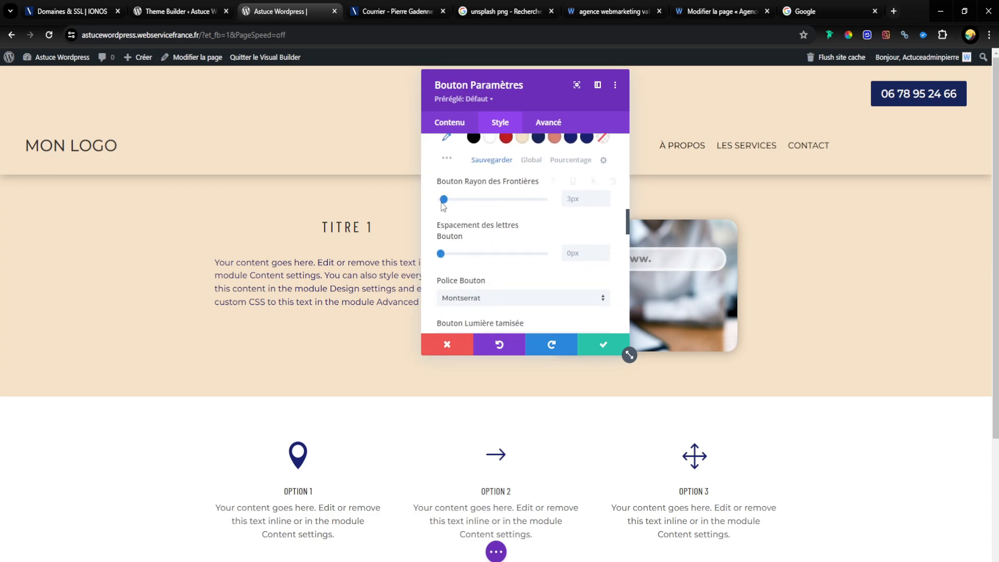
{"action": "left_click_drag", "start_coordinate": [449, 207], "coordinate": [472, 206]}
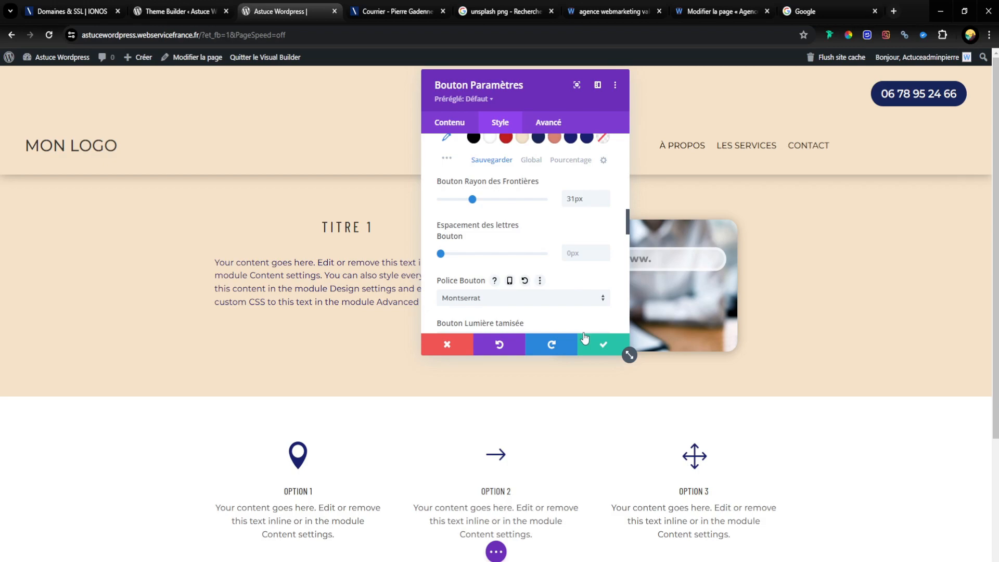
{"action": "left_click", "coordinate": [606, 202]}
Step: Choose the plain right-pointing arrow as the phone button's icon
{"action": "scroll", "coordinate": [599, 313], "scroll_direction": "up", "scroll_amount": 3}
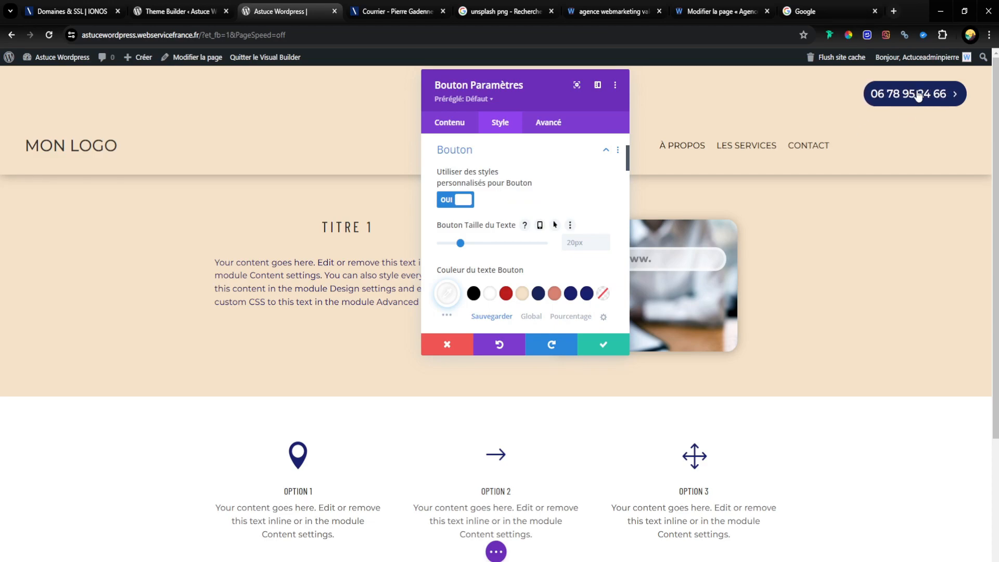
{"action": "scroll", "coordinate": [520, 255], "scroll_direction": "down", "scroll_amount": 5}
{"action": "scroll", "coordinate": [507, 229], "scroll_direction": "down", "scroll_amount": 10}
{"action": "scroll", "coordinate": [504, 229], "scroll_direction": "up", "scroll_amount": 3}
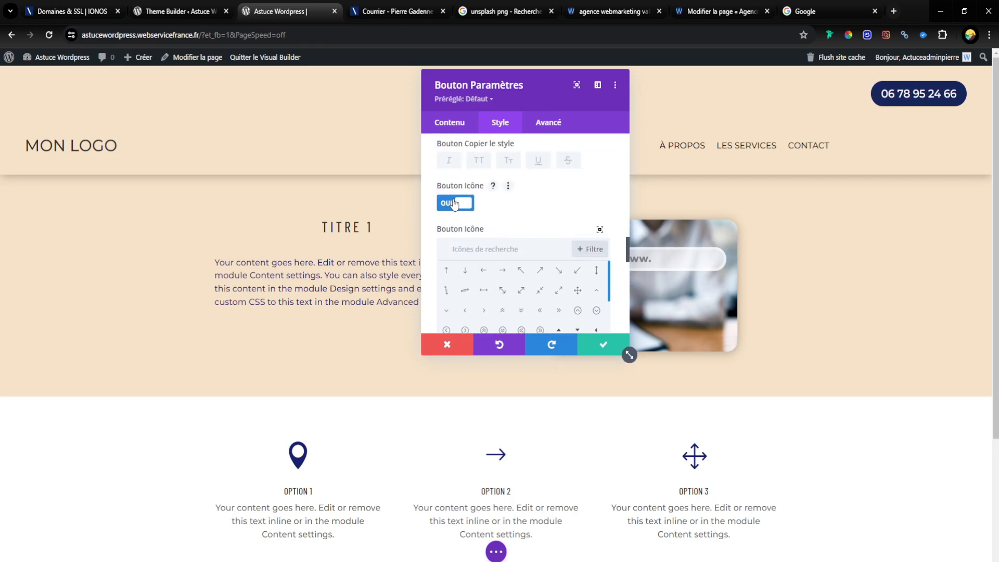
{"action": "scroll", "coordinate": [515, 281], "scroll_direction": "down", "scroll_amount": 8}
{"action": "scroll", "coordinate": [515, 276], "scroll_direction": "up", "scroll_amount": 5}
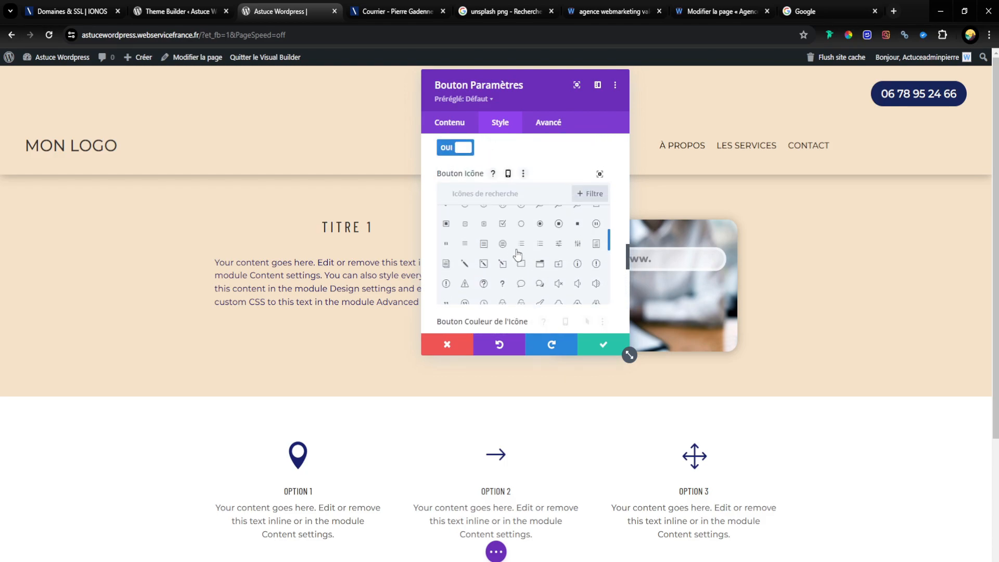
{"action": "scroll", "coordinate": [502, 221], "scroll_direction": "up", "scroll_amount": 3}
{"action": "left_click", "coordinate": [503, 215]}
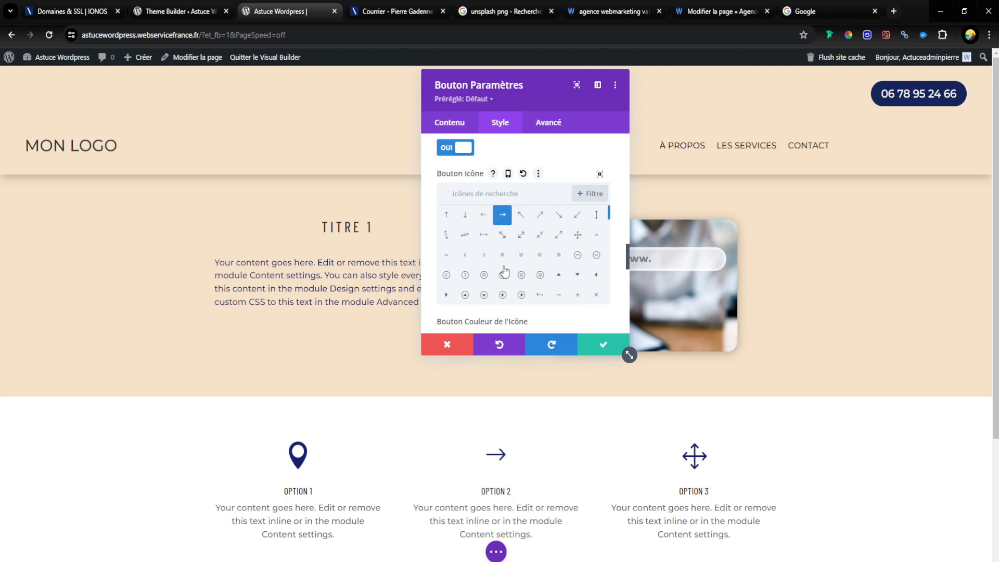
Step: Turn off the option that shows the phone button's icon only on hover
{"action": "scroll", "coordinate": [504, 271], "scroll_direction": "down", "scroll_amount": 1}
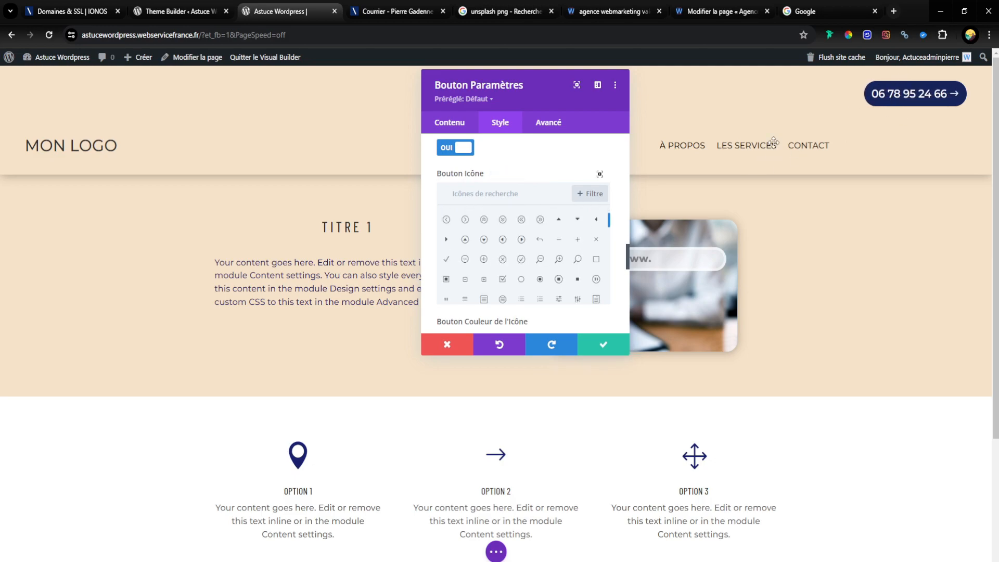
{"action": "scroll", "coordinate": [622, 328], "scroll_direction": "down", "scroll_amount": 2}
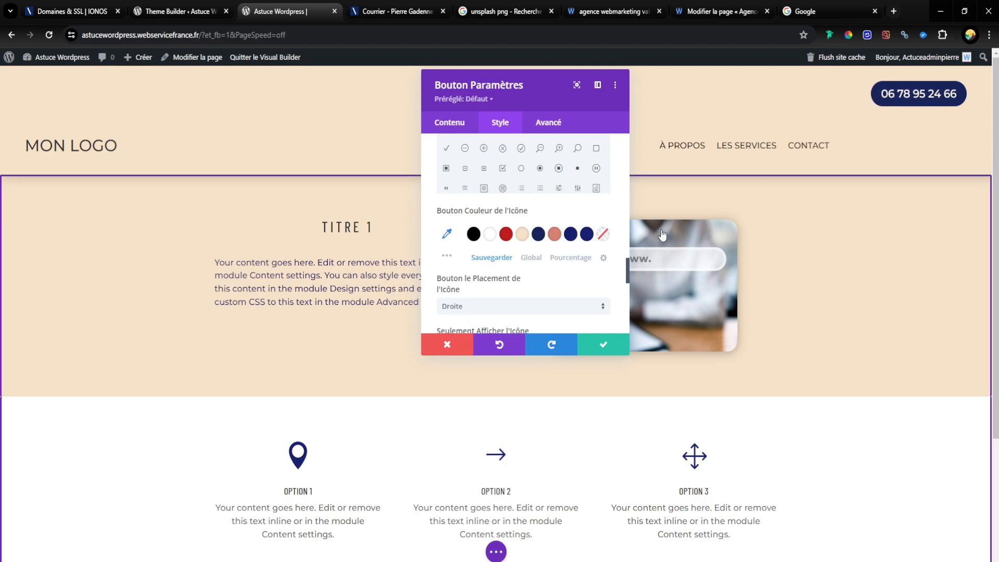
{"action": "scroll", "coordinate": [576, 241], "scroll_direction": "down", "scroll_amount": 4}
{"action": "scroll", "coordinate": [464, 201], "scroll_direction": "up", "scroll_amount": 2}
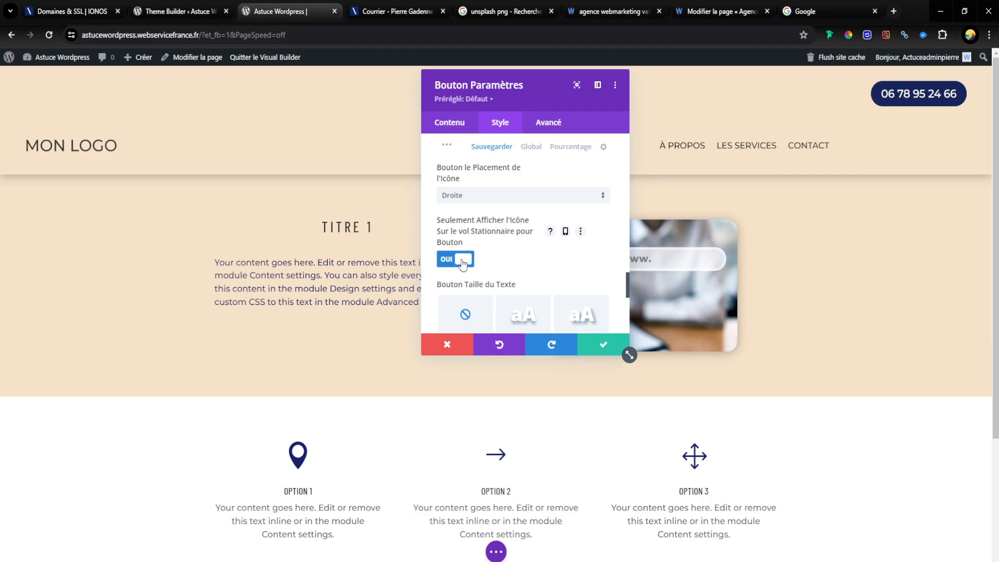
{"action": "left_click", "coordinate": [462, 260]}
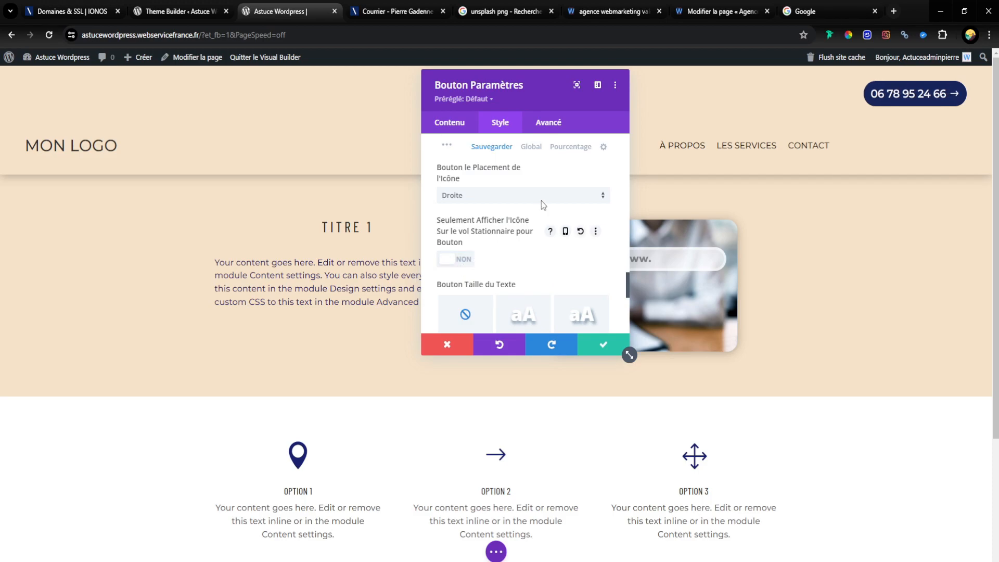
Step: Search the button icons for "phon", choose the first telephone handset icon and save the button settings
{"action": "scroll", "coordinate": [456, 203], "scroll_direction": "down", "scroll_amount": 1}
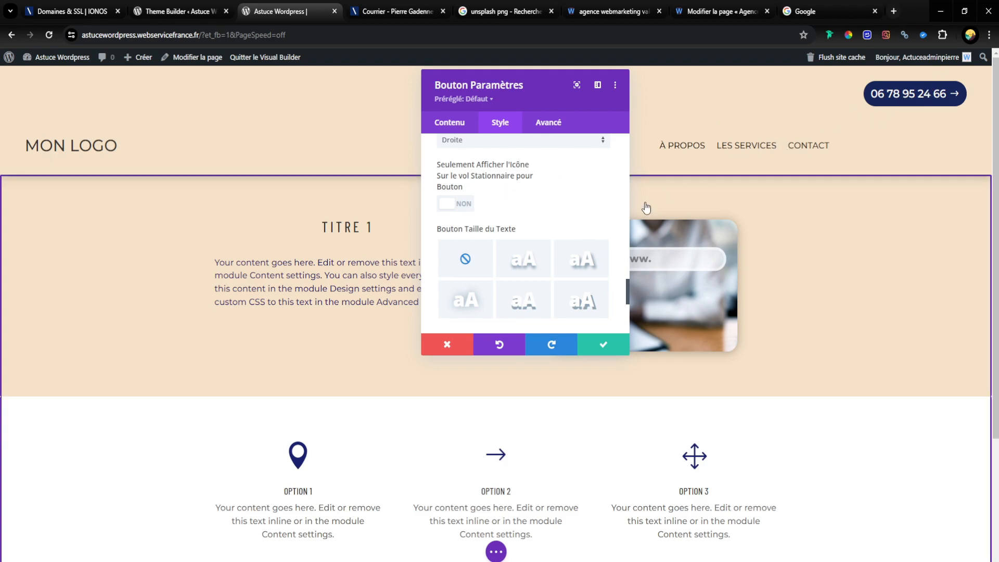
{"action": "scroll", "coordinate": [594, 257], "scroll_direction": "up", "scroll_amount": 3}
{"action": "left_click", "coordinate": [513, 190]}
{"action": "type", "text": "phon"}
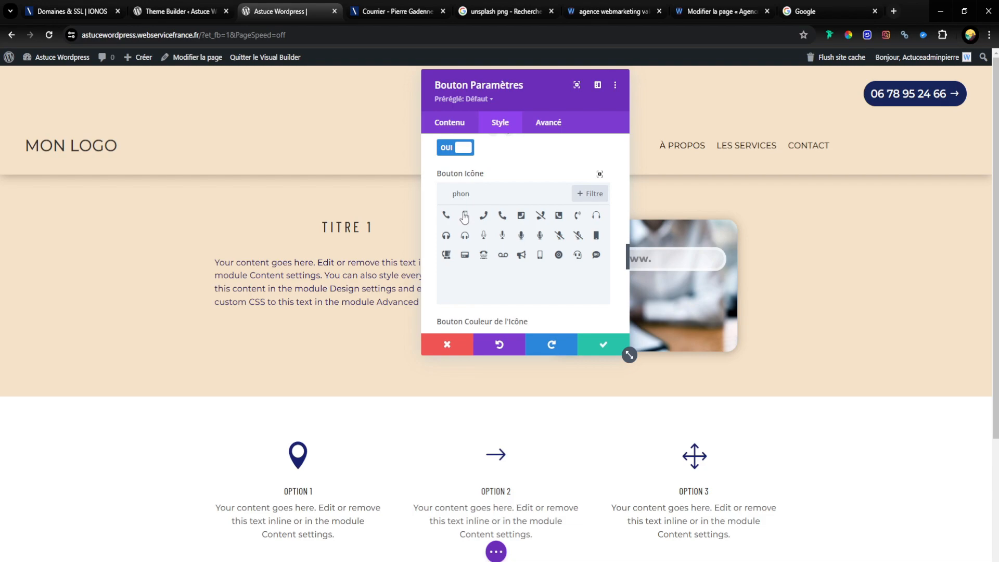
{"action": "left_click", "coordinate": [446, 215]}
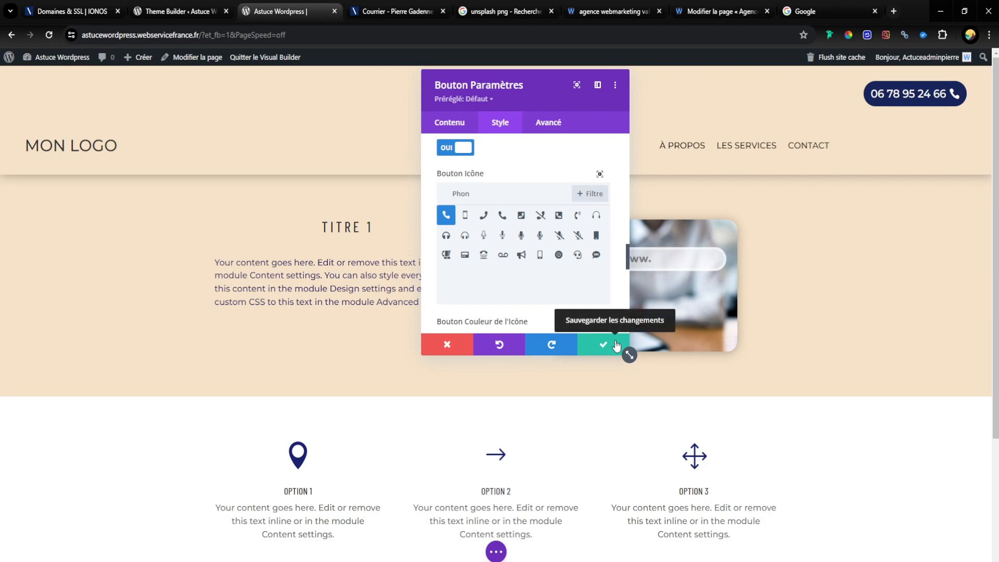
{"action": "left_click", "coordinate": [617, 346]}
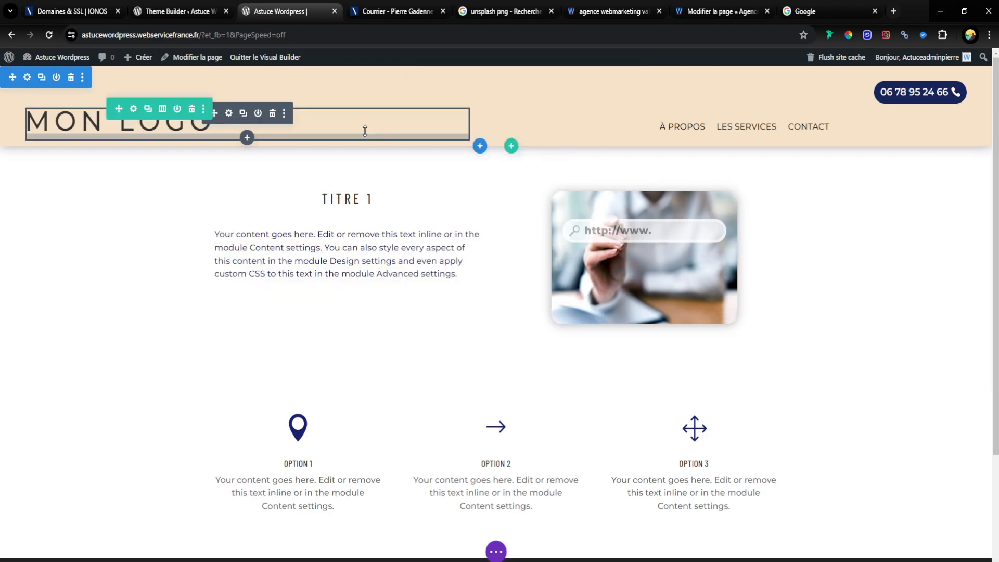